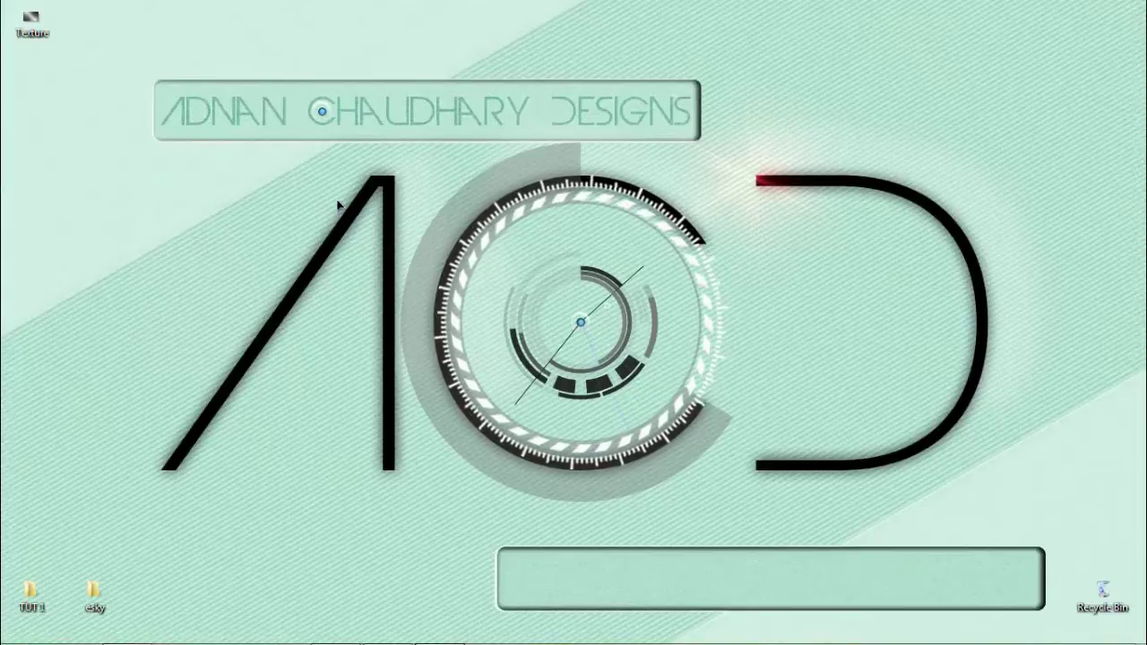
- Create the transparent 150 × 150 px Untitled-1 document and fit it to the window
mouse_move(384, 612)
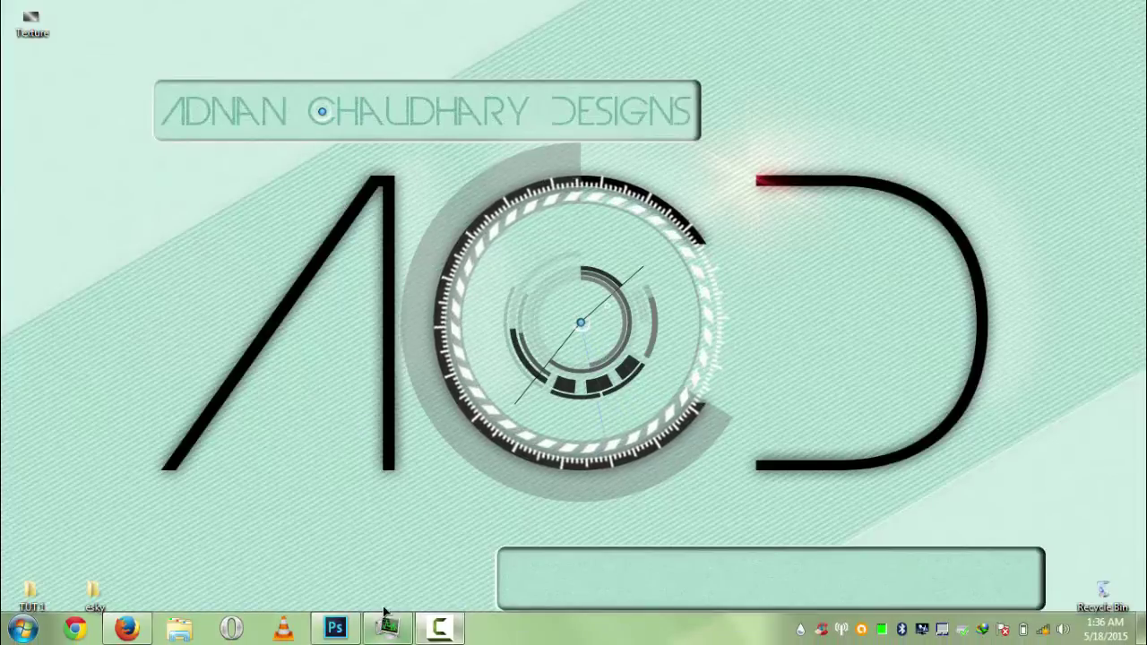
click(335, 627)
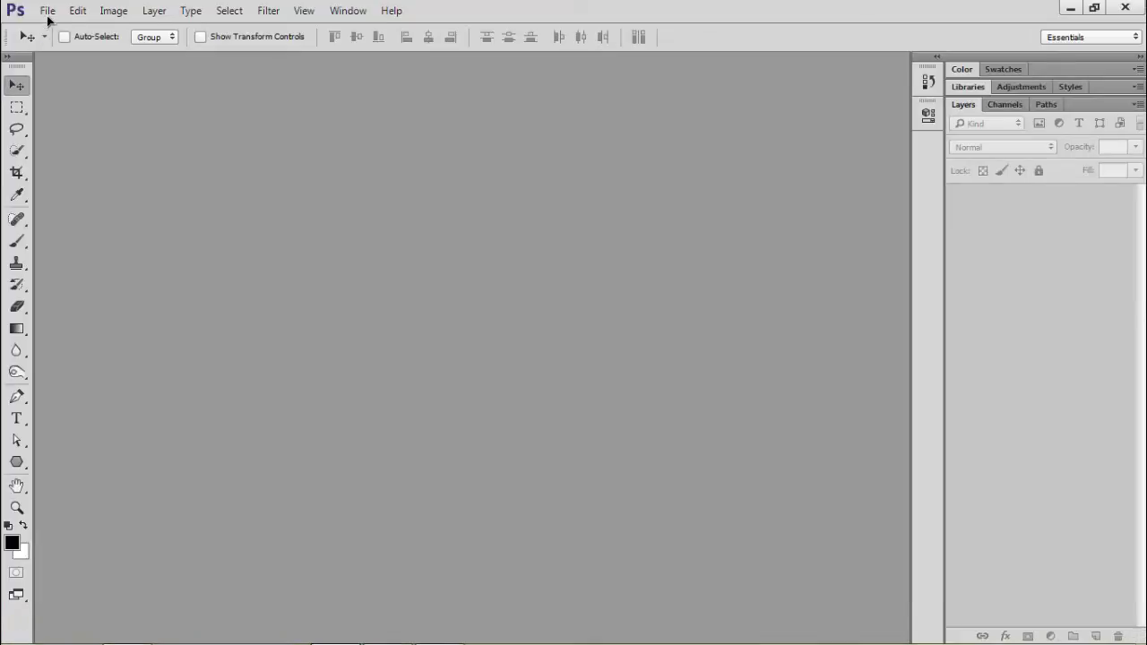
click(48, 11)
click(54, 28)
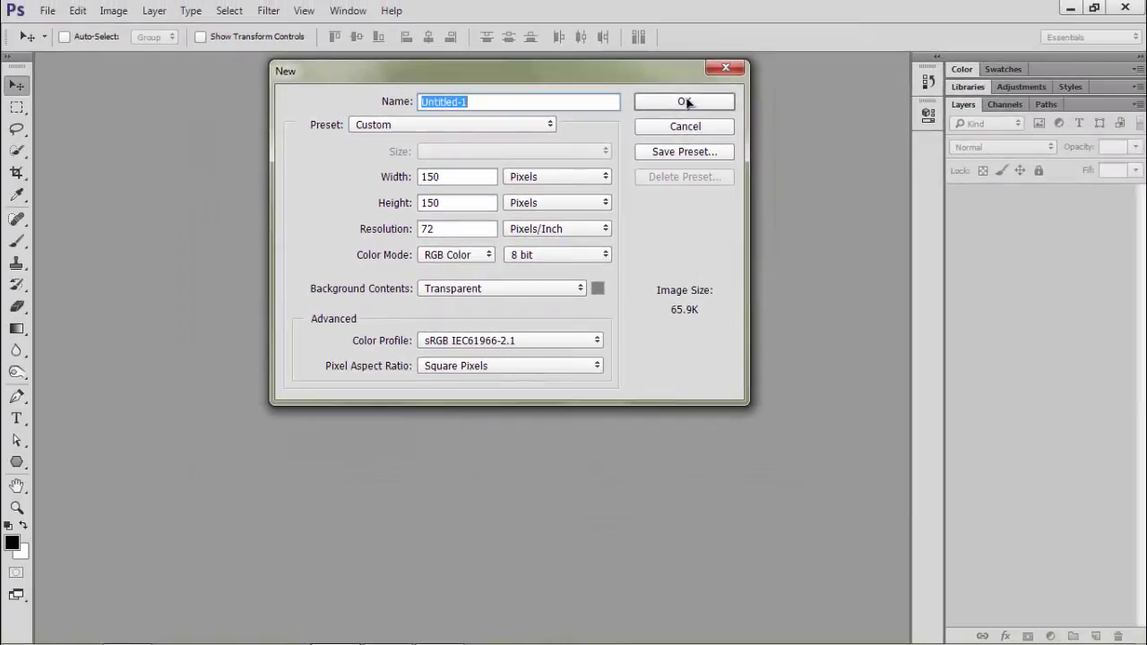
click(771, 89)
key(ctrl+0)
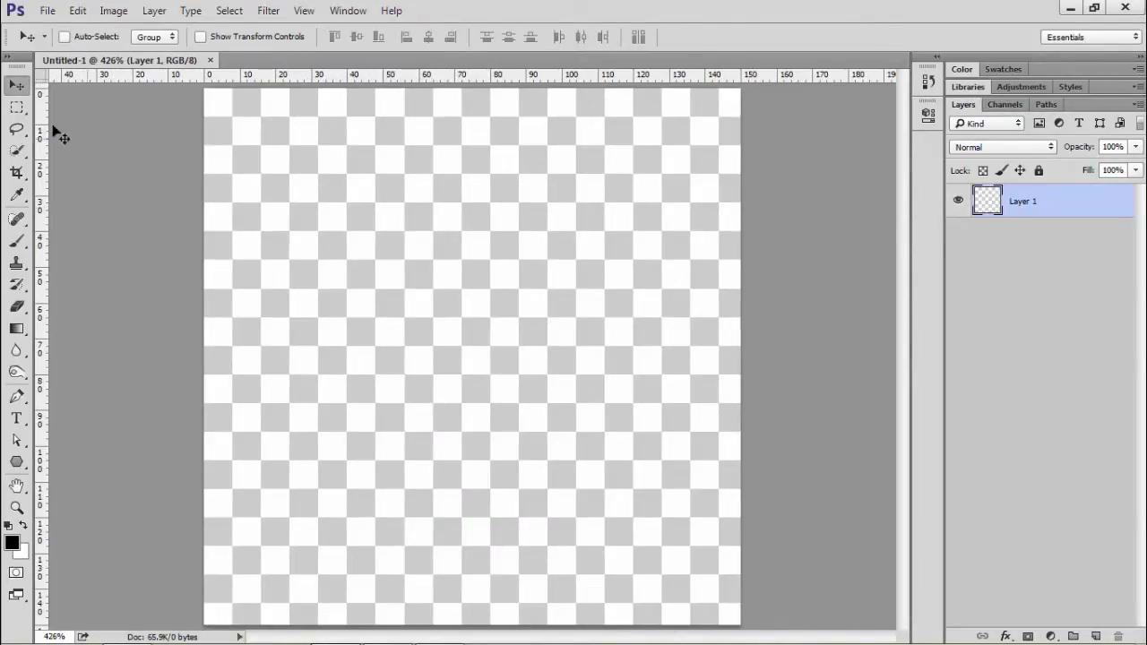
- Set the Elliptical Marquee Tool to a fixed 25 × 25 px size
click(16, 106)
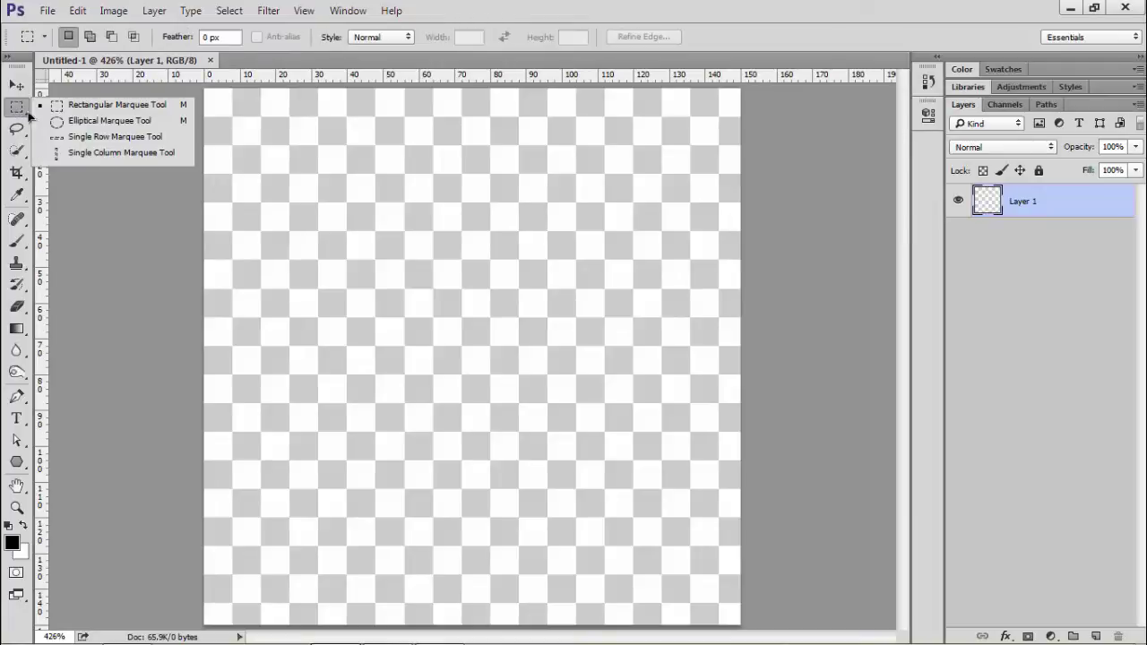
click(83, 122)
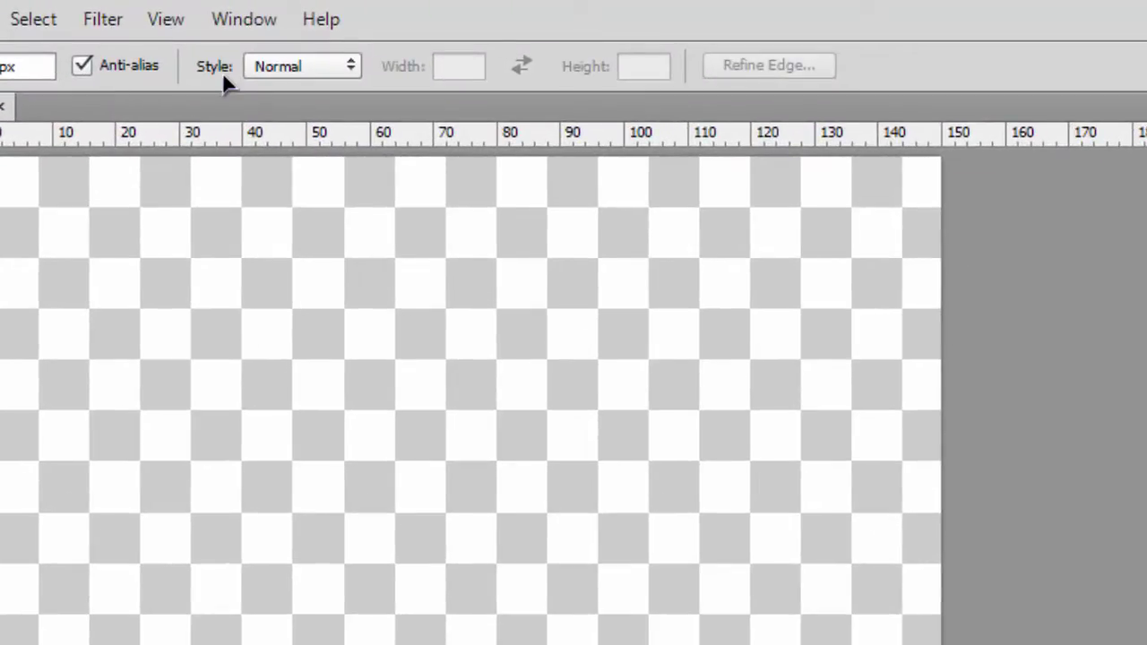
click(276, 71)
click(281, 126)
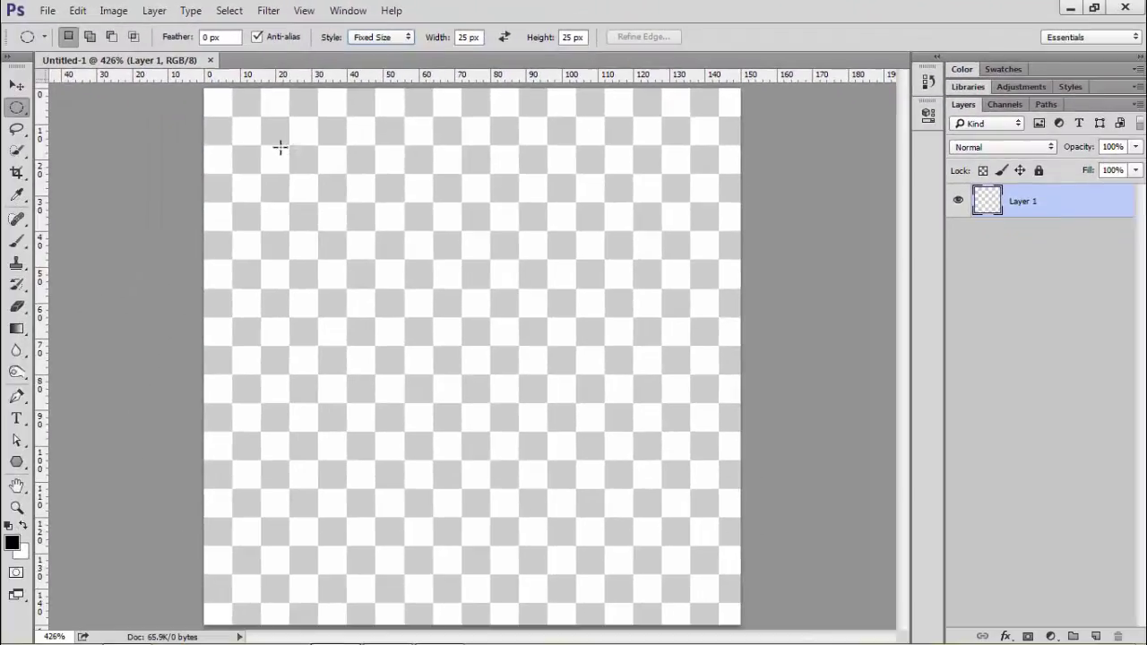
- Place the 25 px circle near the top-left and add horizontal and vertical guides through its centre
click(275, 141)
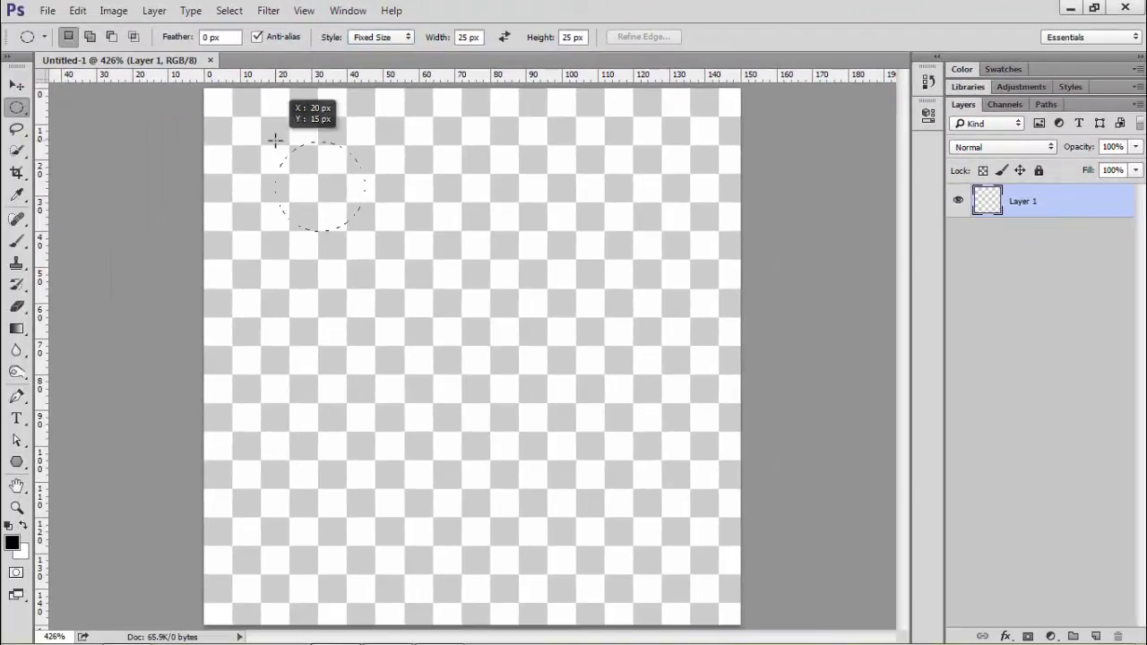
drag(275, 140, 232, 114)
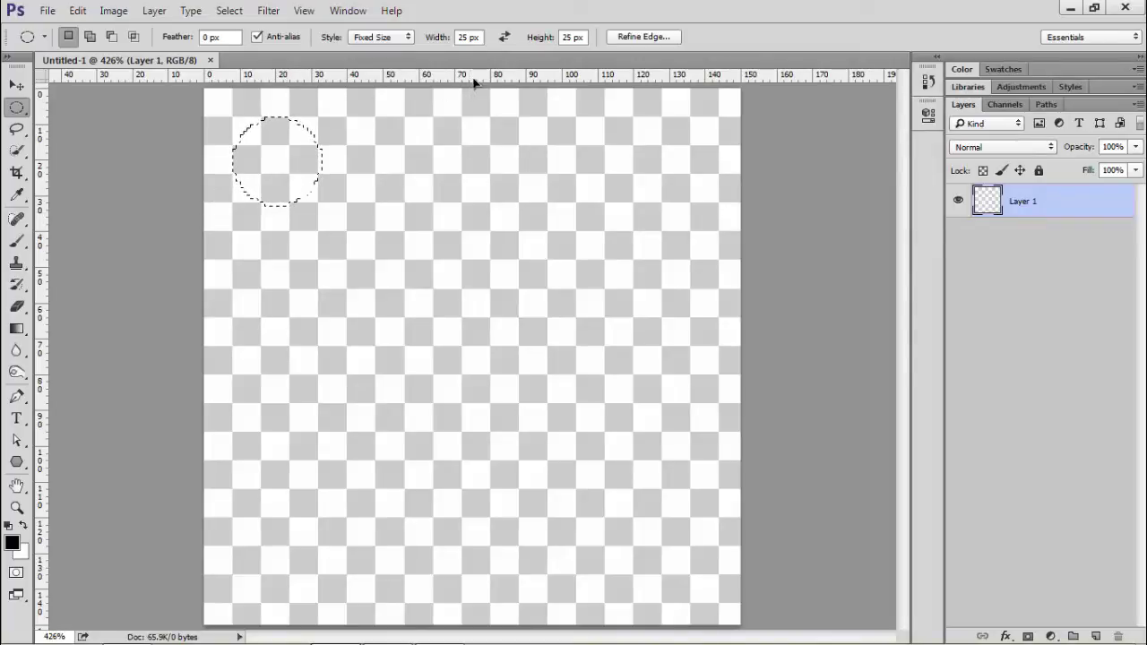
drag(476, 77, 462, 160)
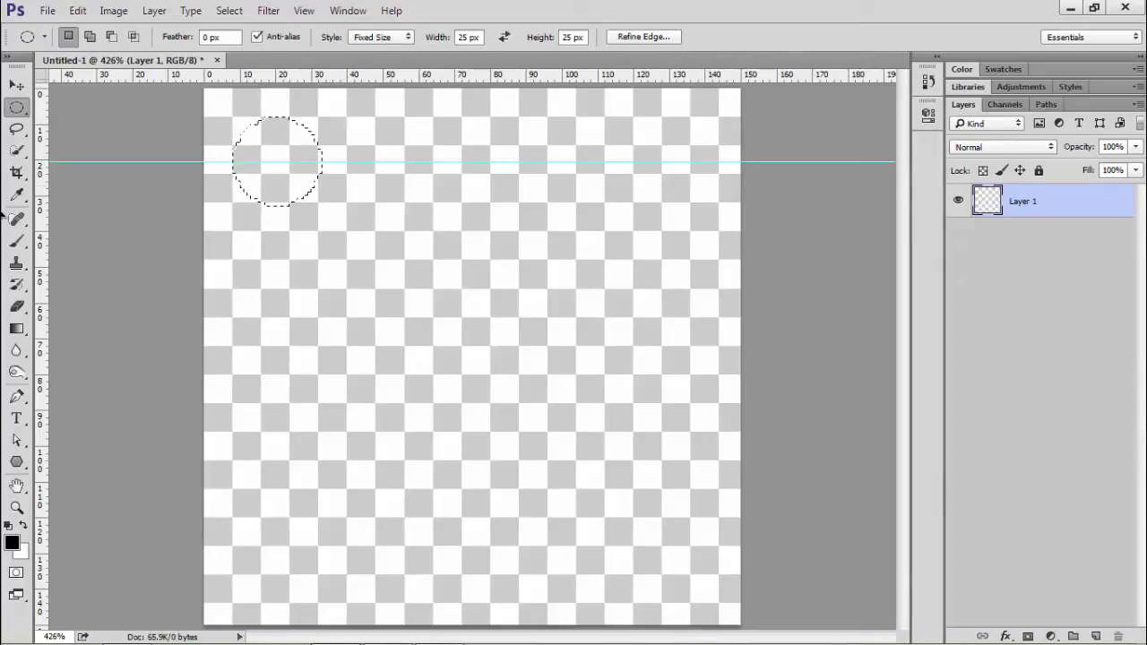
drag(45, 204, 278, 210)
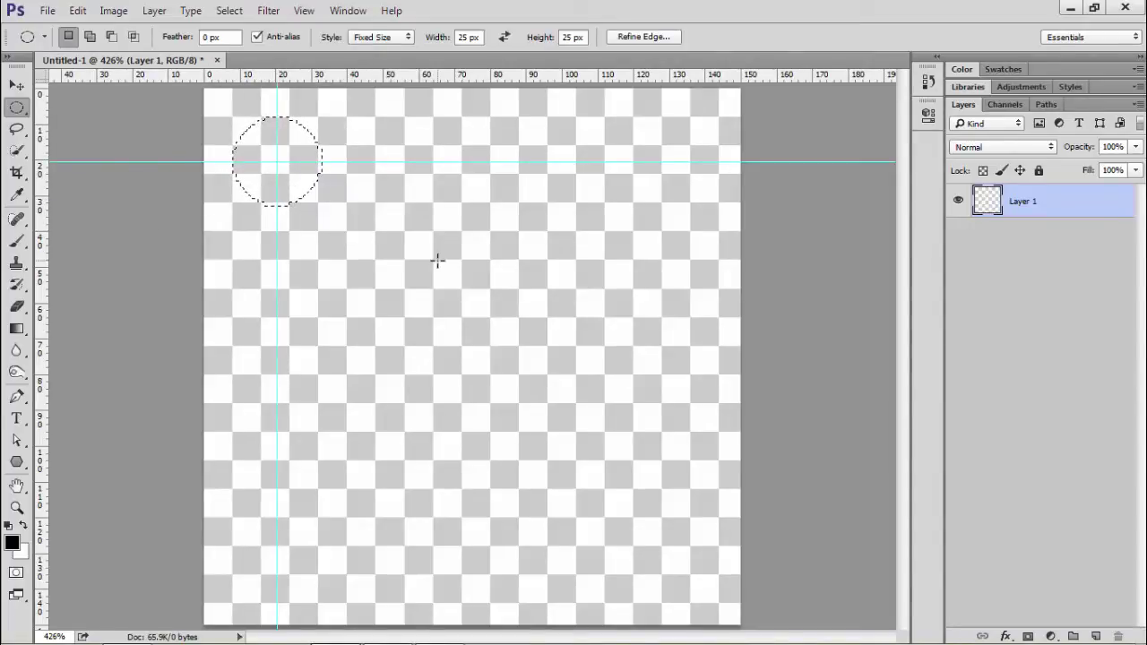
- Fill the first circle black, then add a guide and a second black dot directly below
key(alt+BackSpace)
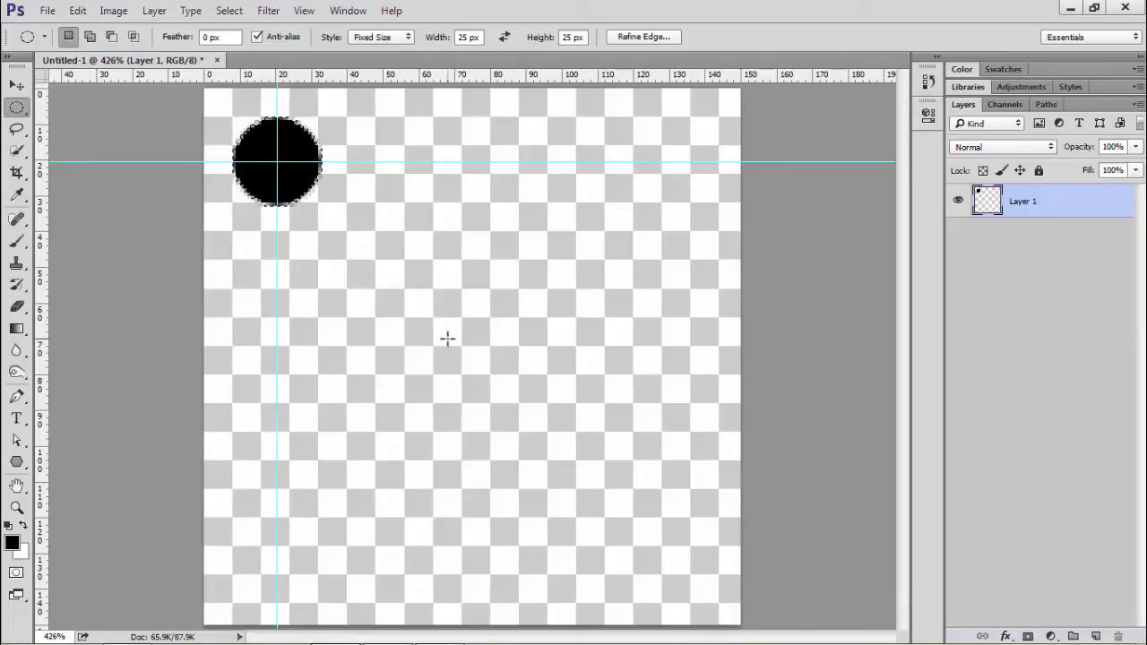
key(shift)
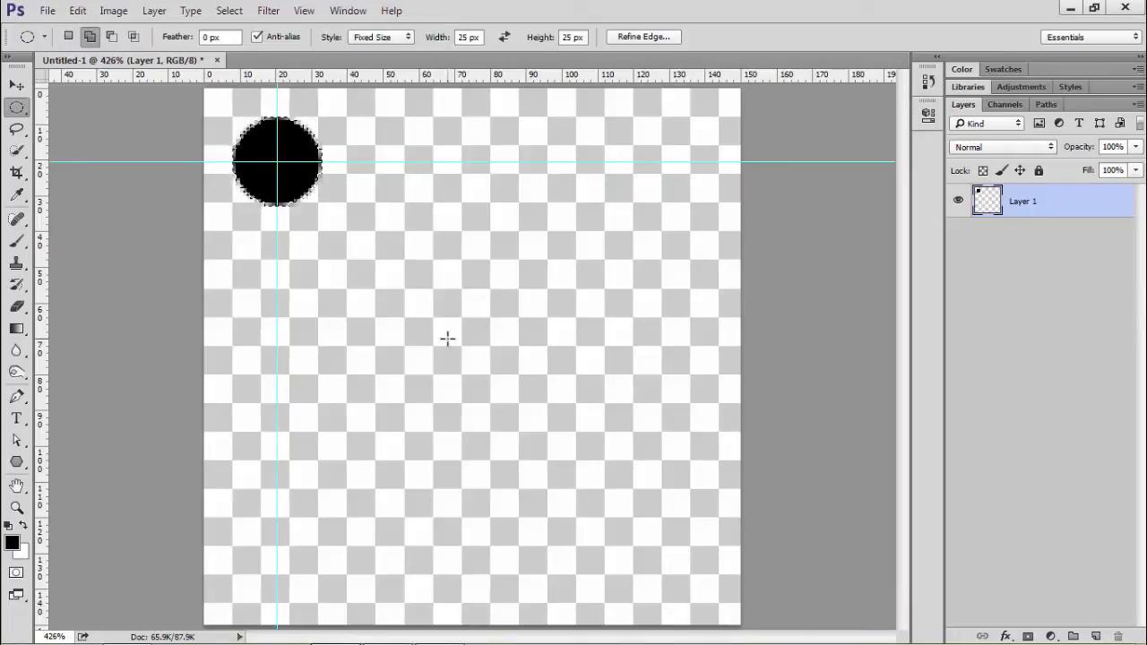
key(shift+Down)
key(shift+Down)
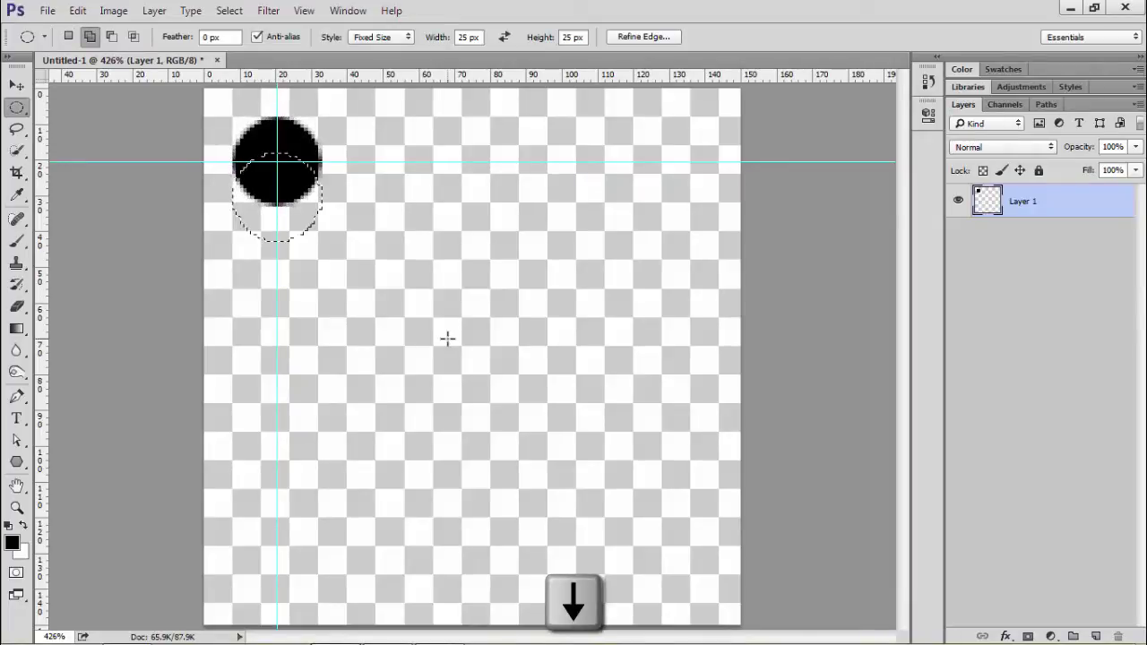
key(shift+Down)
key(shift+Down)
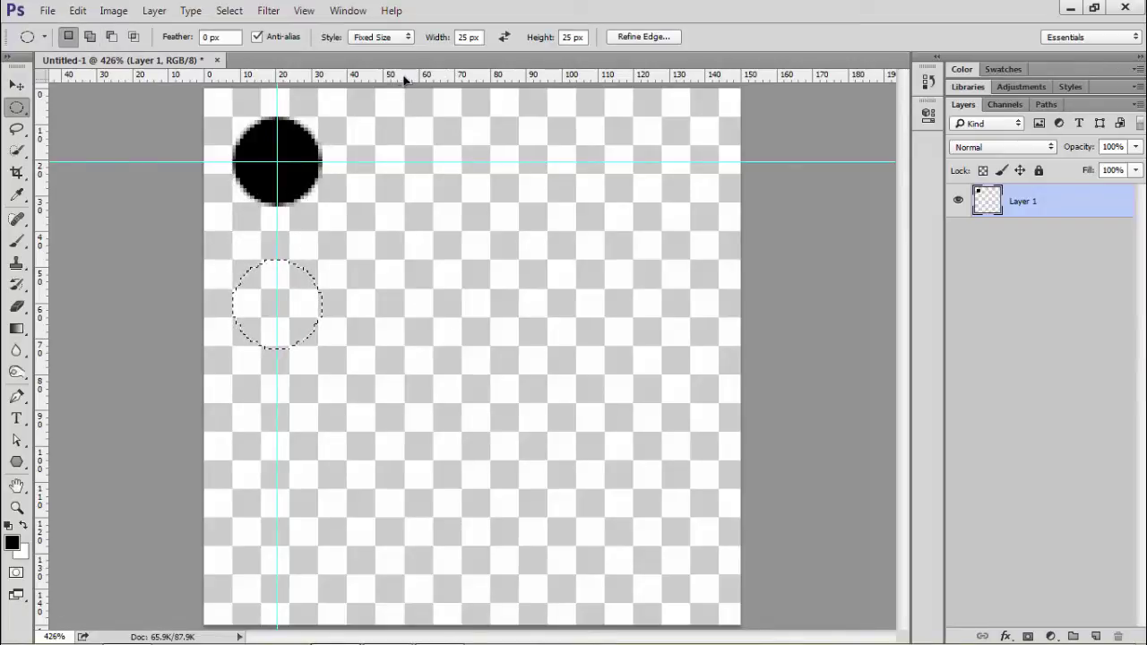
drag(404, 80, 399, 304)
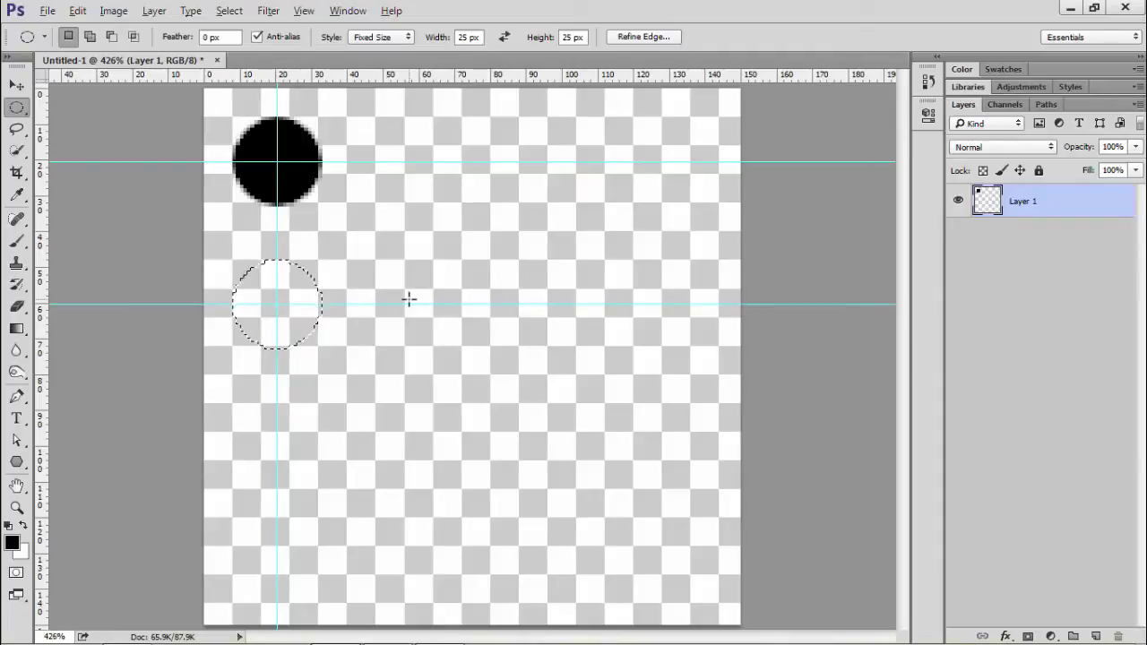
key(alt+BackSpace)
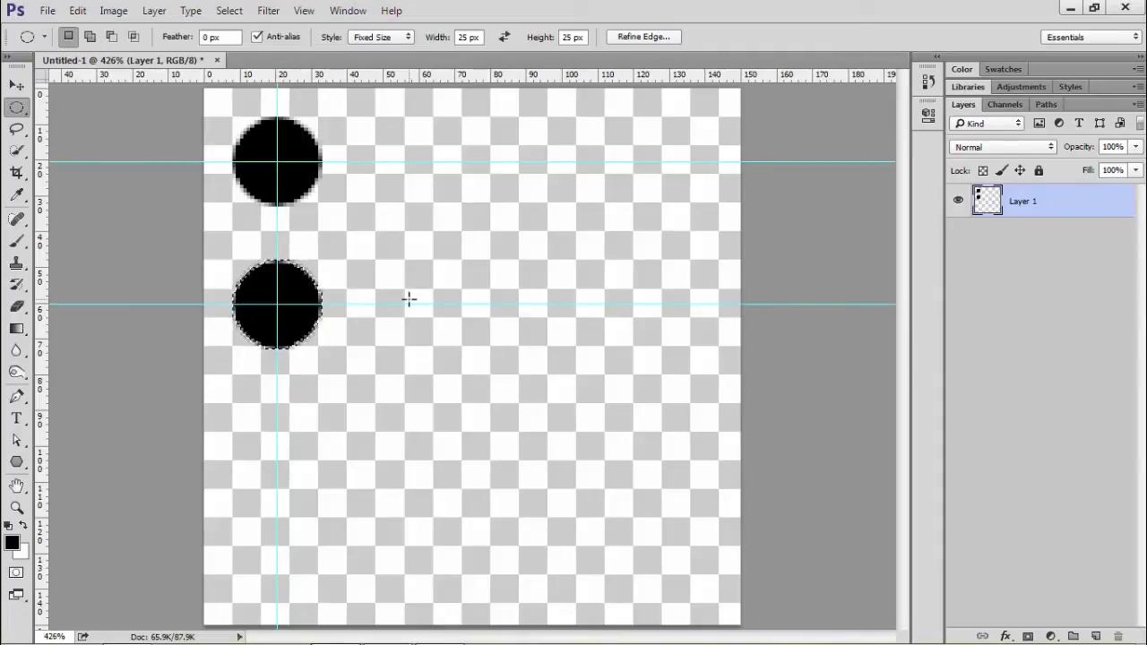
- Shift the circle right, add a vertical guide through it, and fill the lower-right dot black
key(shift)
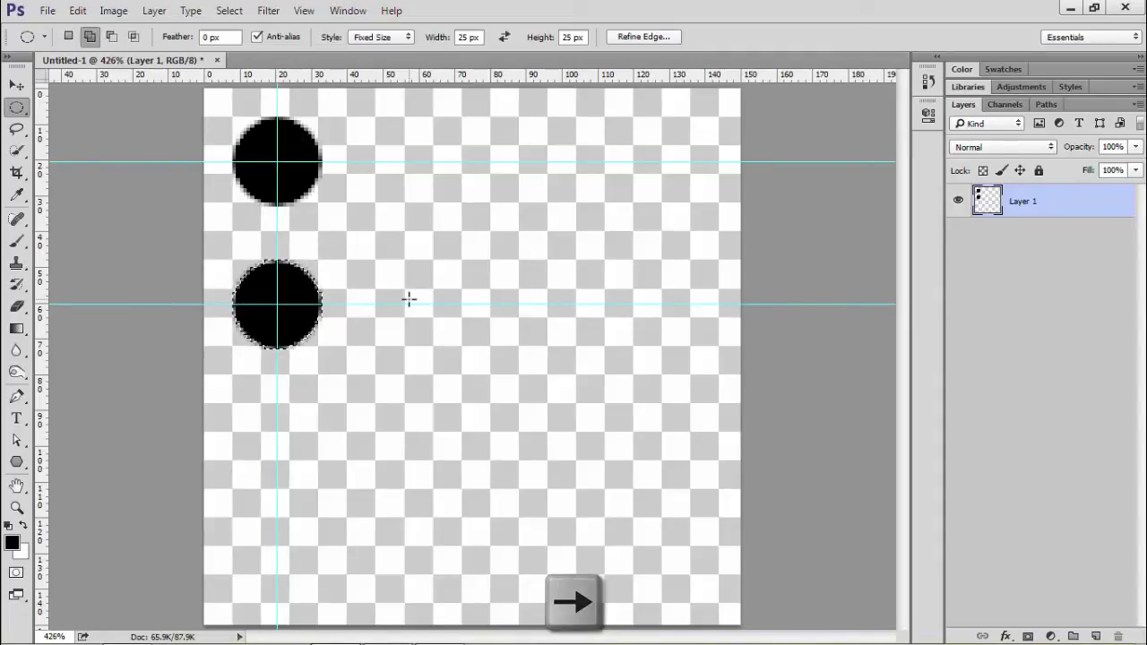
key(shift+Right)
key(shift+Right)
key(shift+Right)
key(shift+Right)
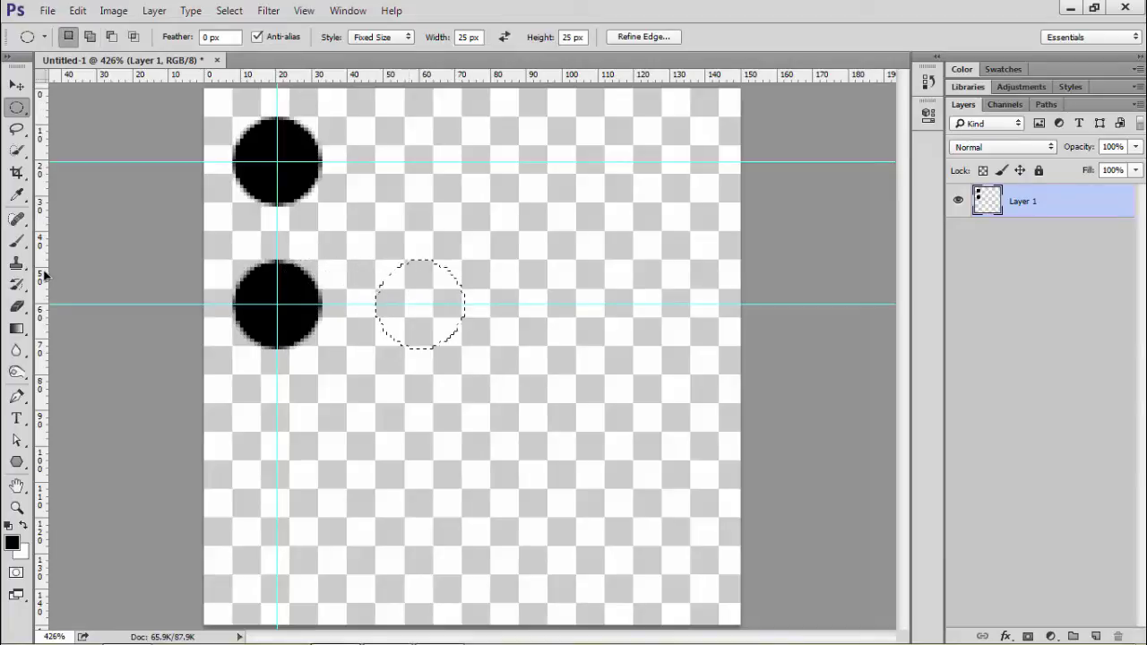
drag(40, 269, 421, 277)
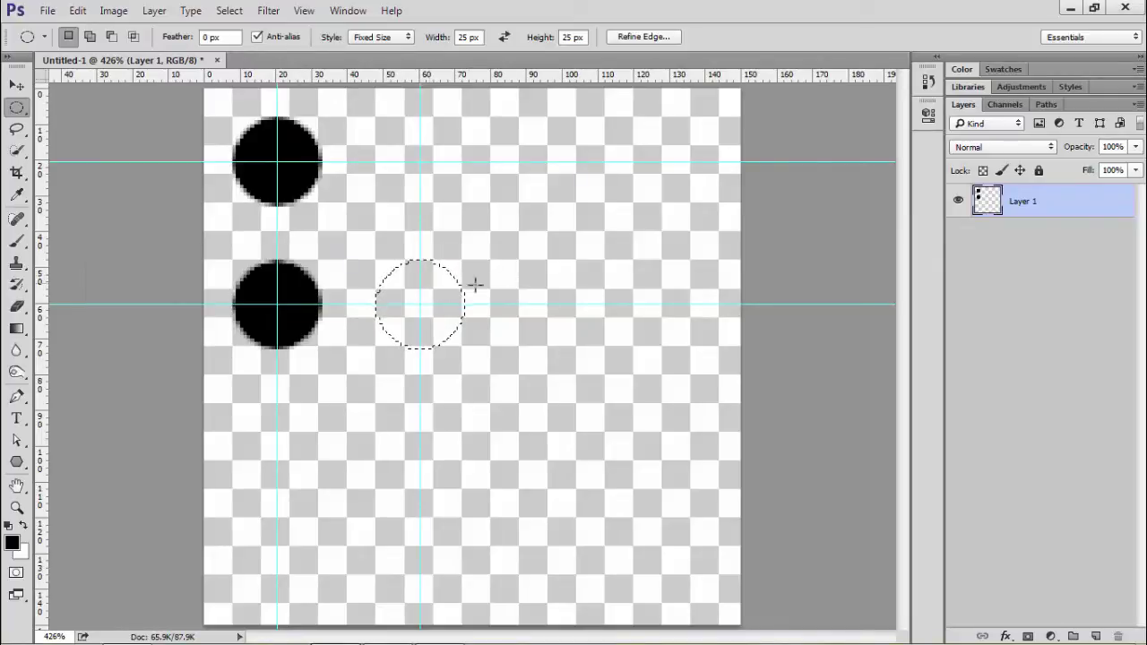
key(alt+BackSpace)
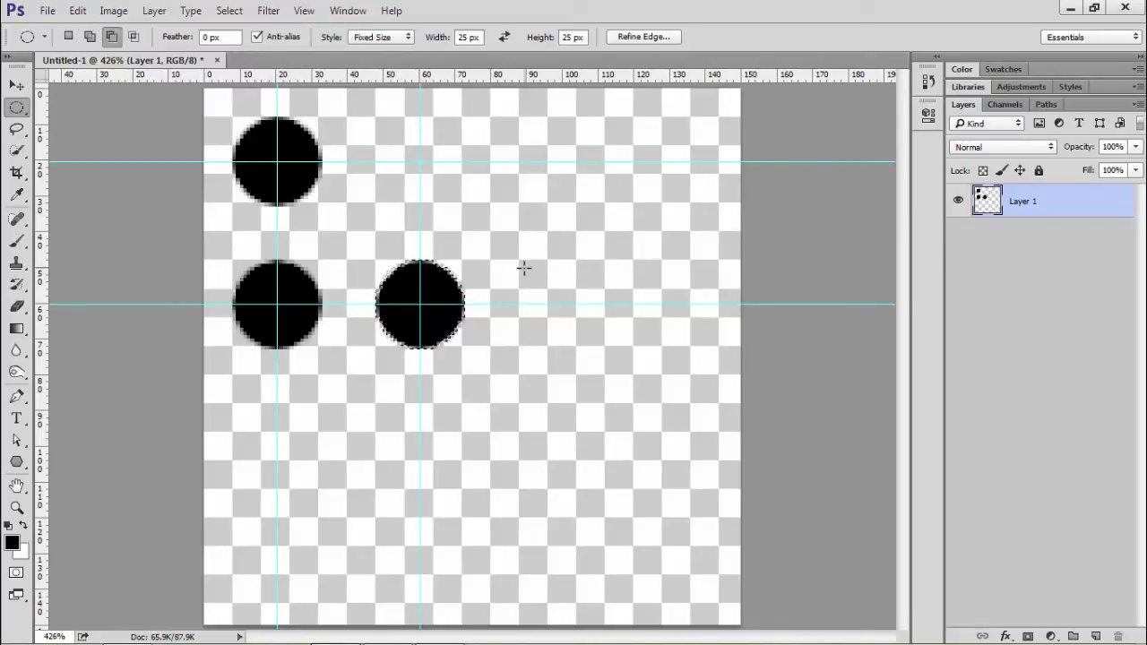
- Move the circle up and fill the upper-right dot black
key(shift)
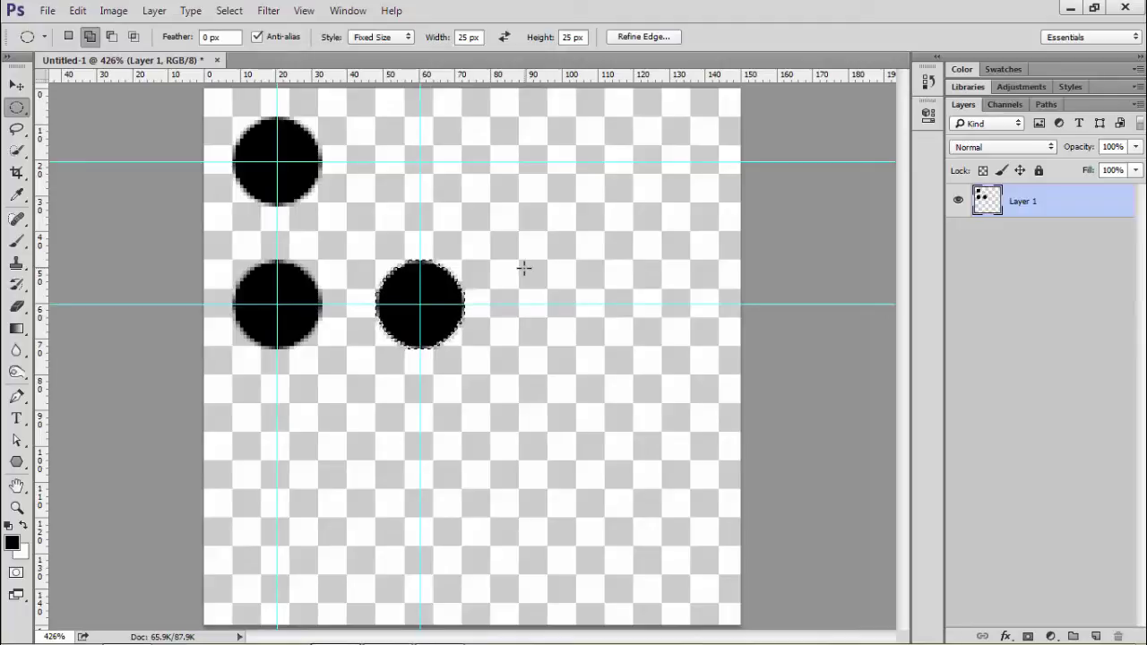
key(shift)
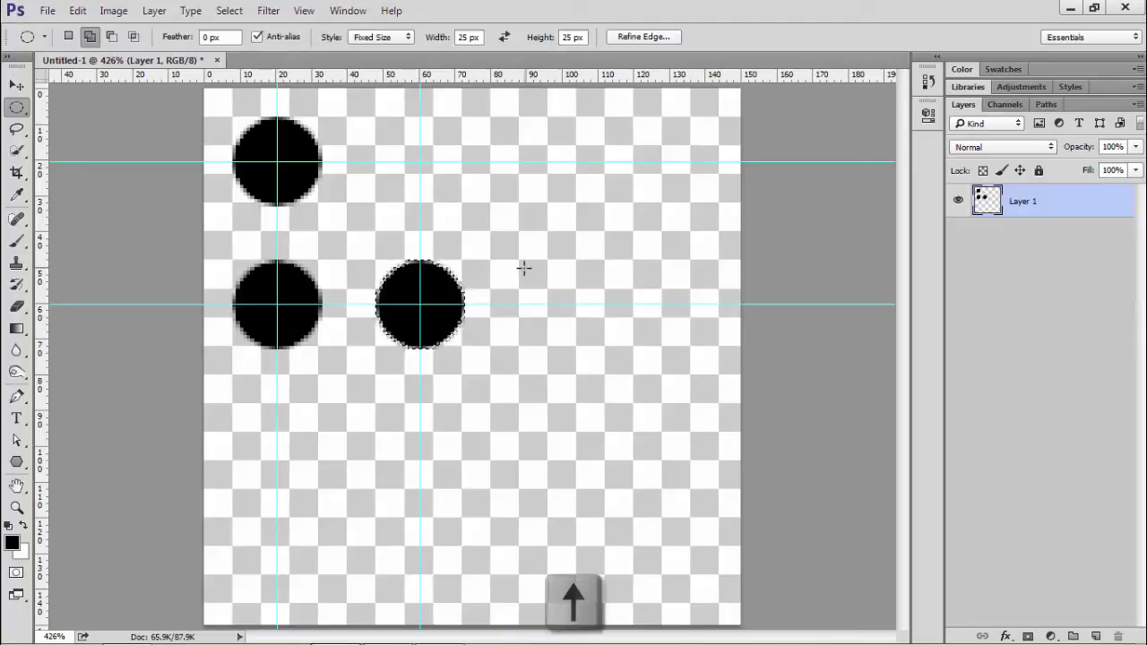
key(shift+Up)
key(shift+Up)
key(shift+Up)
key(shift+Up)
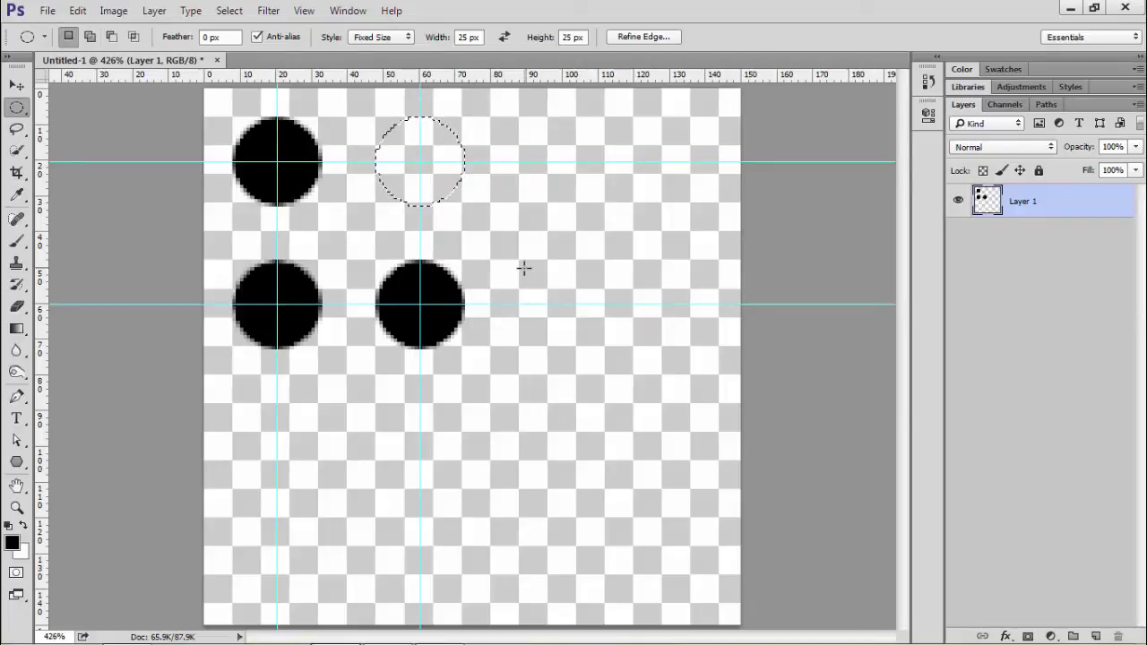
key(alt)
key(alt+BackSpace)
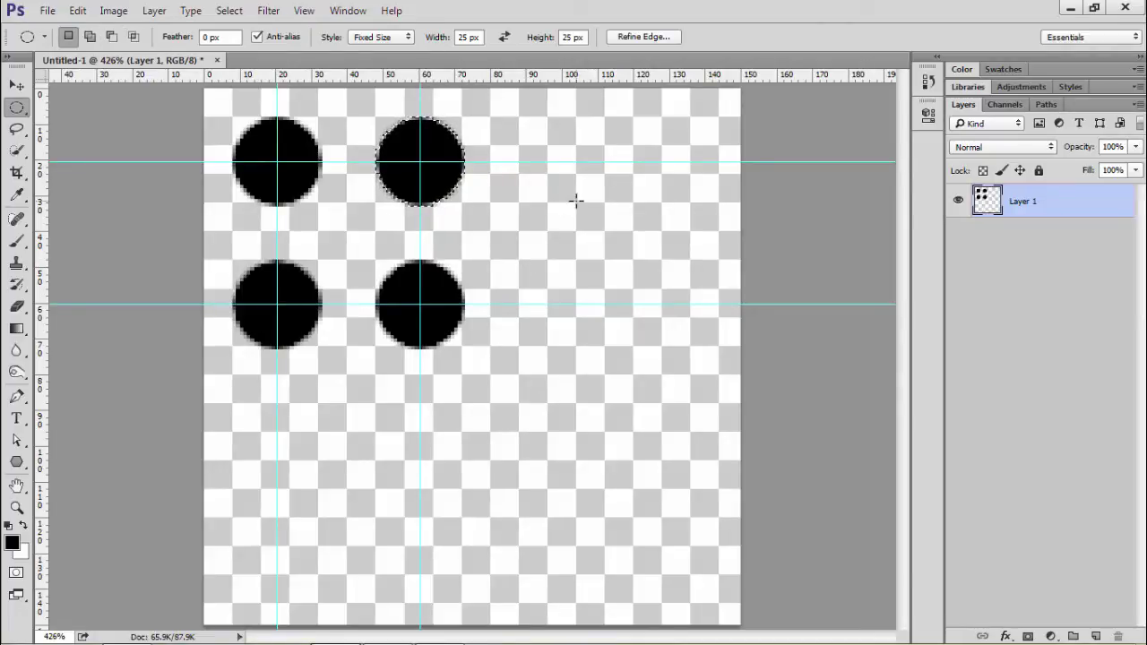
- Nudge the circle into the centre of the four dots and fill it black
key(shift)
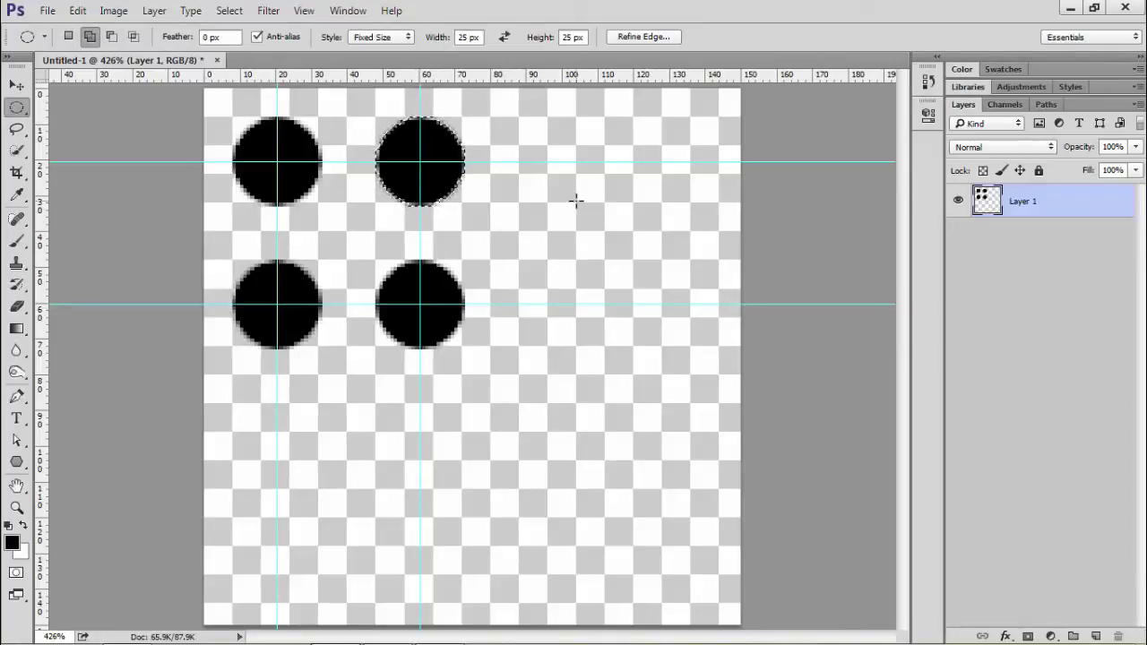
key(Down)
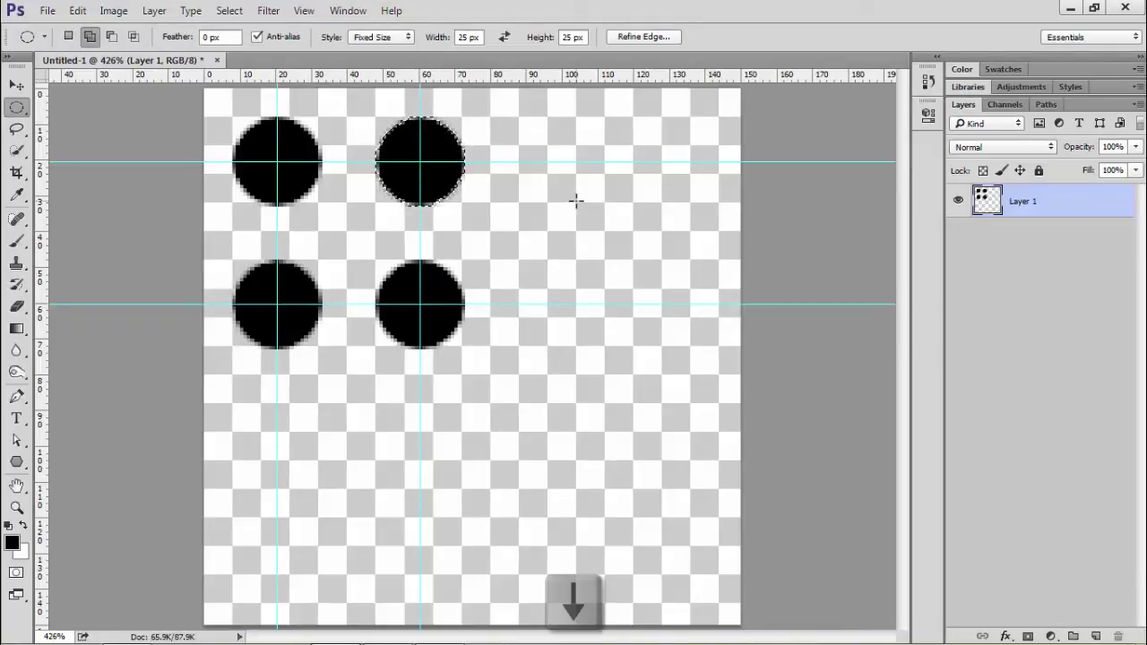
key(shift+Down)
key(shift+Down)
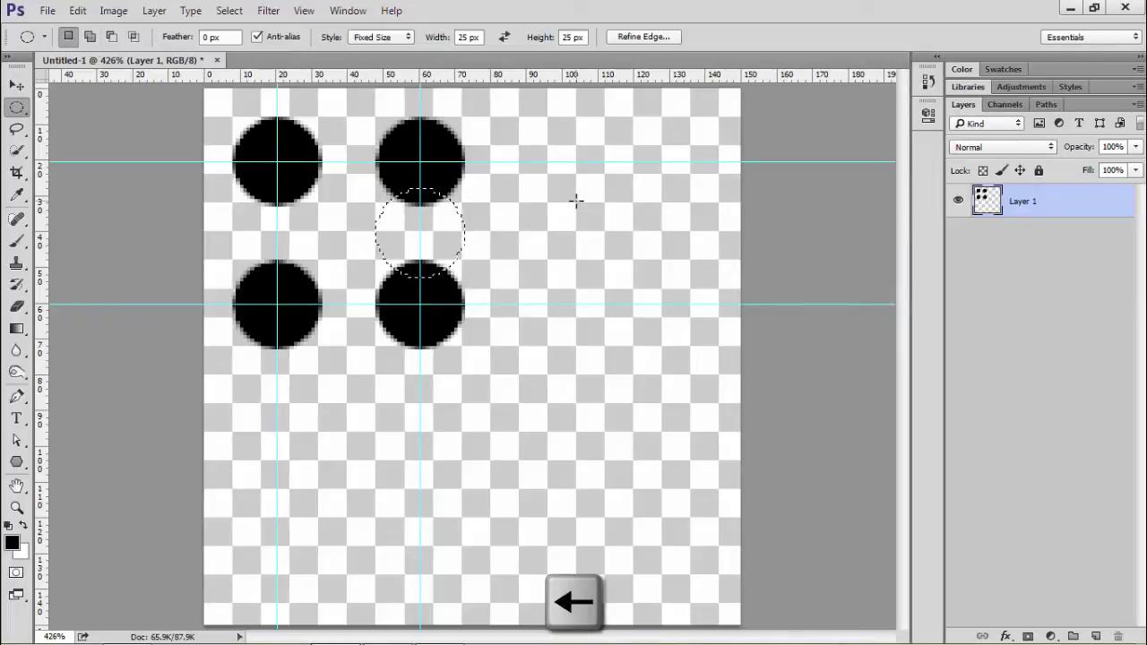
key(shift+Left)
key(shift+Left)
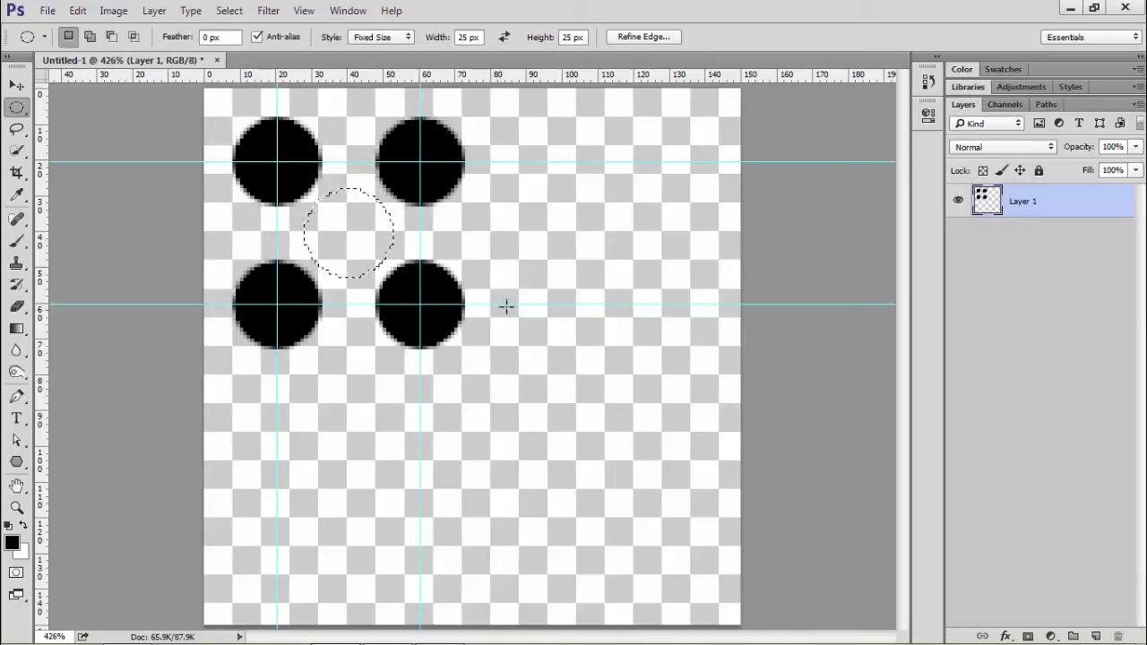
key(alt+BackSpace)
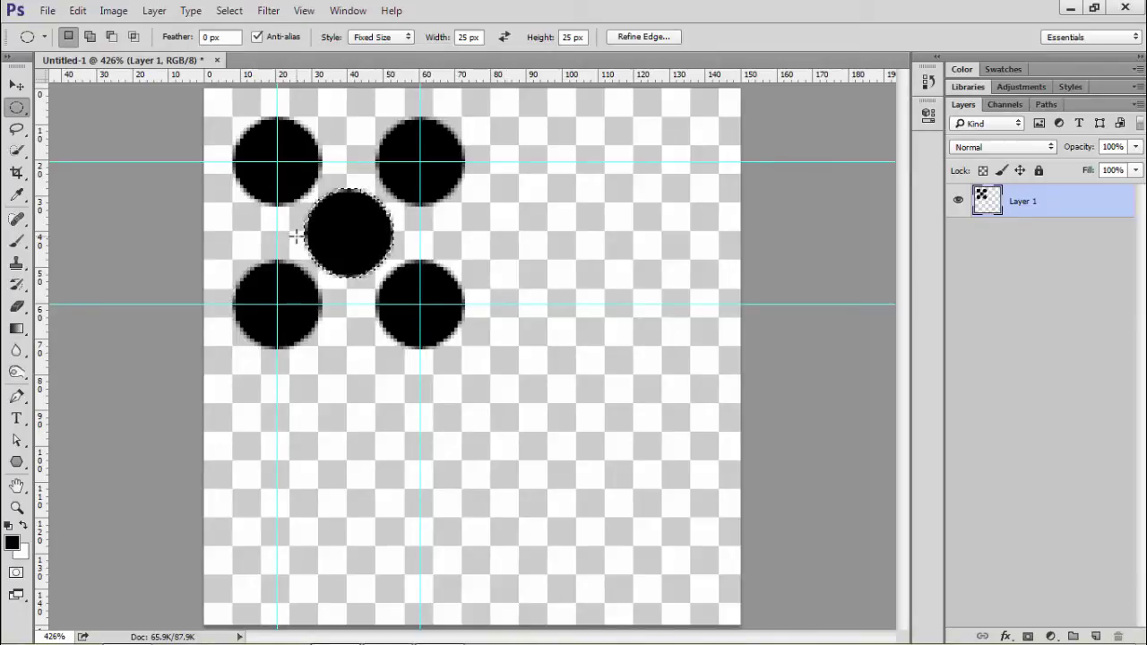
- Add a white Layer 2 and delete the dot selection to cut five circular holes
click(217, 252)
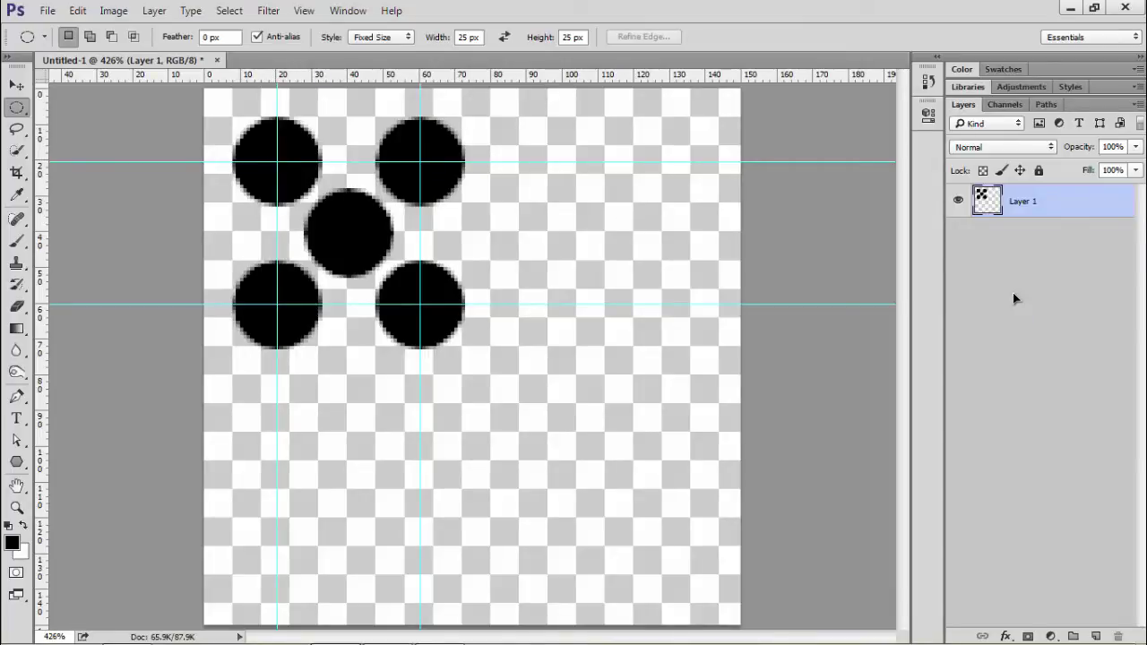
click(1095, 636)
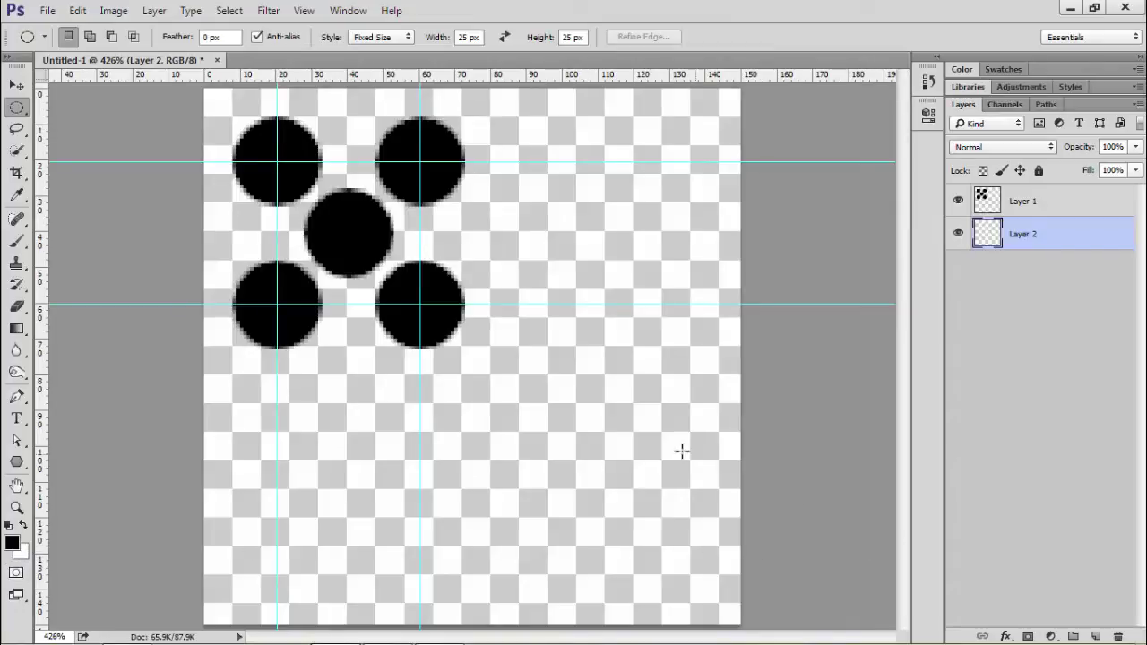
key(ctrl+BackSpace)
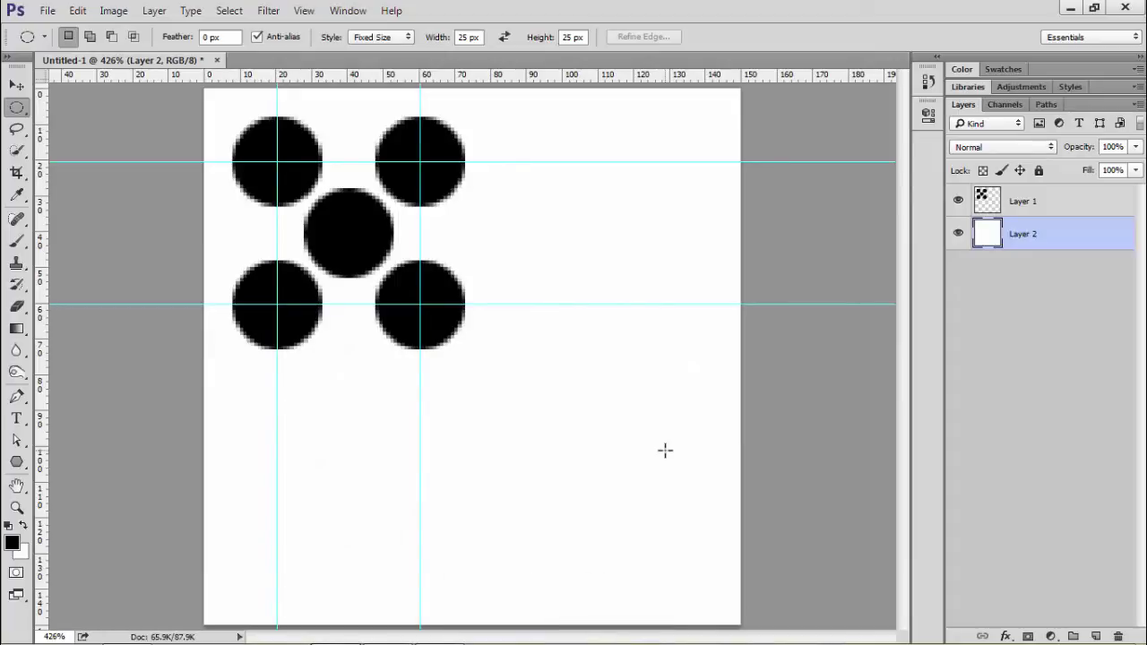
key(ctrl+plus)
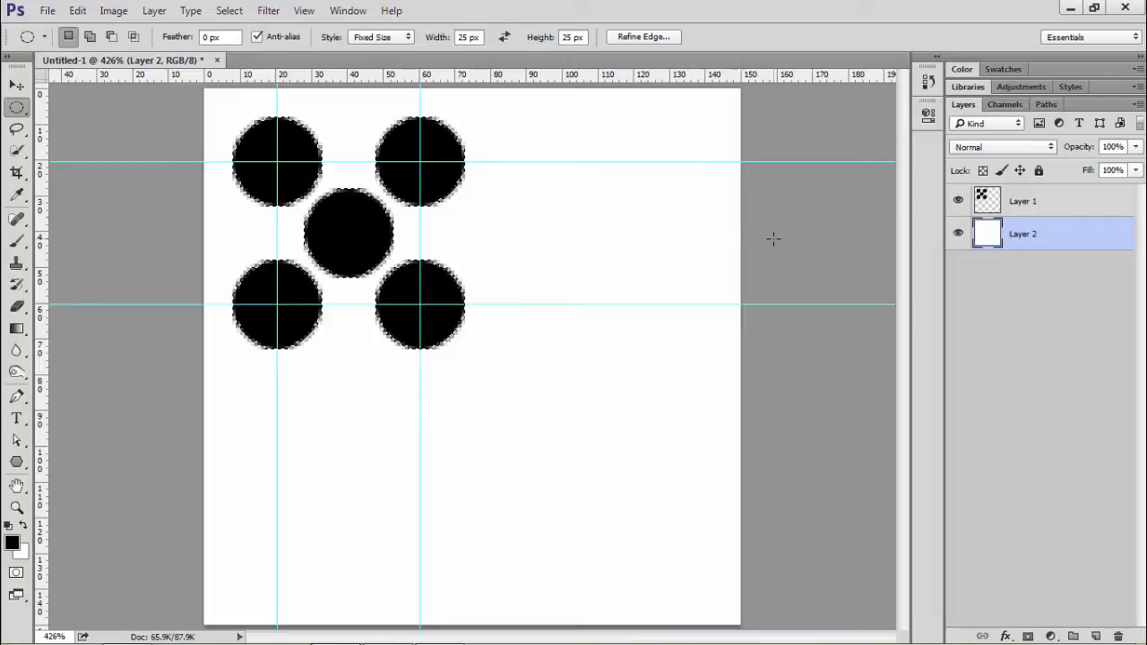
key(Delete)
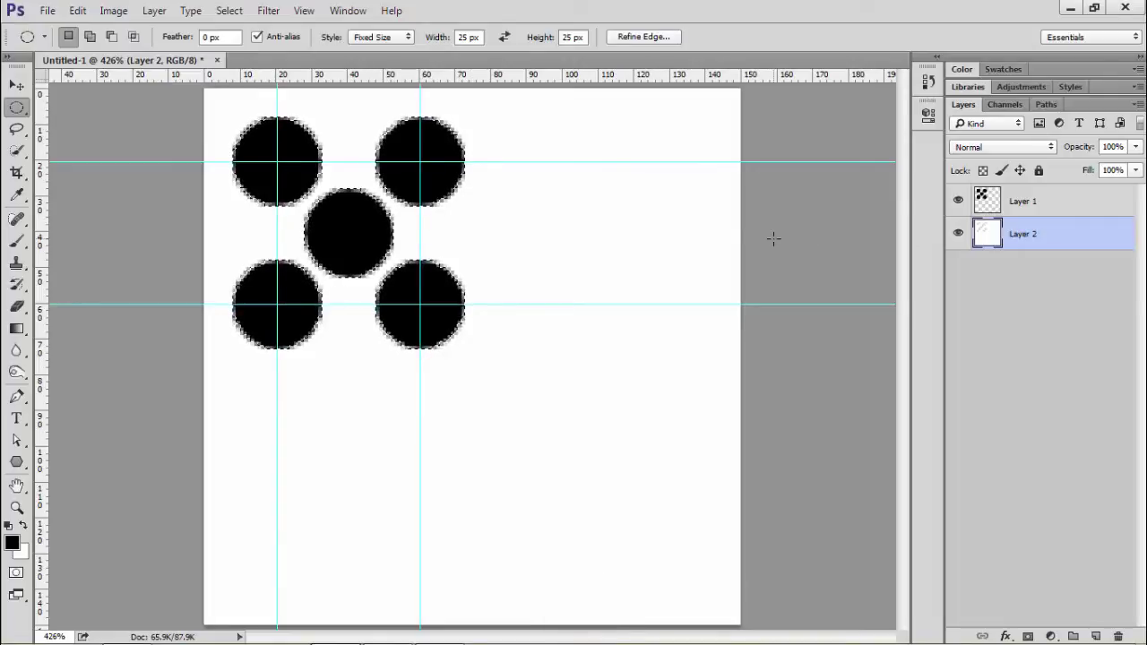
key(ctrl+d)
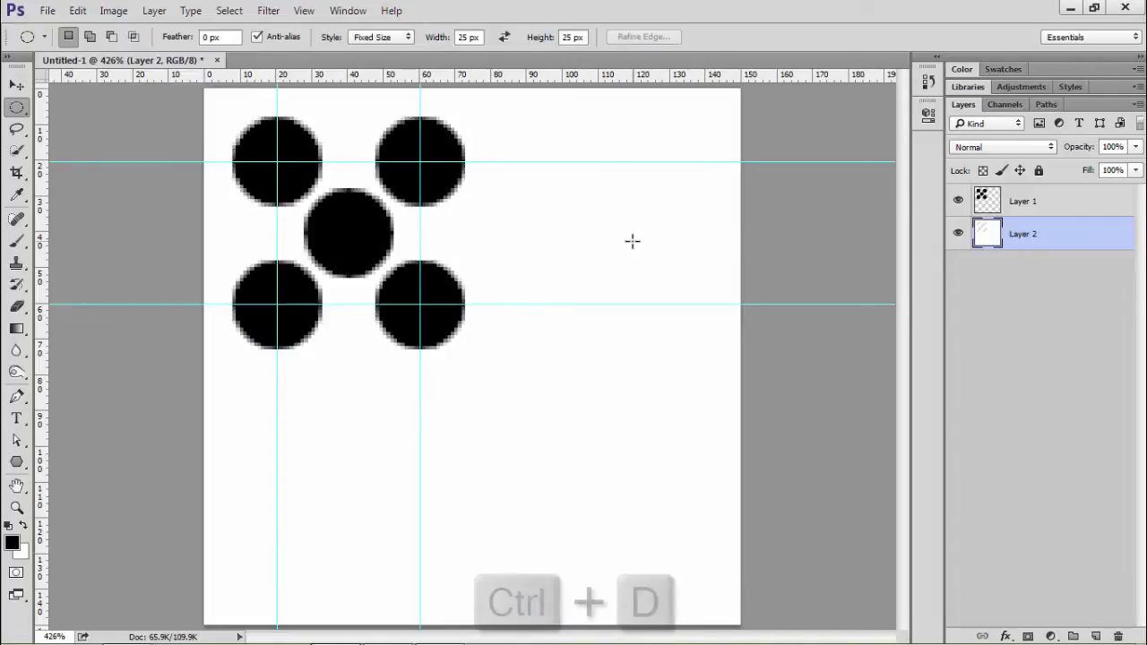
- Hide the black-dot Layer 1 and select the 41 px square between the guide intersections
click(959, 203)
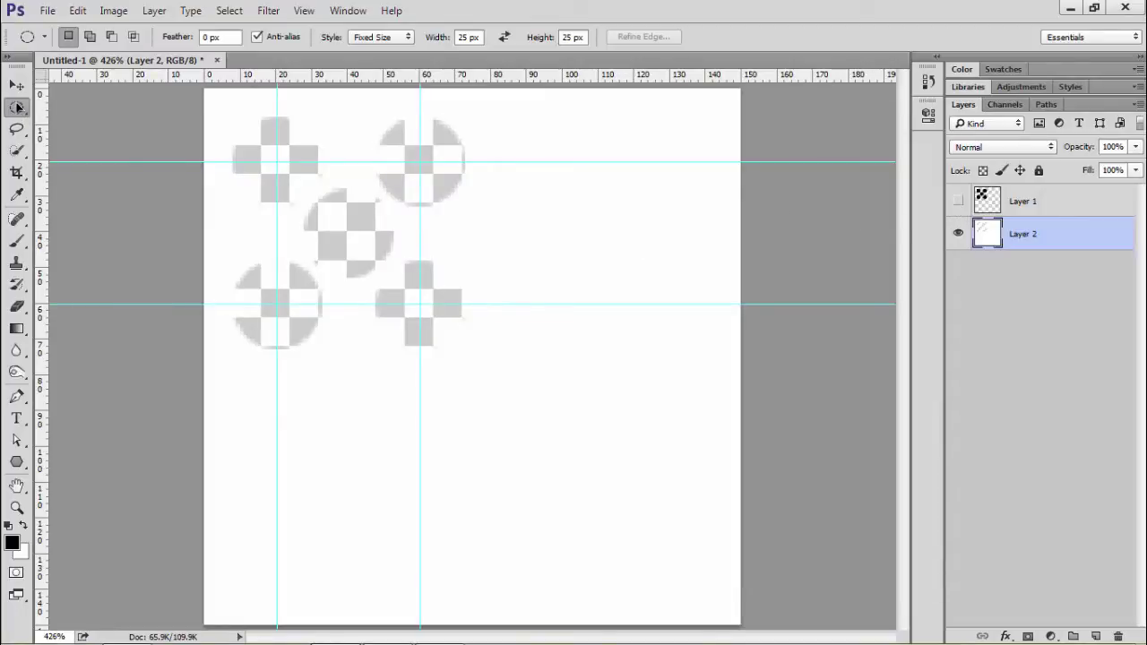
right_click(18, 107)
click(72, 107)
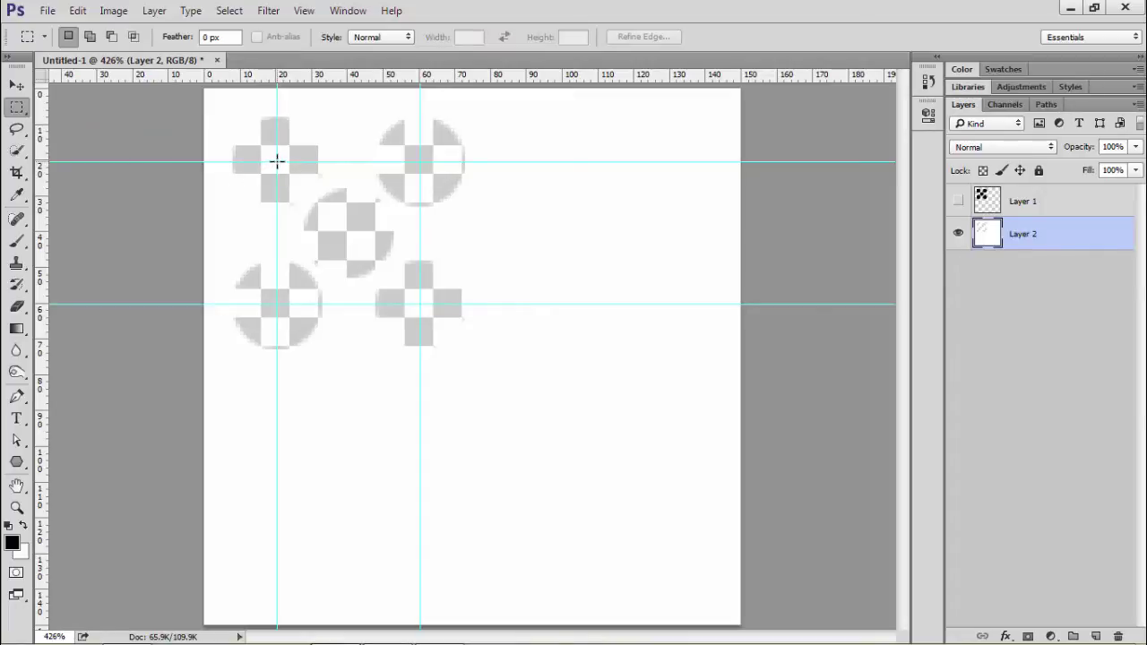
drag(294, 202, 410, 320)
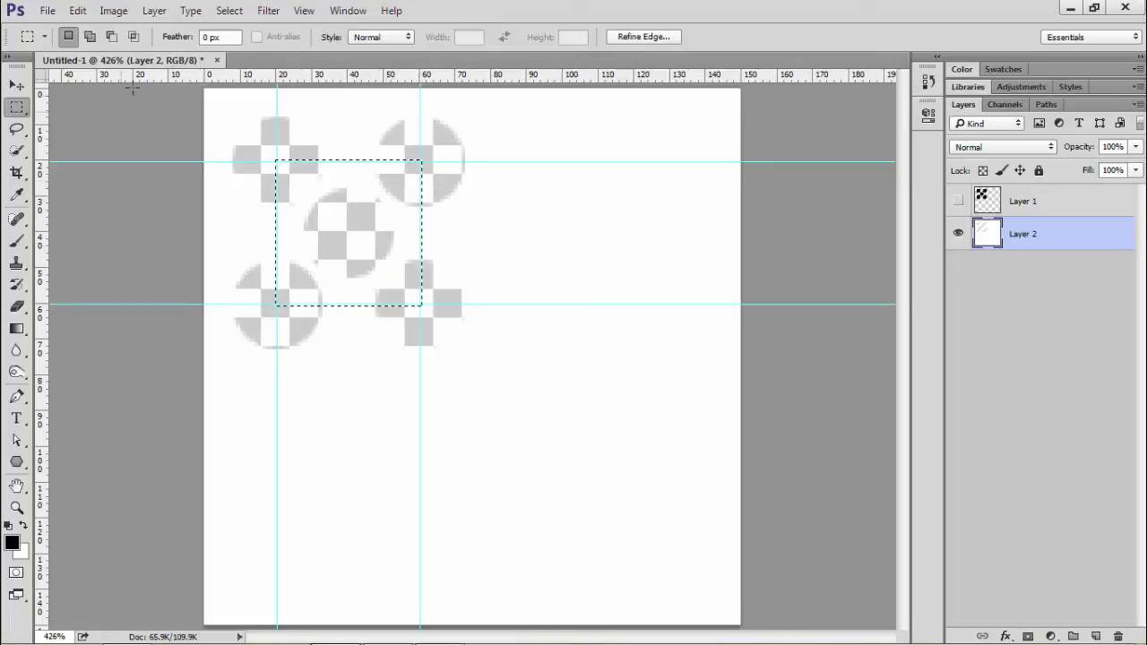
- Define the selected 41 px square as a pattern, accepting the name Pattern 9
click(78, 11)
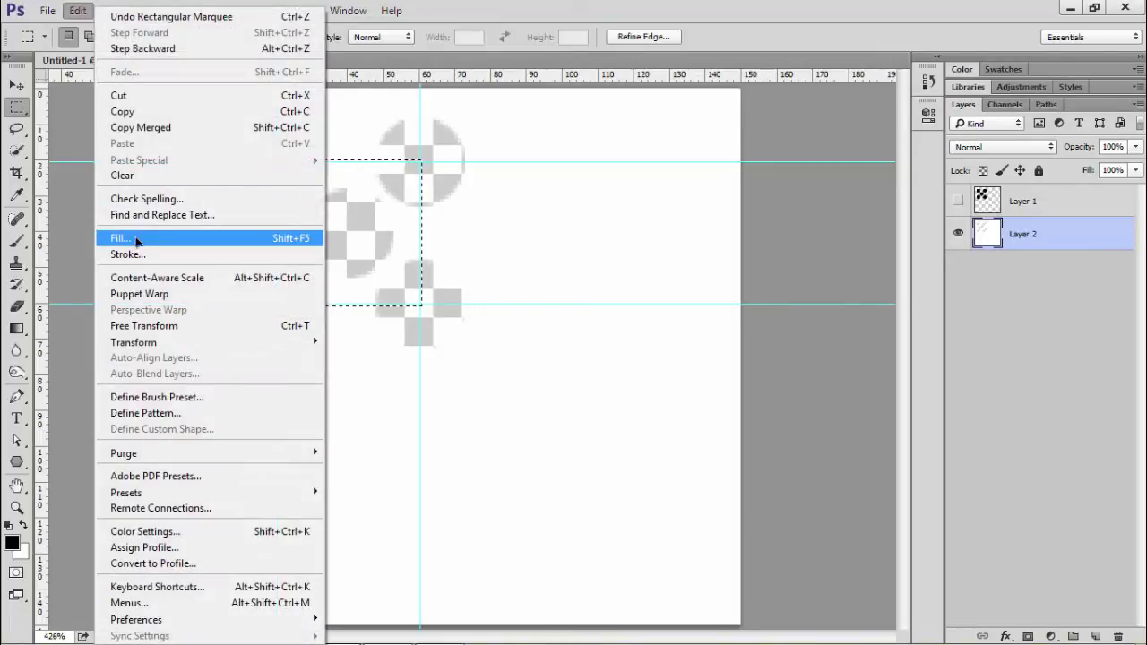
click(146, 414)
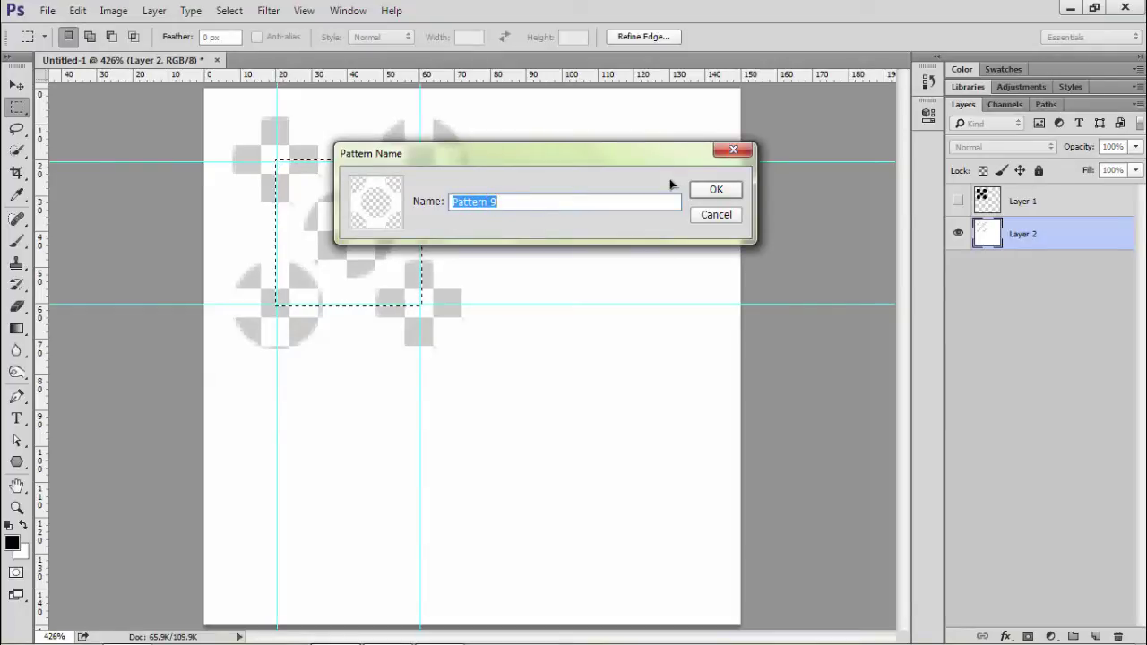
click(714, 191)
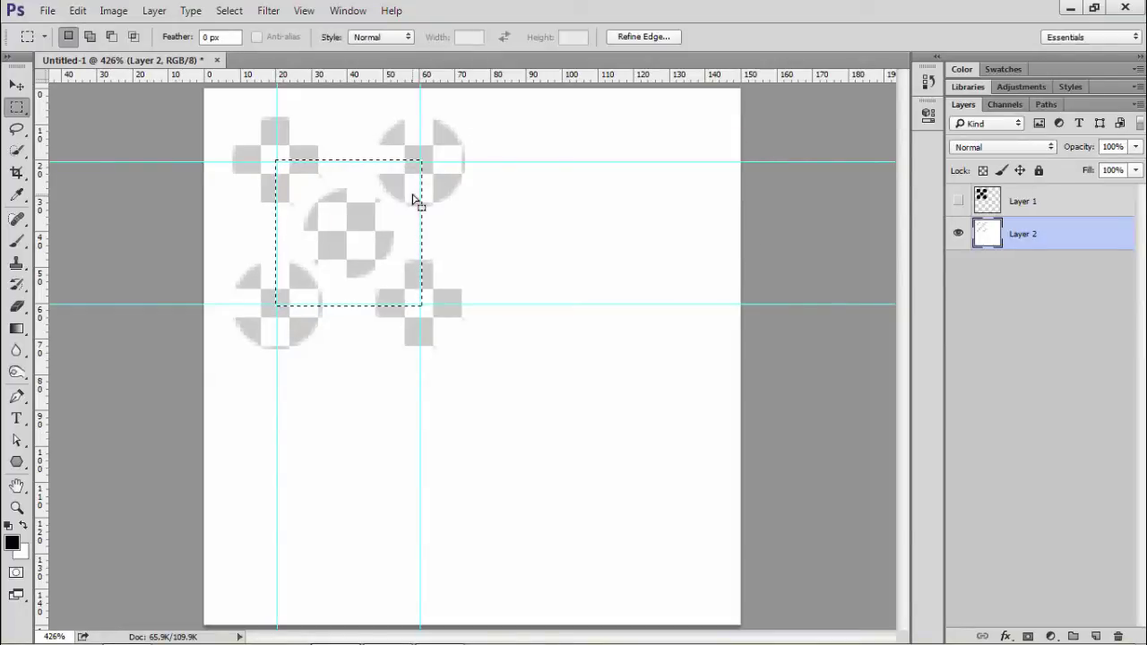
- Make a new document 1920 px wide and 1080 px high named 'Metel Pattern', transparent background
click(47, 10)
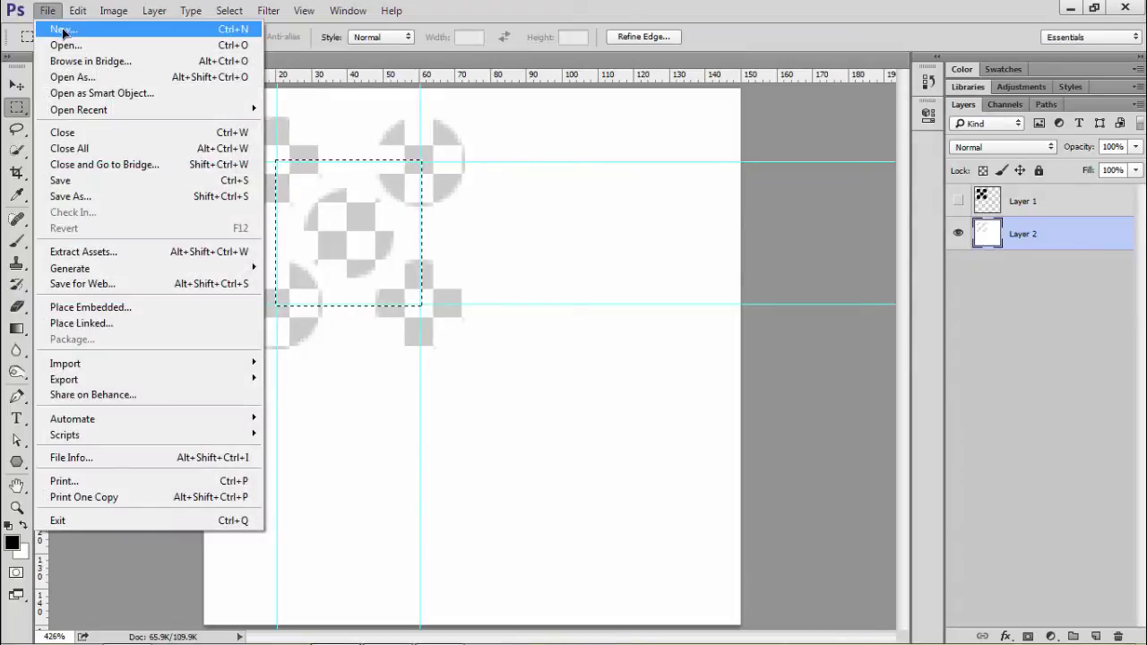
click(54, 24)
click(464, 177)
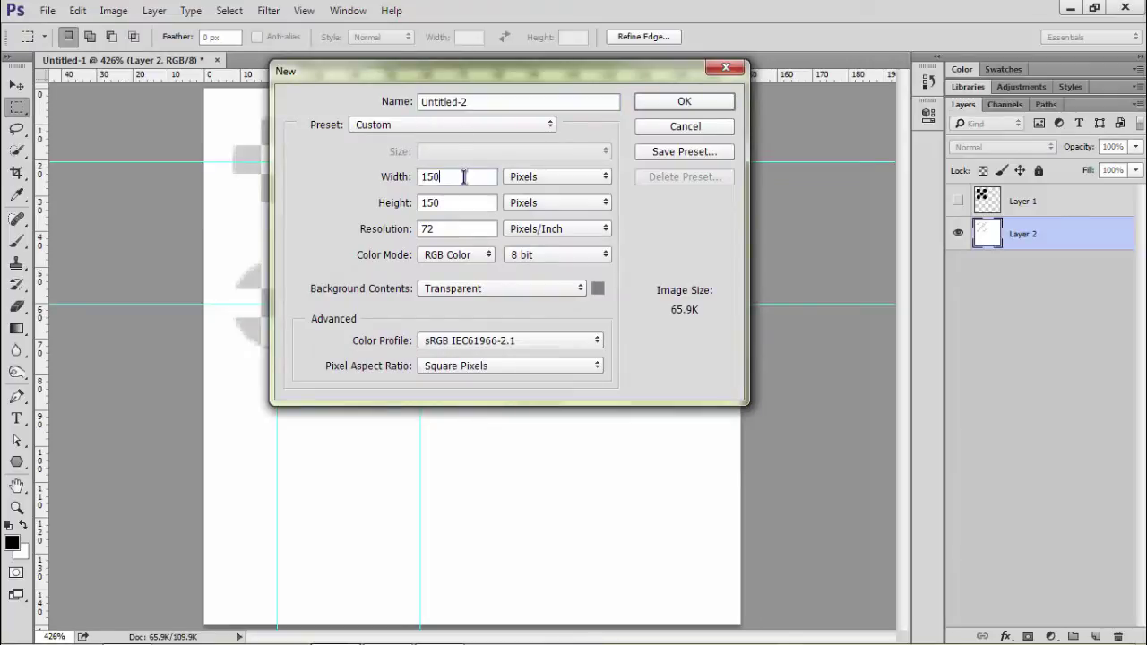
text(1920)
key(Tab)
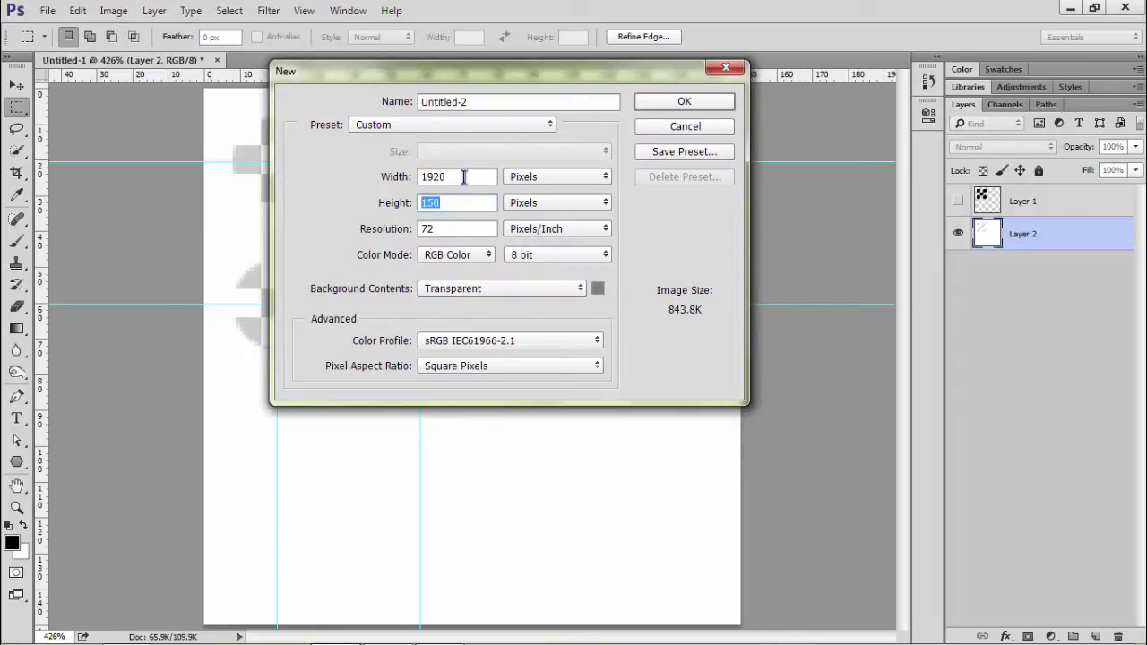
text(1080)
click(496, 102)
key(BackSpace)
text(Metel P)
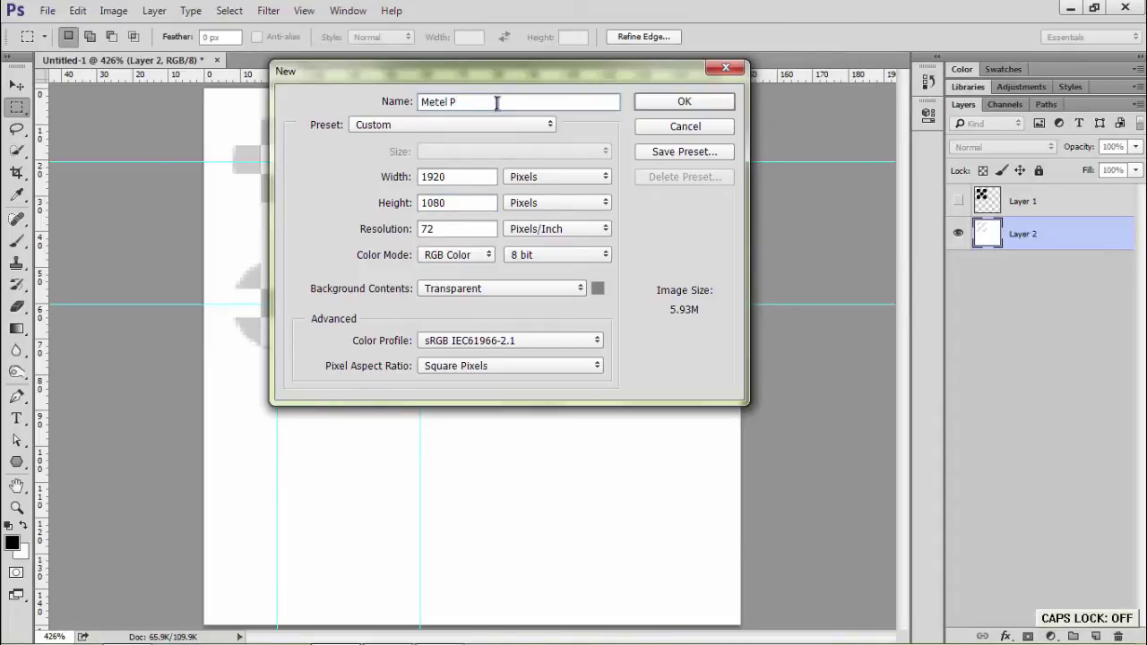
text(attern)
click(681, 102)
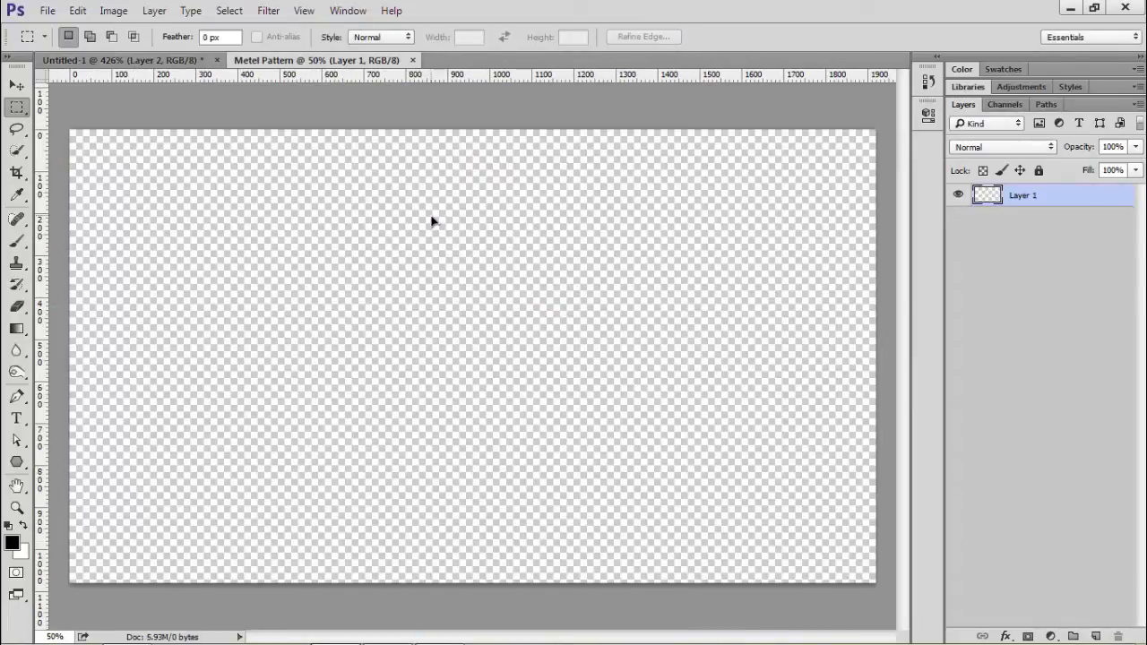
- Fit the canvas to the window and rename Layer 1 to 'BG'
key(ctrl+0)
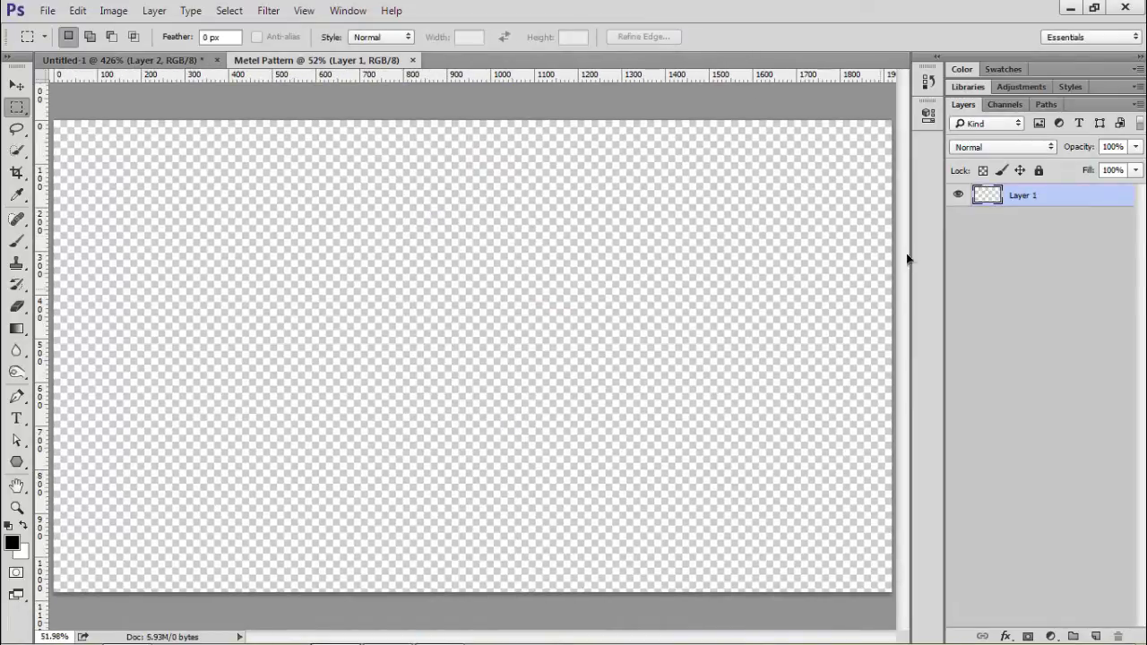
double_click(1024, 196)
key(Caps_Lock)
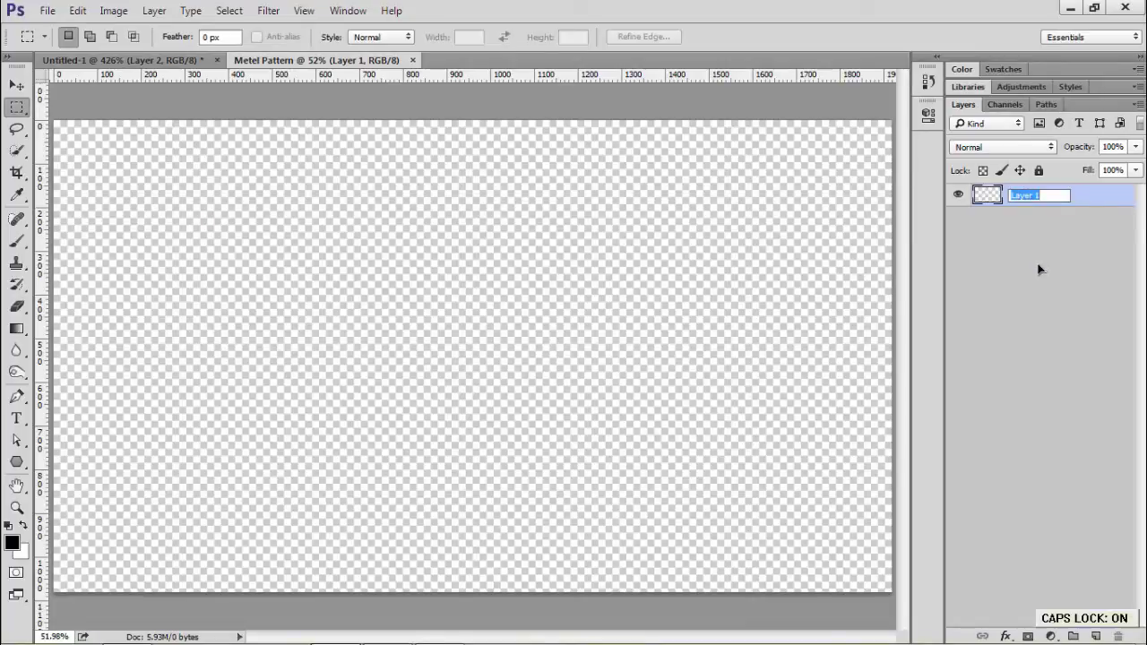
text(BG)
key(Caps_Lock)
key(Return)
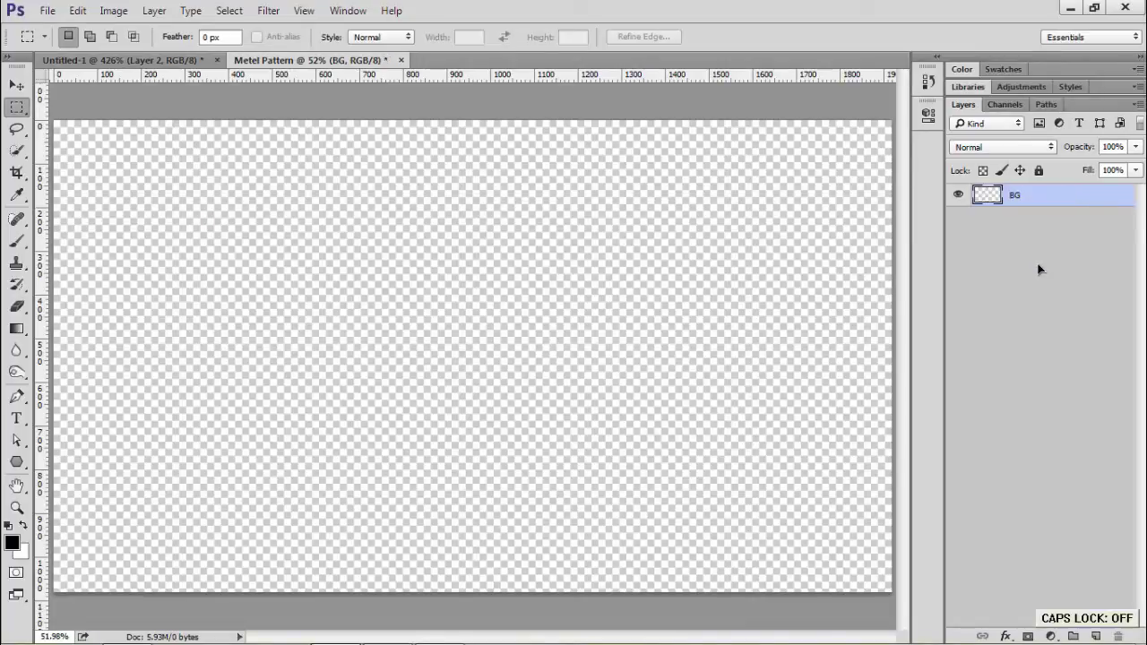
- Set the foreground colour to dark grey #404040
click(12, 542)
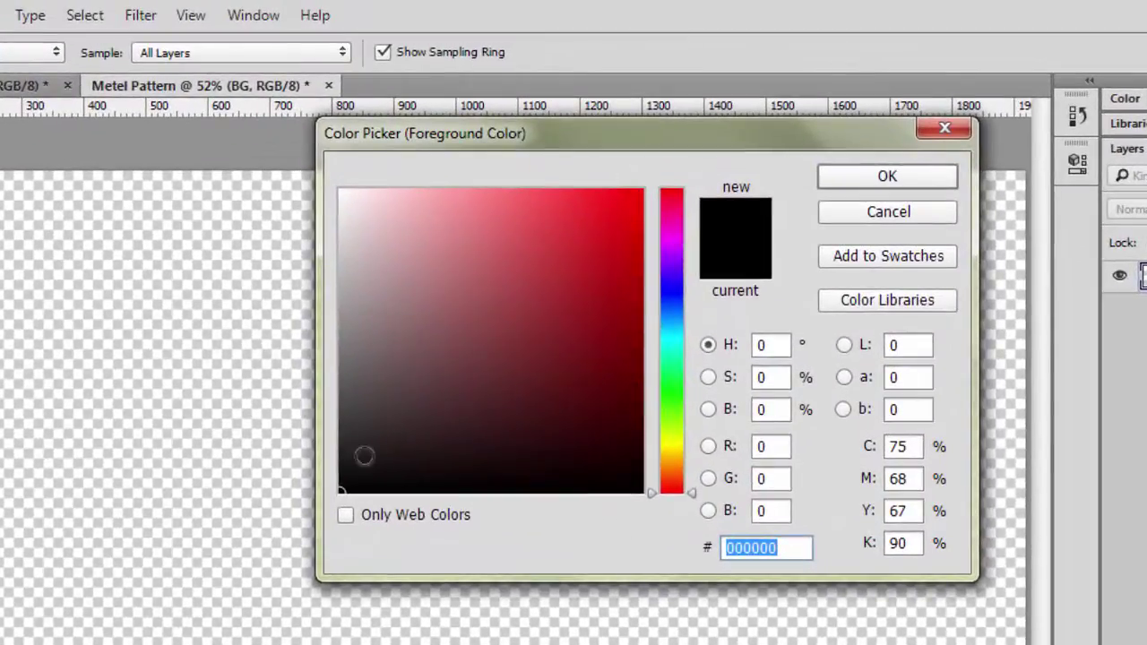
drag(349, 377, 260, 418)
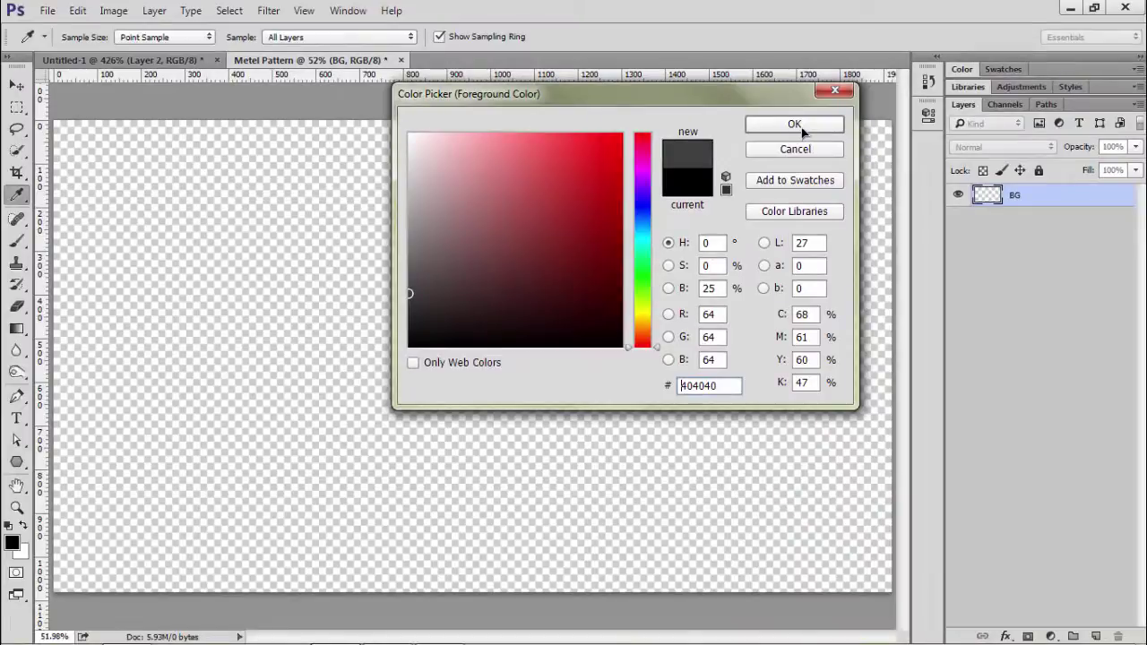
click(800, 130)
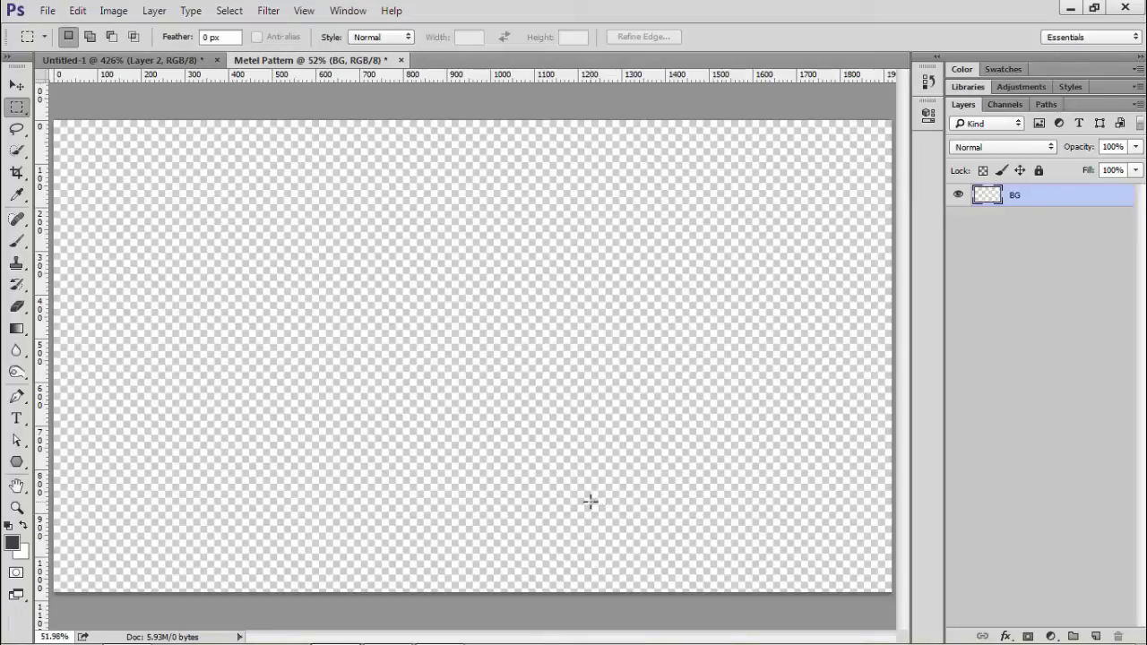
- Fill BG with the dark grey and add an empty layer above it named 'Pattern'
key(alt+BackSpace)
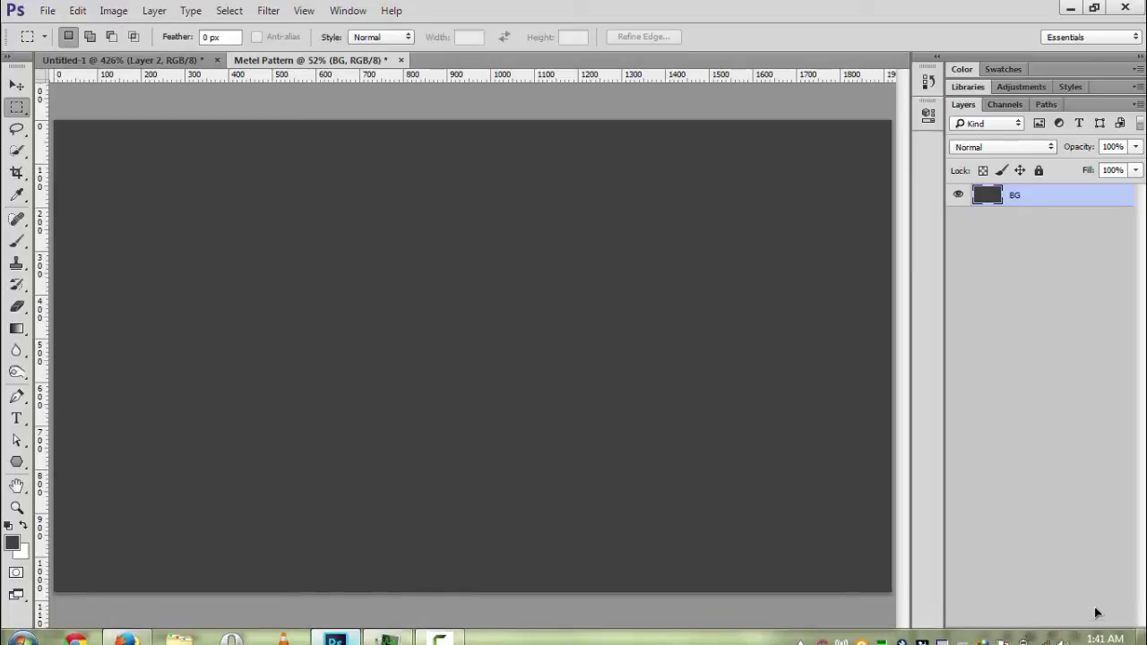
click(1095, 636)
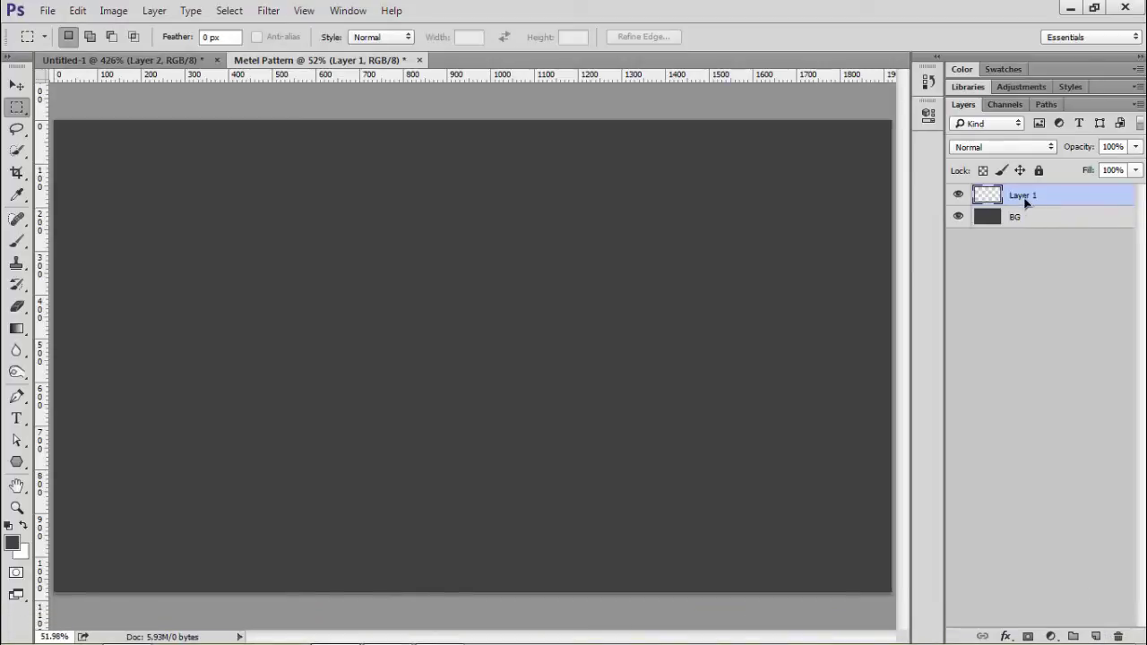
double_click(1027, 199)
key(Caps_Lock)
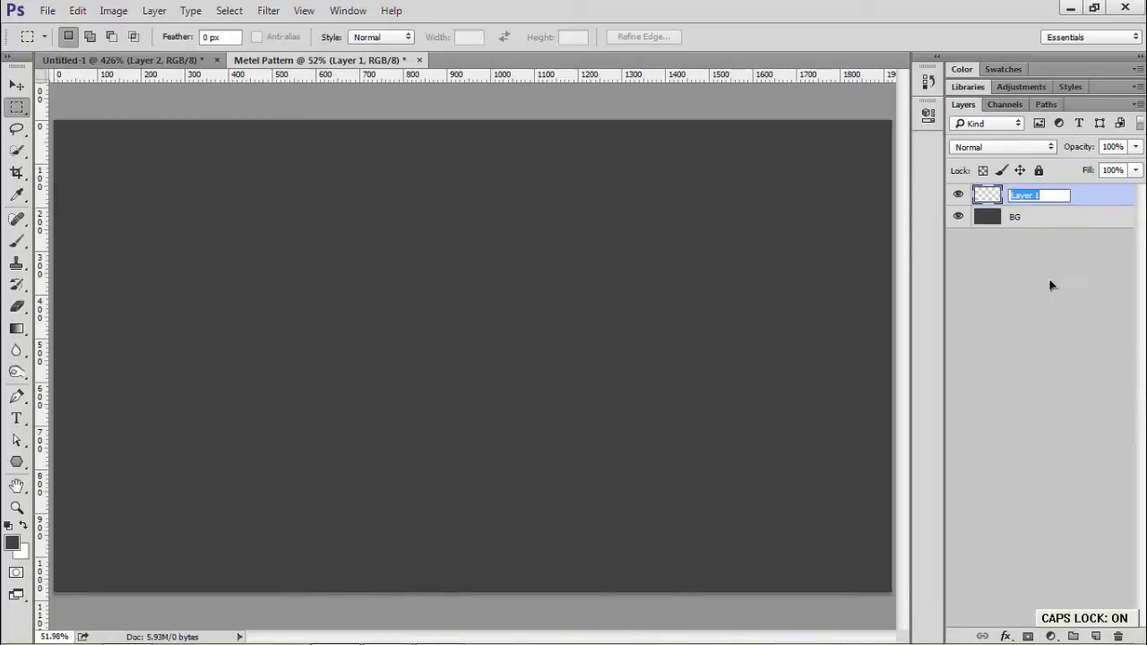
text(P)
key(Caps_Lock)
text(attern)
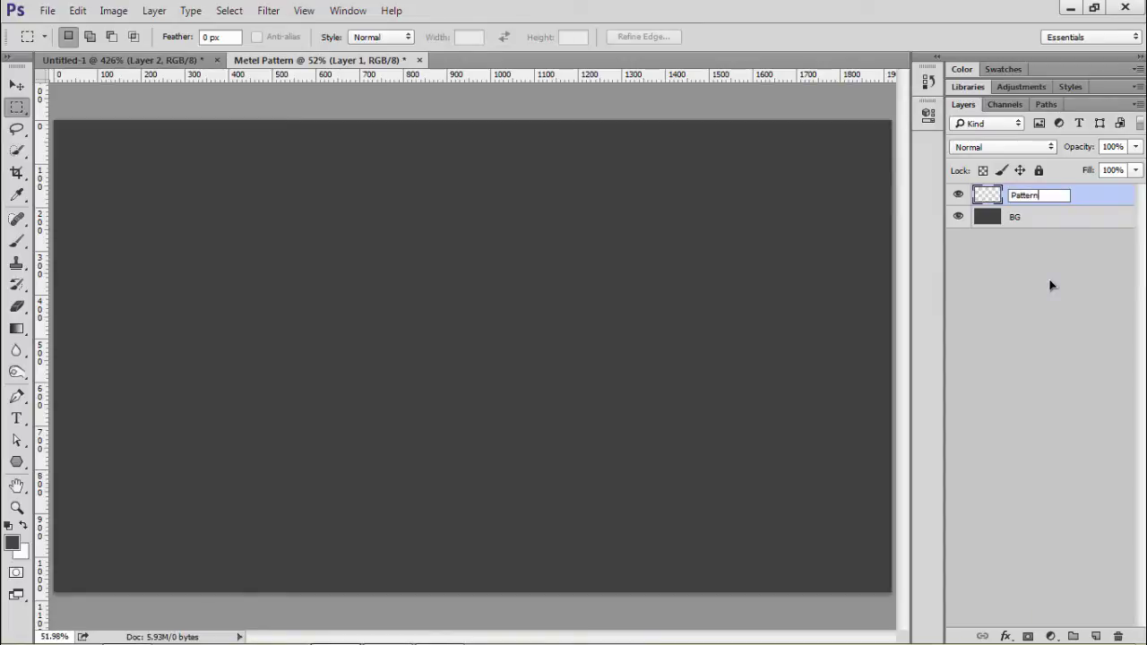
key(Return)
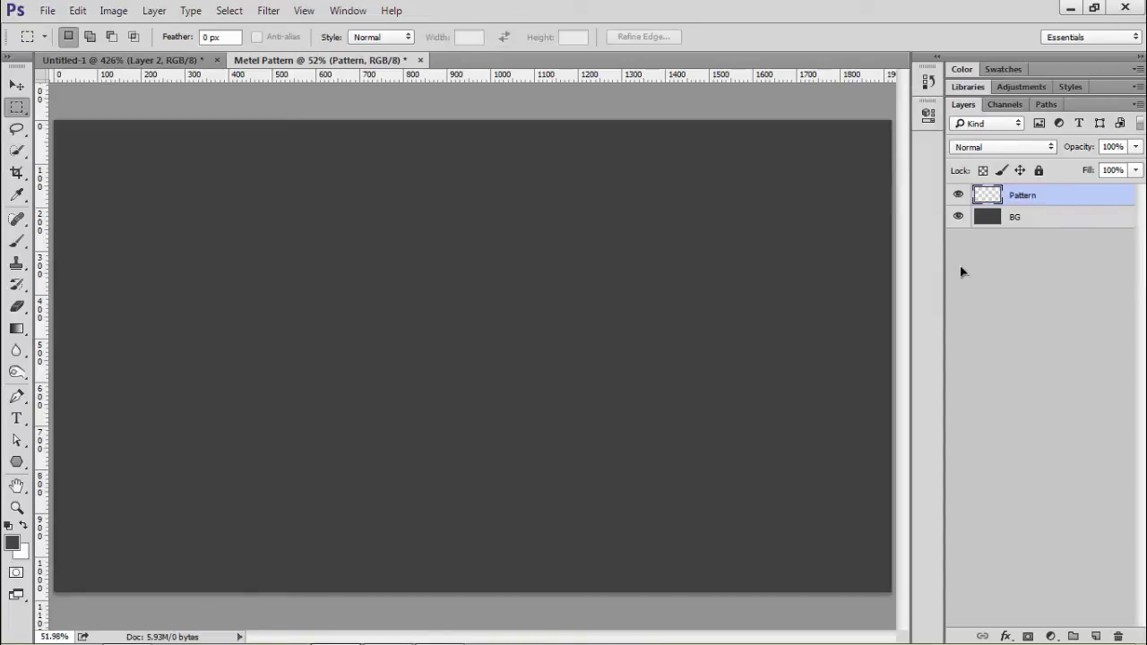
click(76, 12)
click(74, 14)
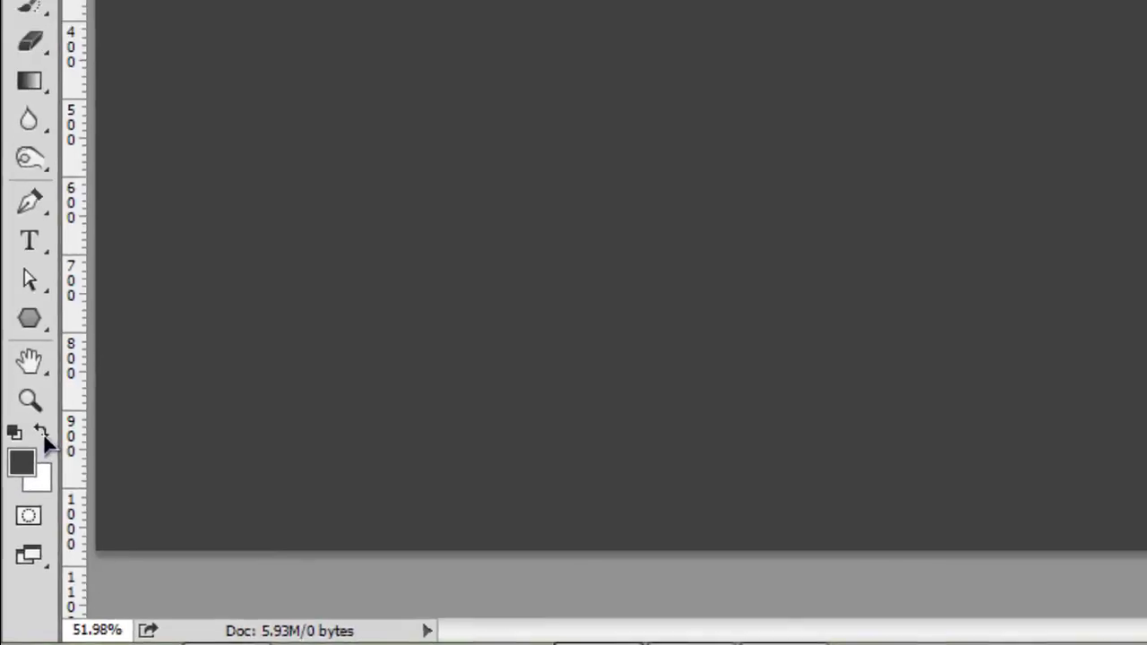
- Fill the Pattern layer with the saved Pattern 9 dot-hole pattern using Edit > Fill
click(48, 397)
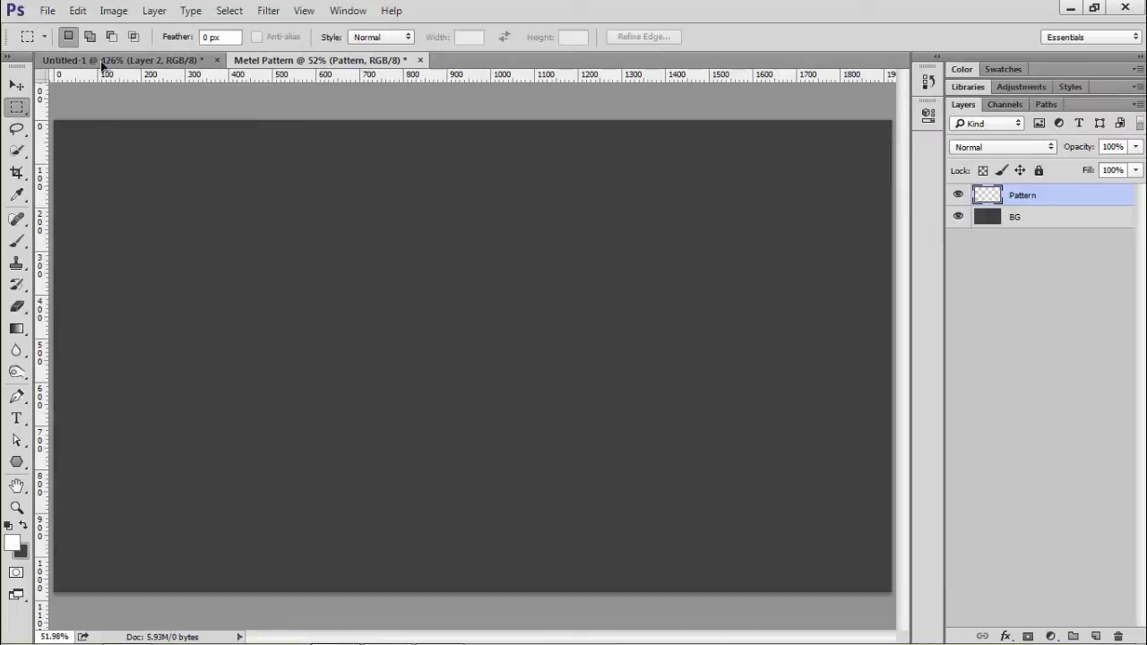
click(79, 11)
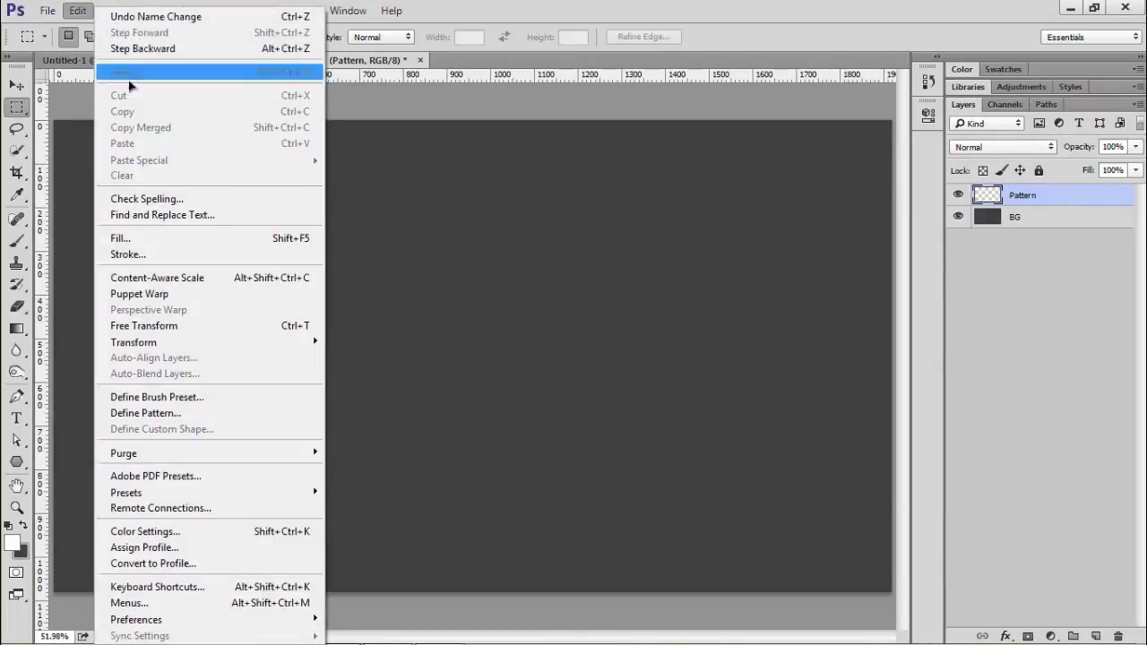
click(120, 238)
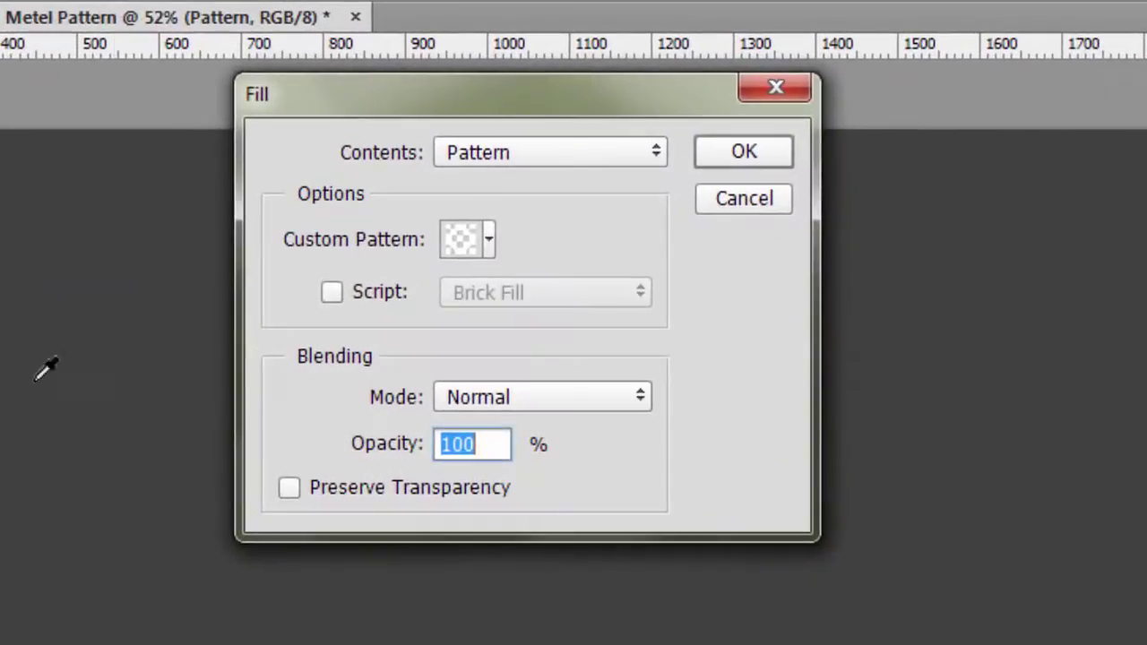
click(501, 157)
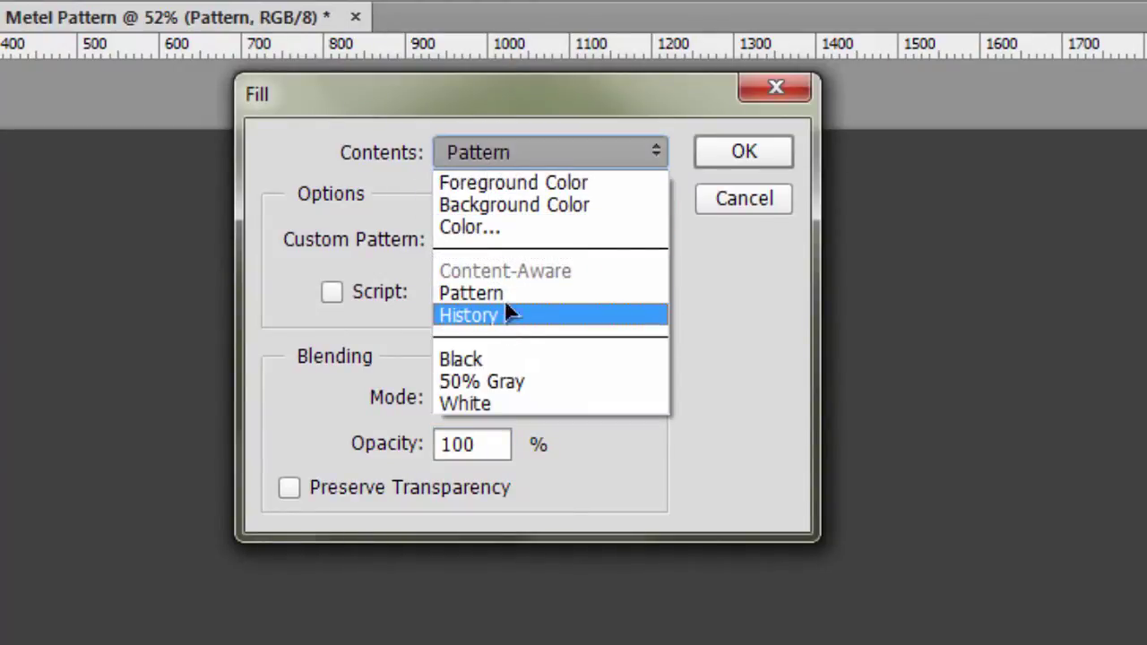
key(Escape)
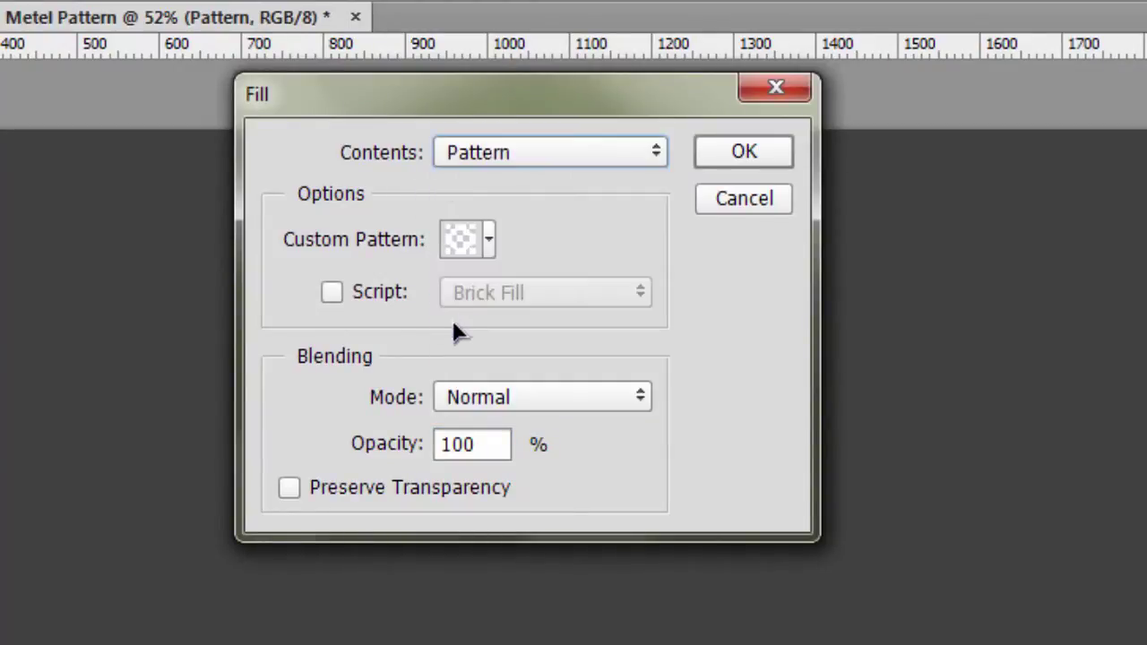
click(489, 240)
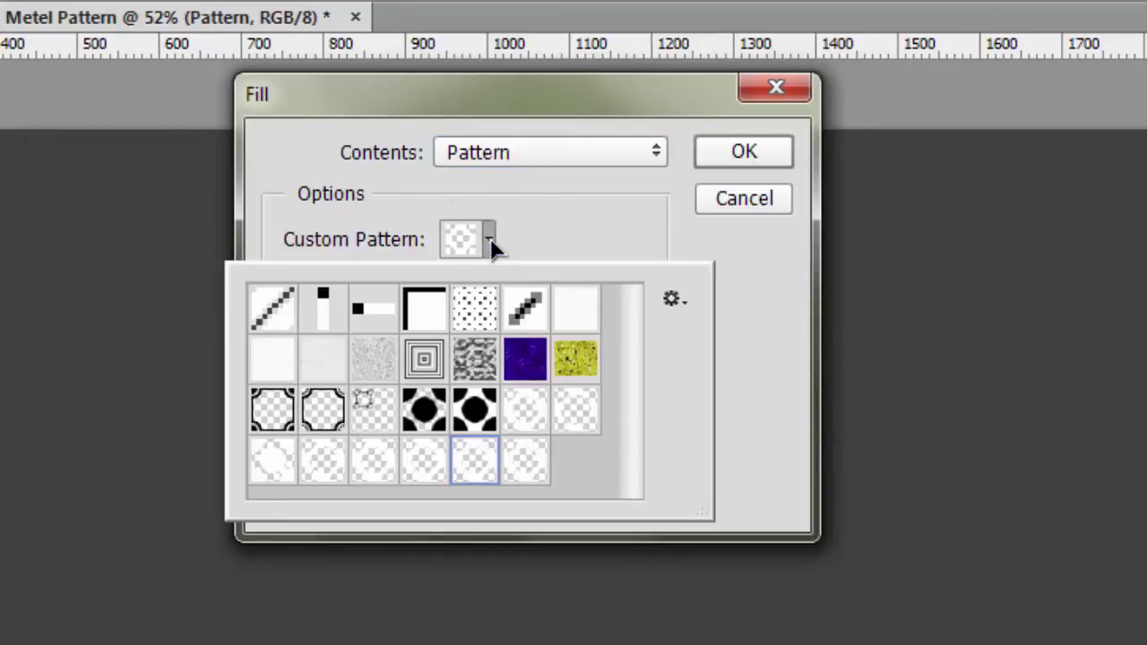
click(538, 462)
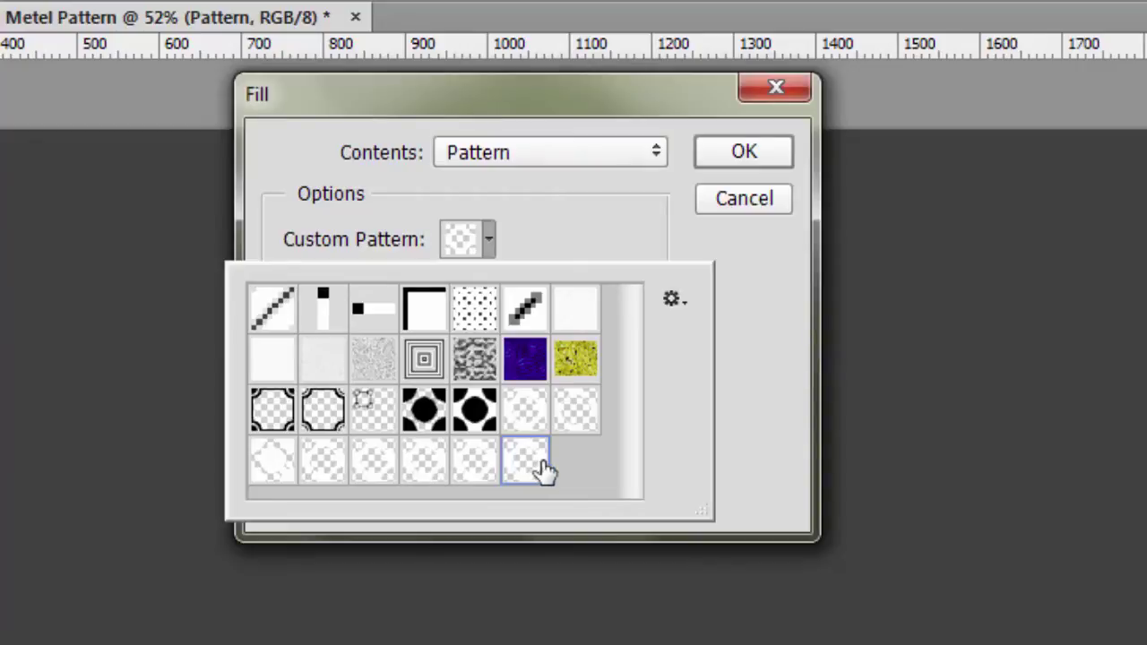
click(738, 134)
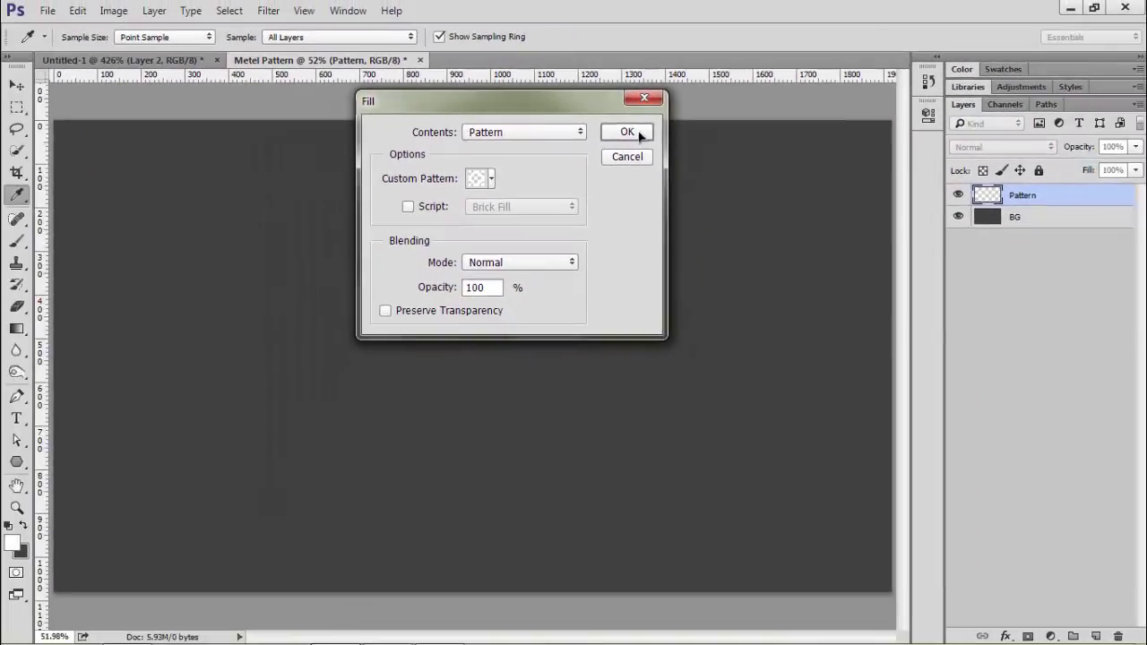
click(627, 133)
key(m)
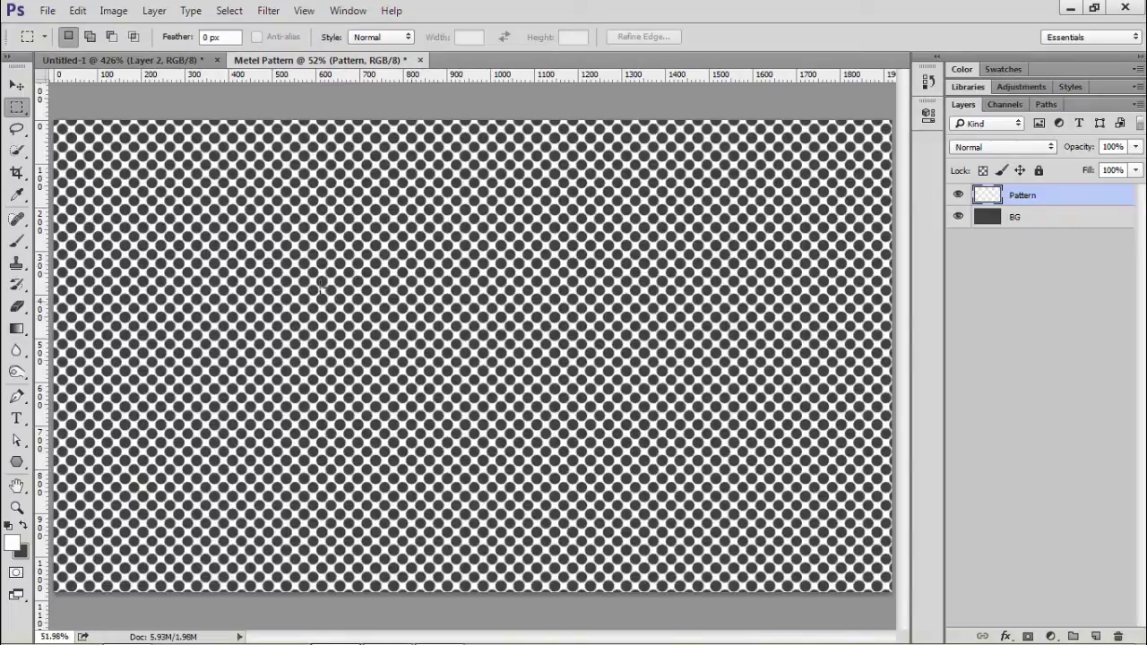
- Switch to the Move tool and minimize the Photoshop window
click(16, 84)
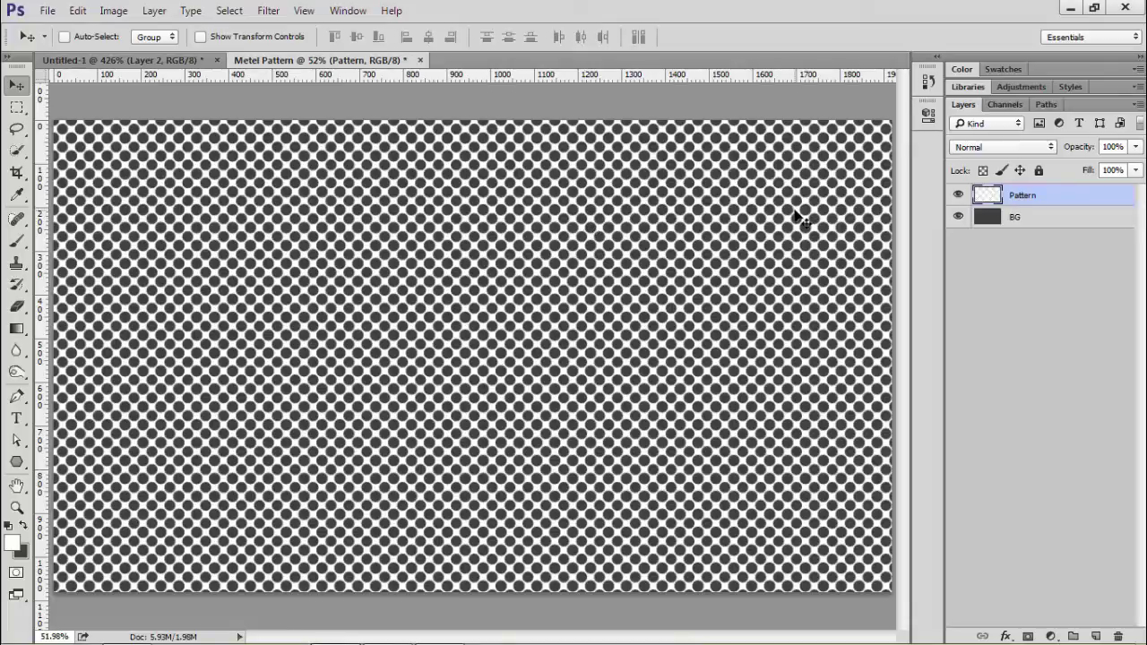
click(1070, 10)
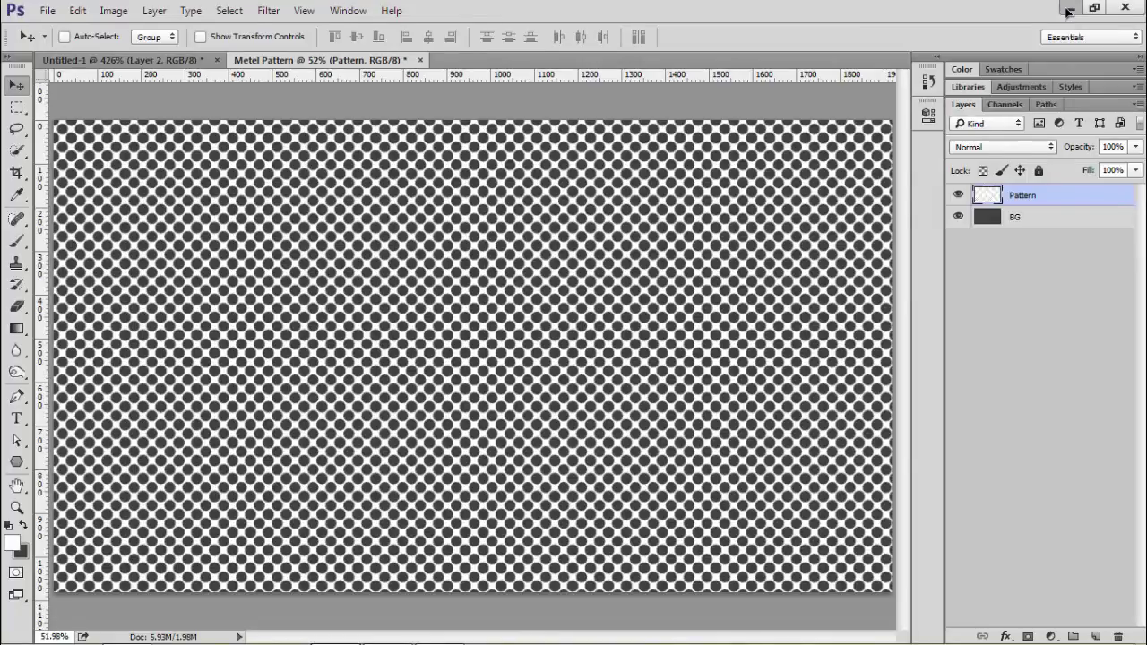
- Preview the brushed-metal Texture image in Photo Viewer, then open Texture.jpg in Photoshop
double_click(32, 18)
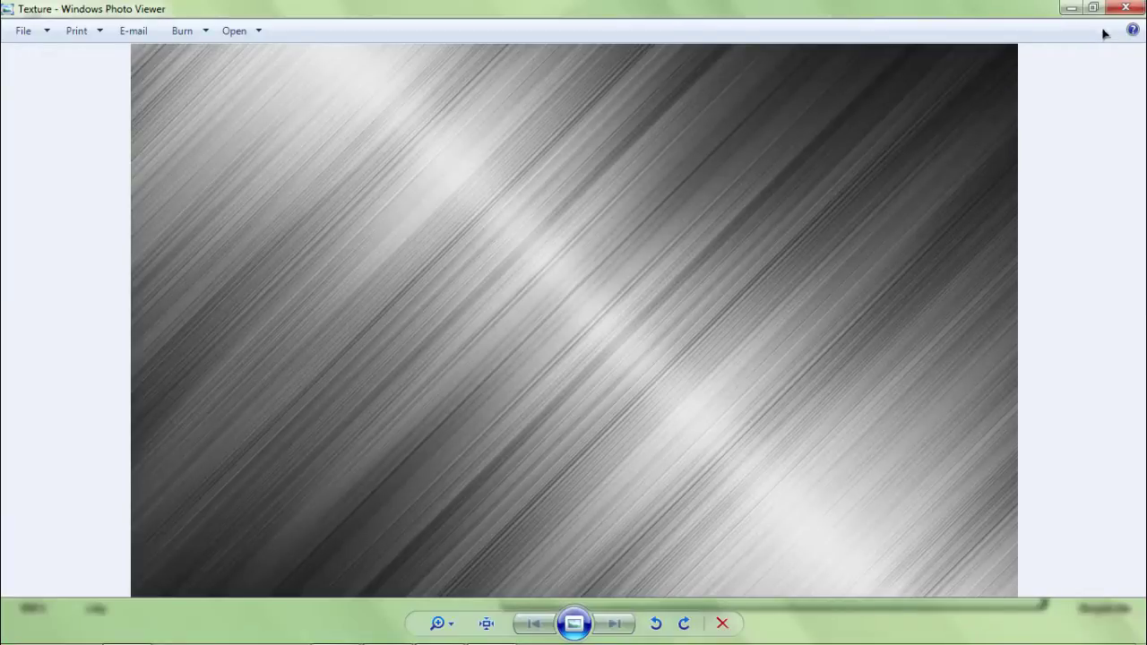
click(1125, 8)
drag(31, 20, 465, 63)
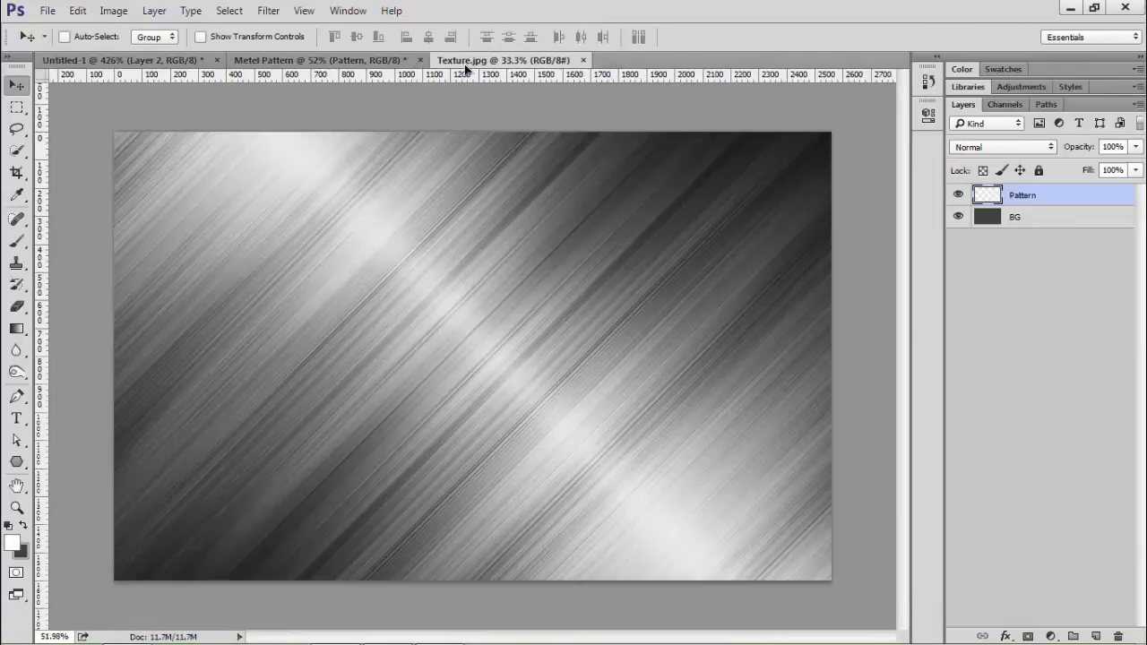
- Copy the brushed-metal texture into Metel Pattern as Layer 1, centre it horizontally, and begin Free Transform
drag(451, 174, 374, 266)
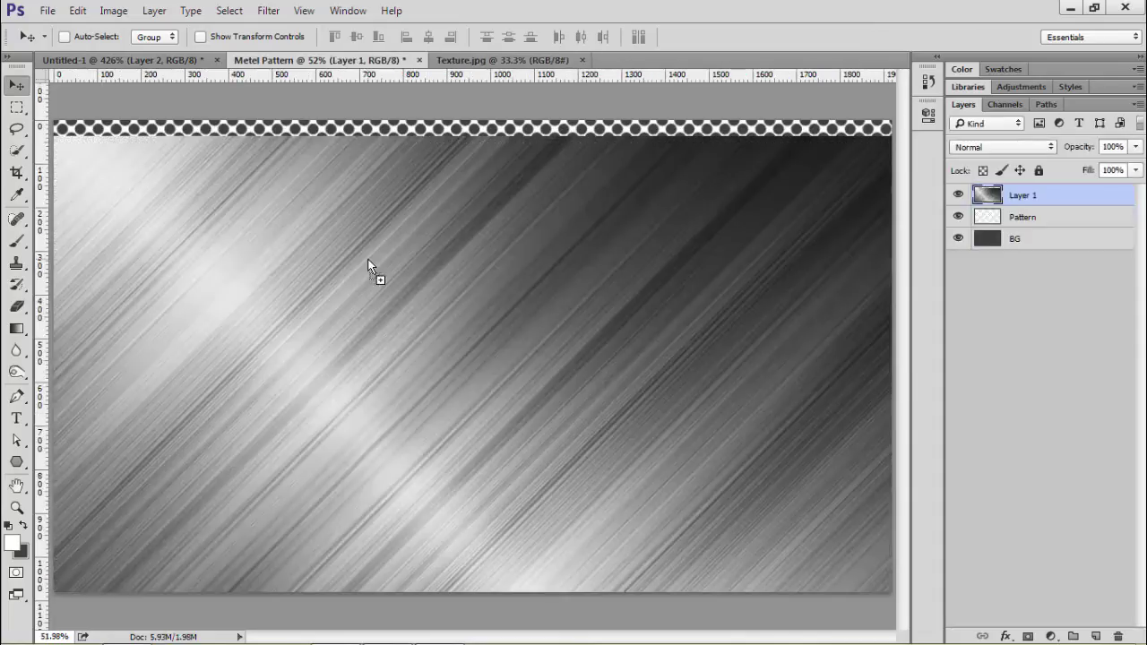
drag(385, 328, 381, 303)
scroll(438, 330, down, 4)
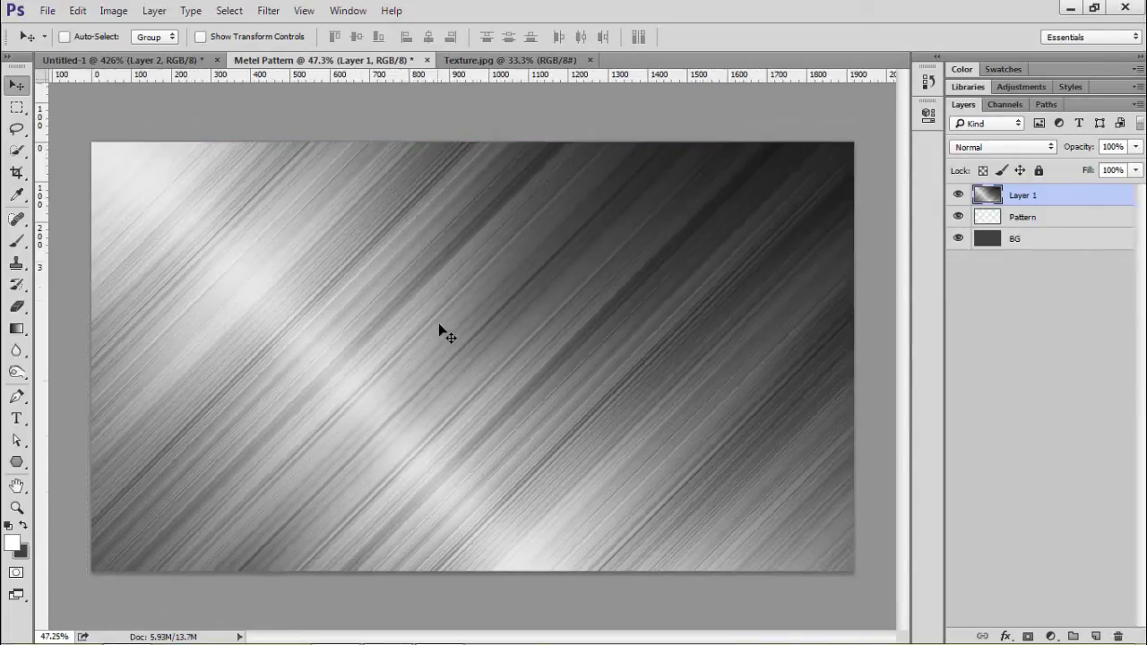
key(ctrl+a)
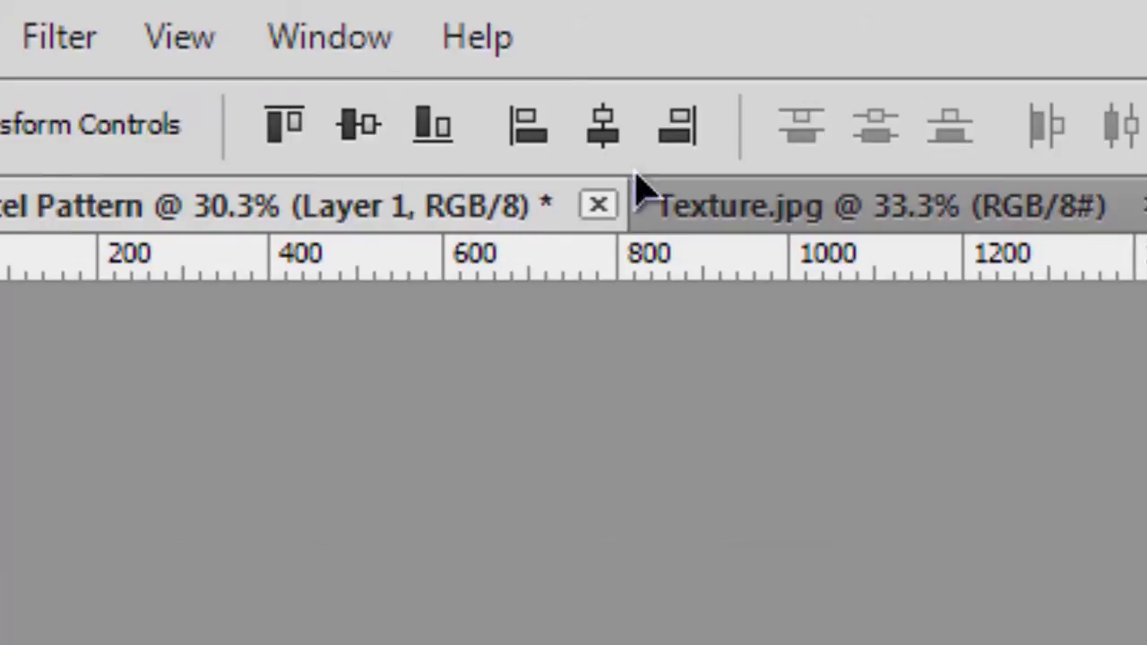
click(616, 140)
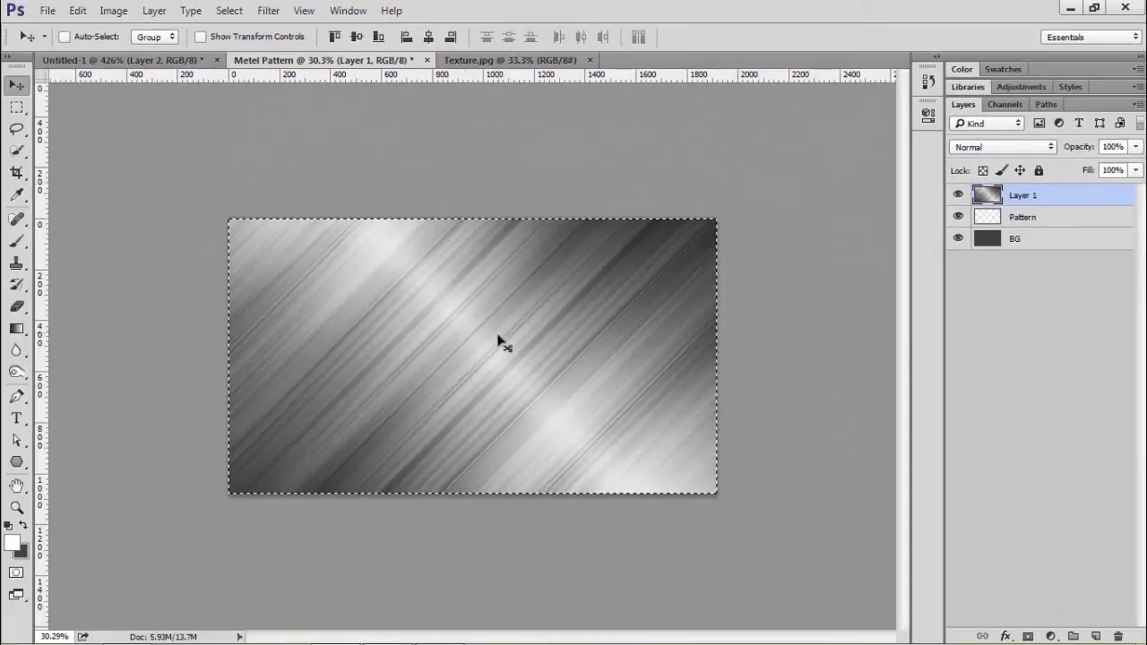
key(ctrl+d)
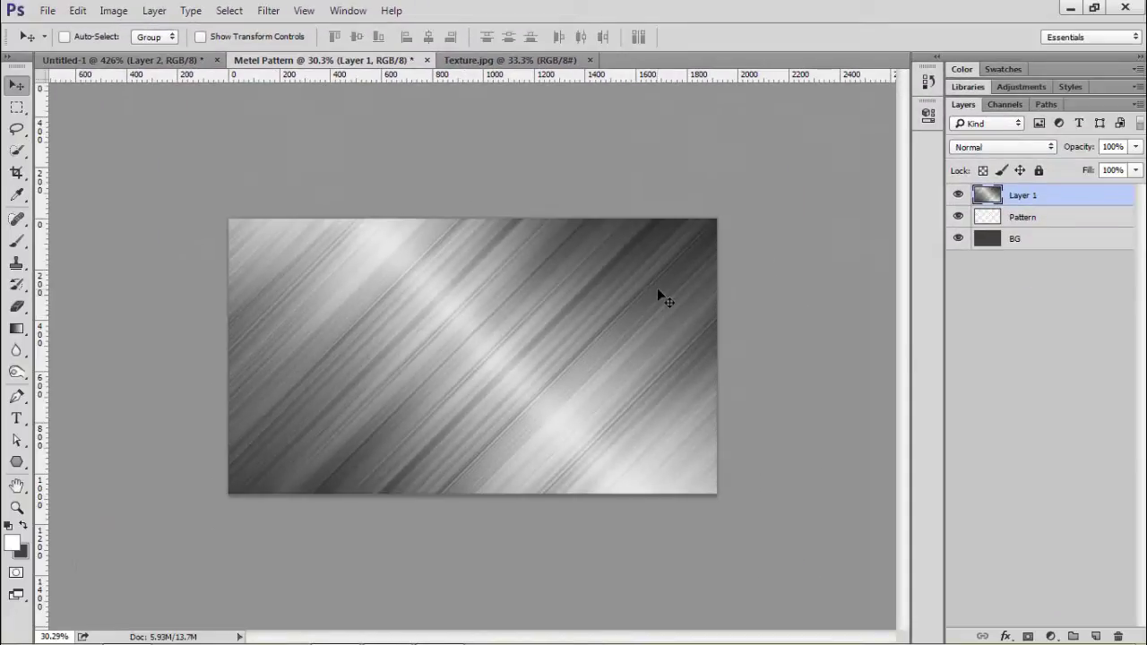
key(ctrl+t)
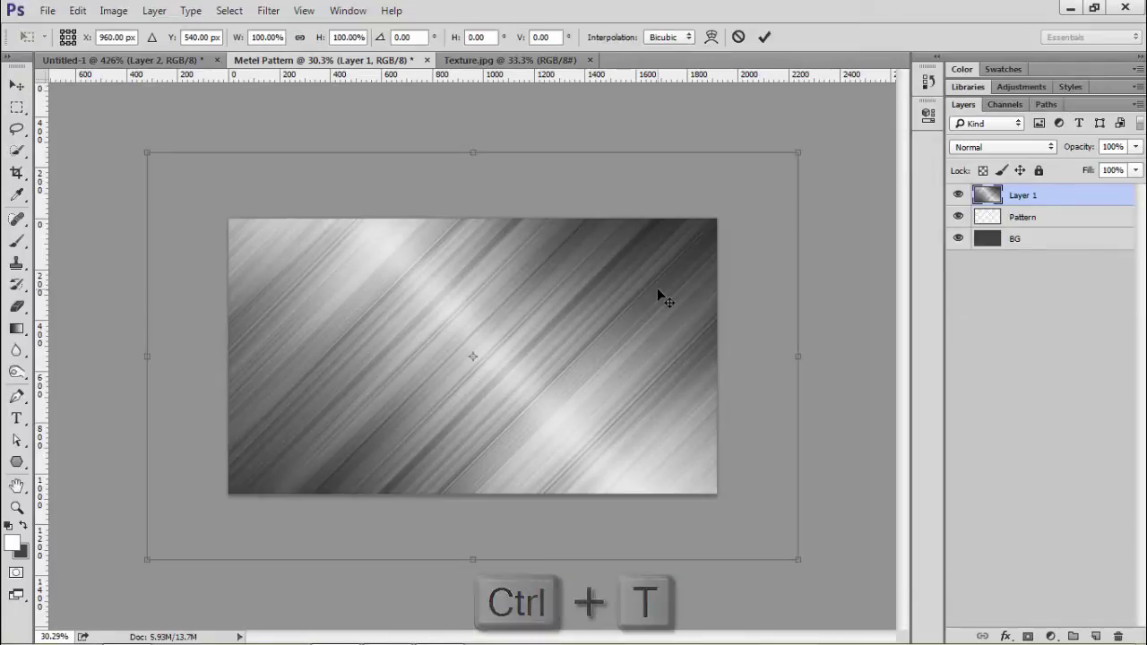
- Rotate the texture 45° so streaks run horizontally and scale it to about 134% around its centre
scroll(657, 288, down, 2)
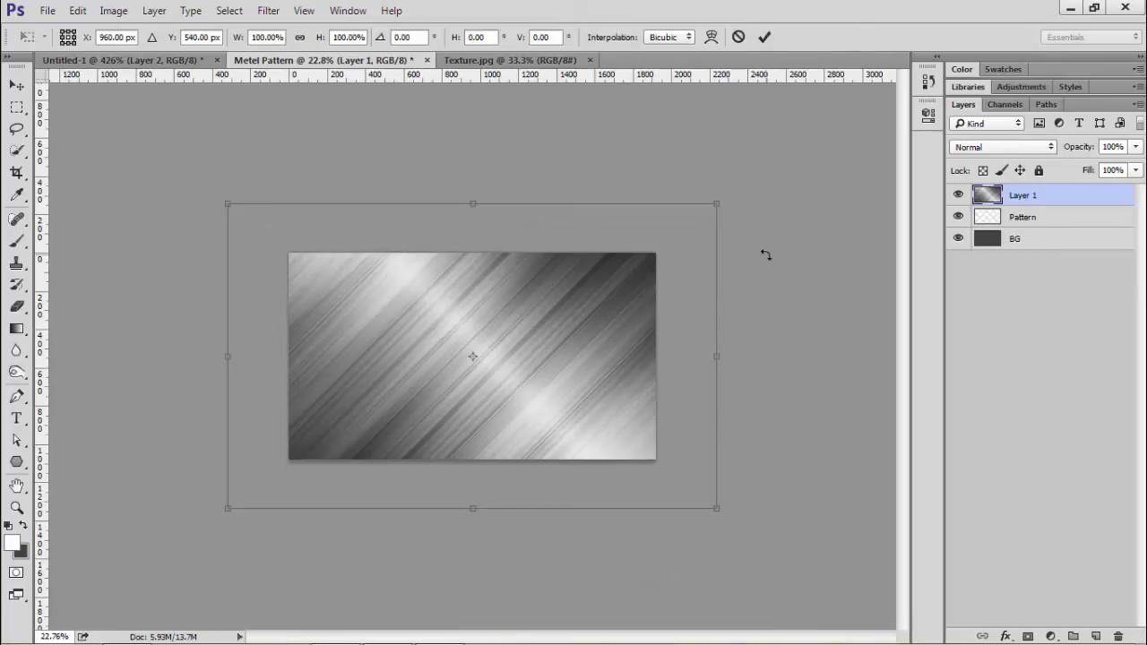
drag(758, 484, 580, 589)
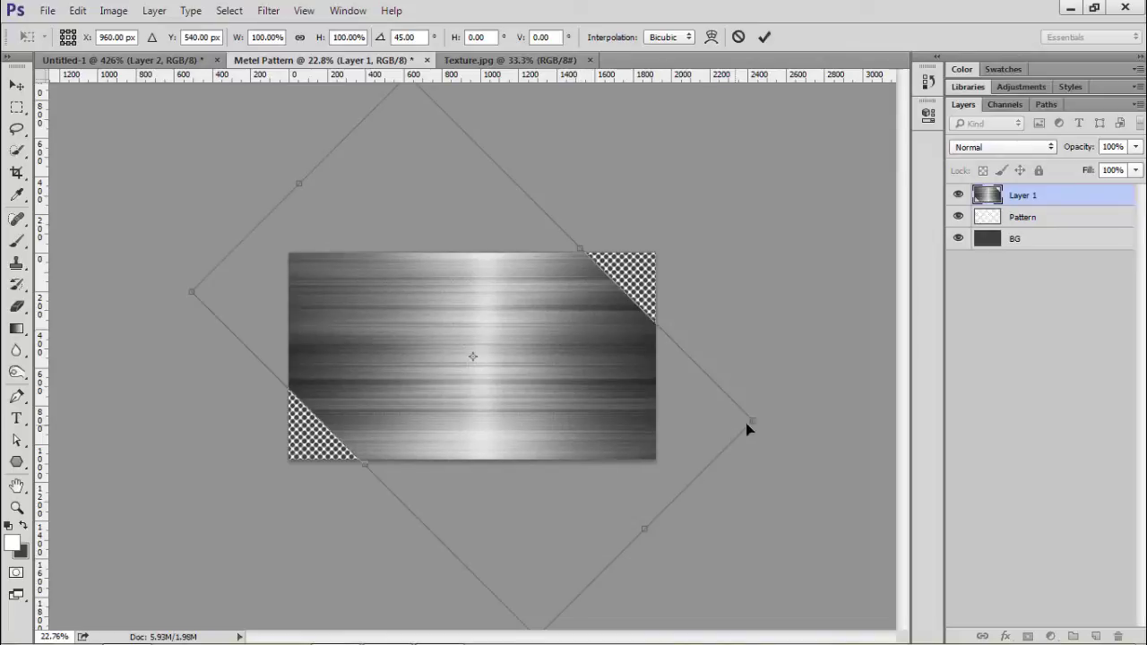
key(shift+alt)
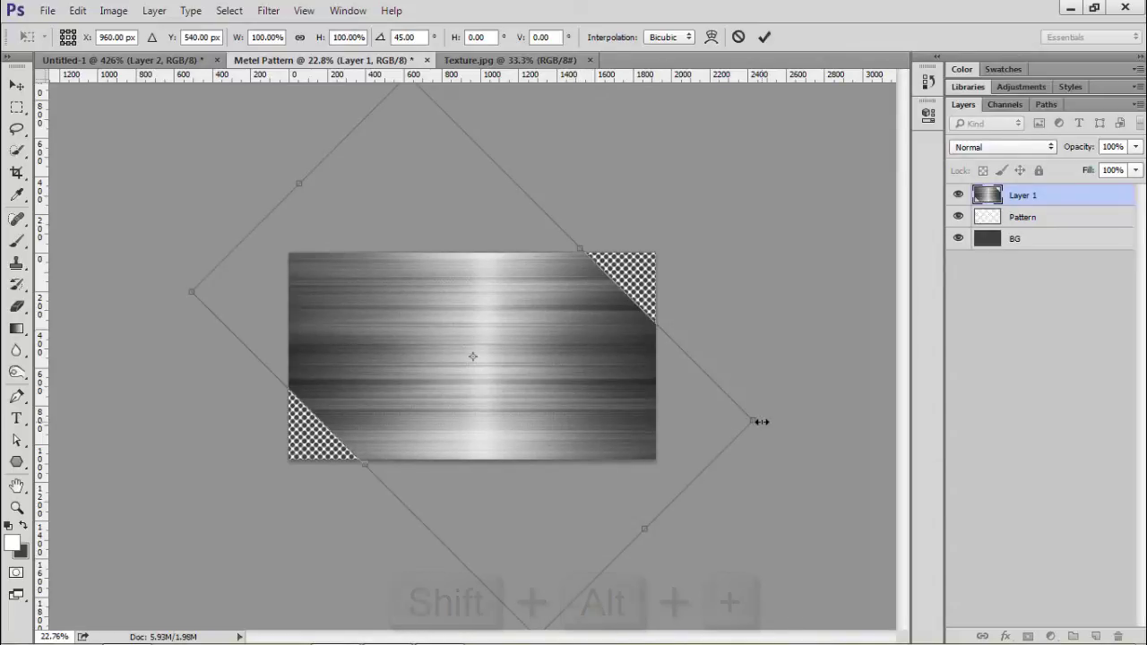
drag(759, 421, 857, 417)
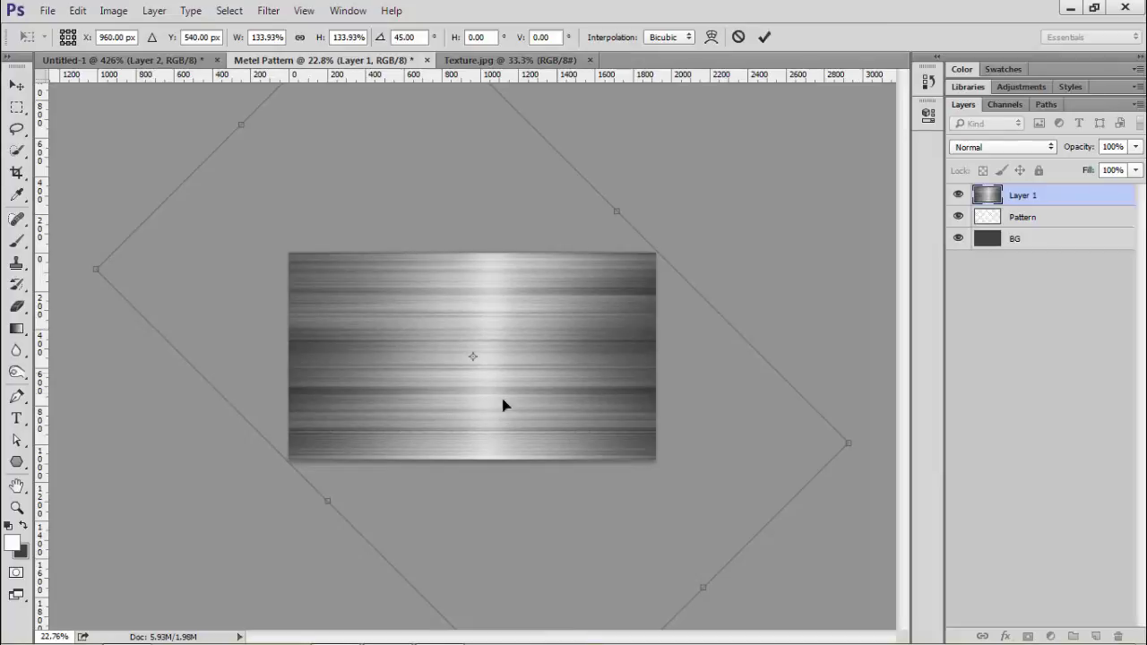
click(765, 38)
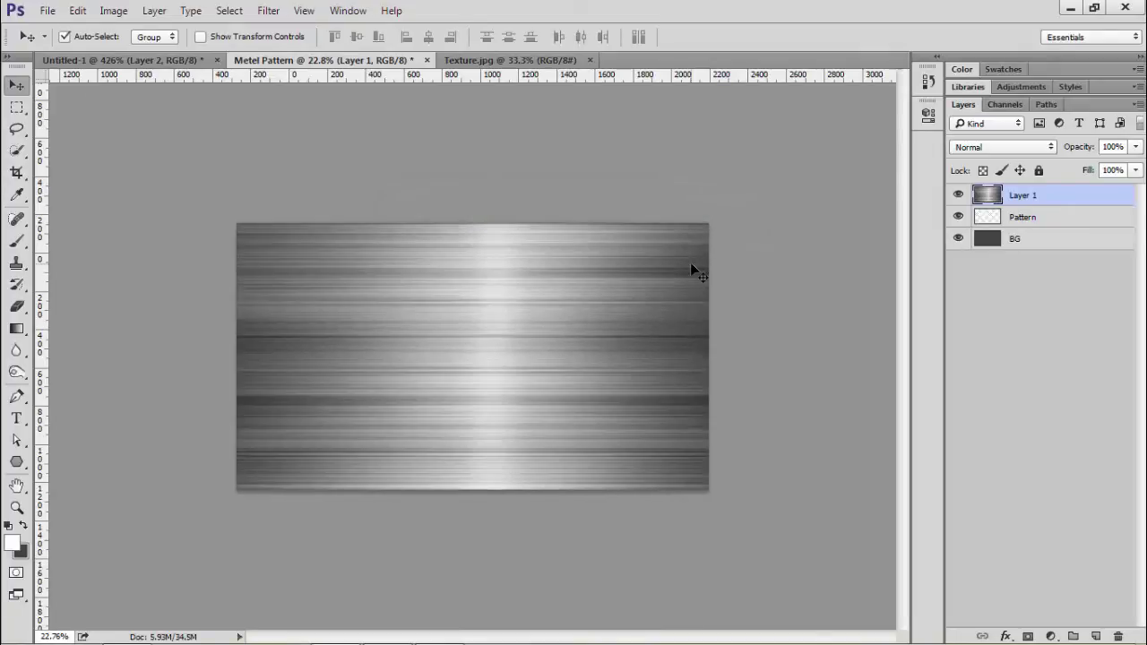
key(ctrl+0)
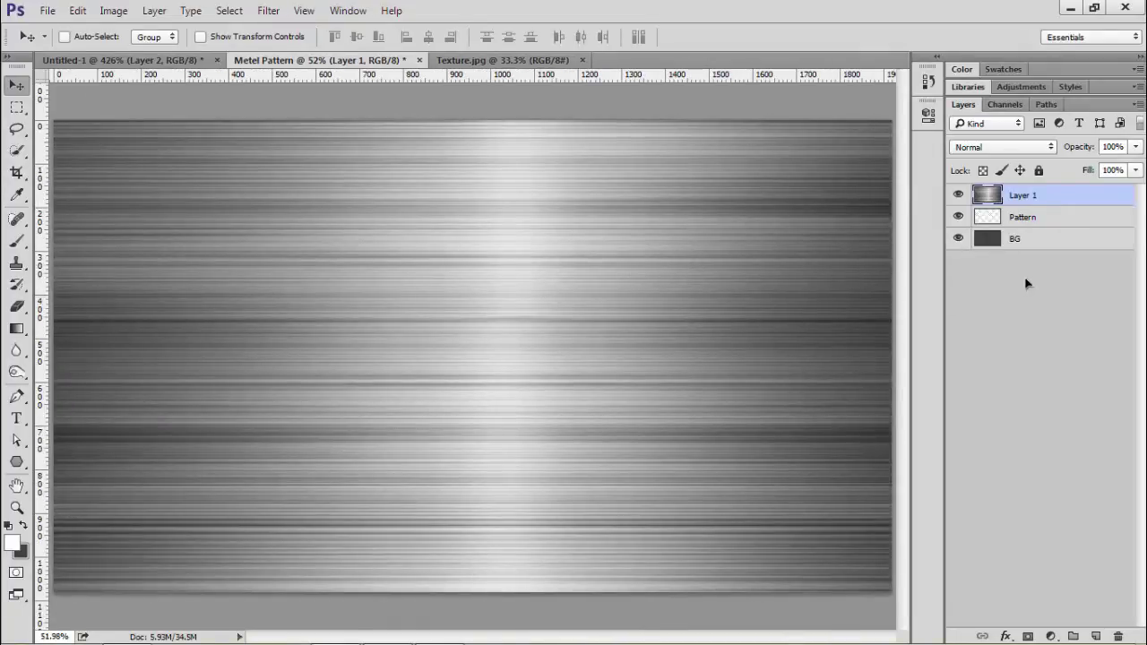
- Cut the texture to the Pattern layer's dot shape into Layer 2 and delete Layer 1
ctrl+click(989, 219)
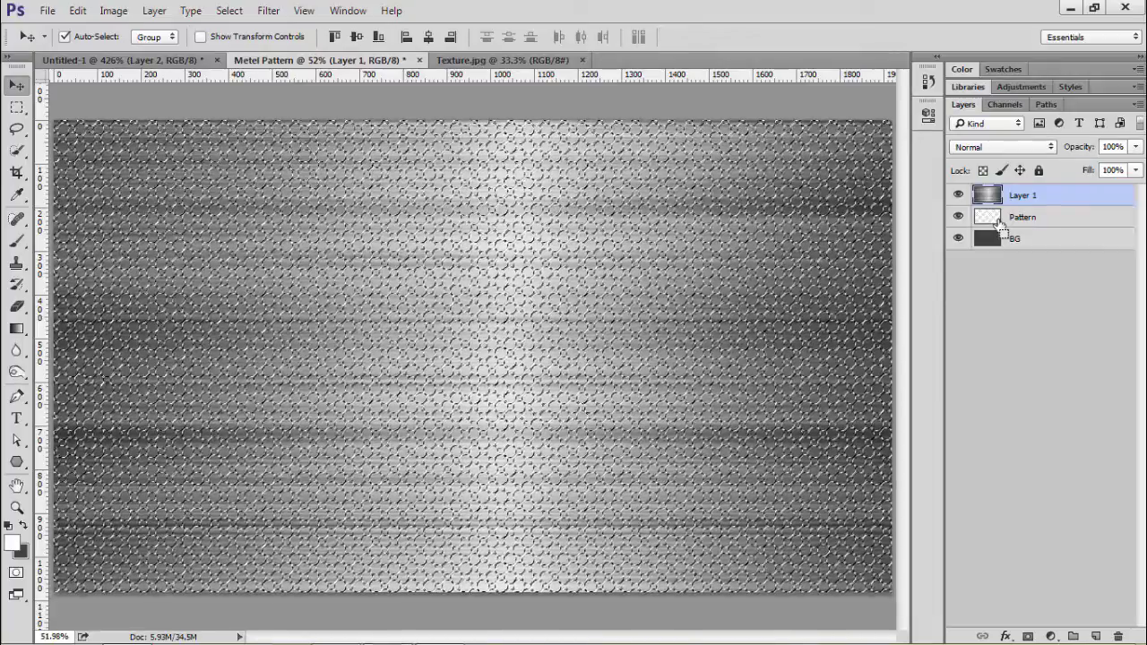
click(65, 37)
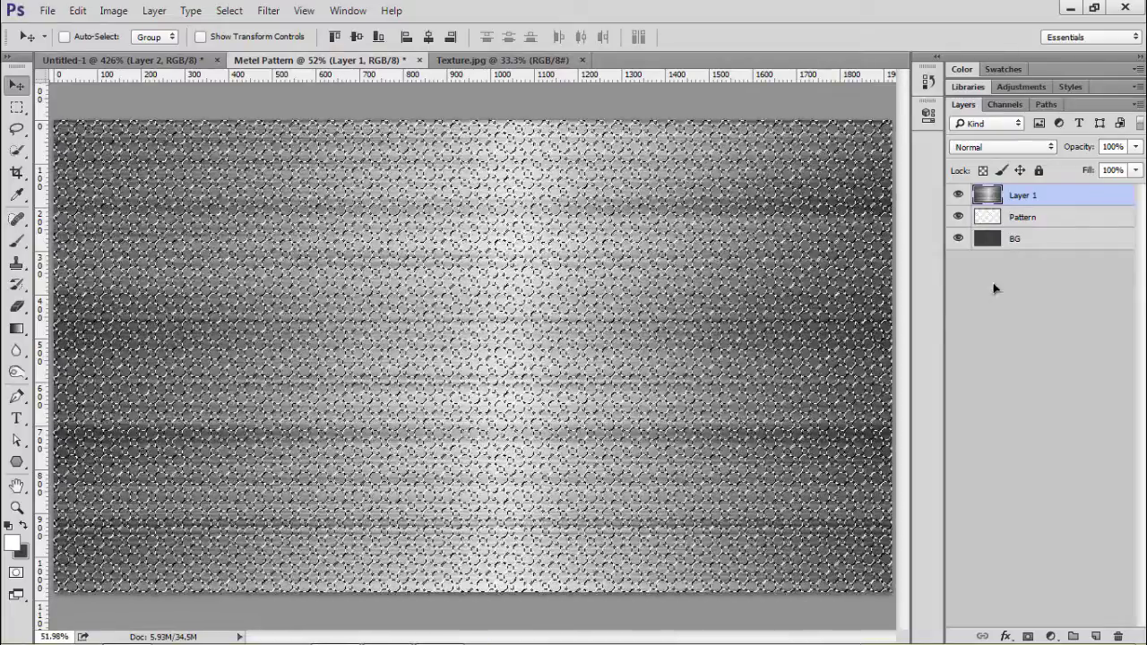
key(ctrl+shift+j)
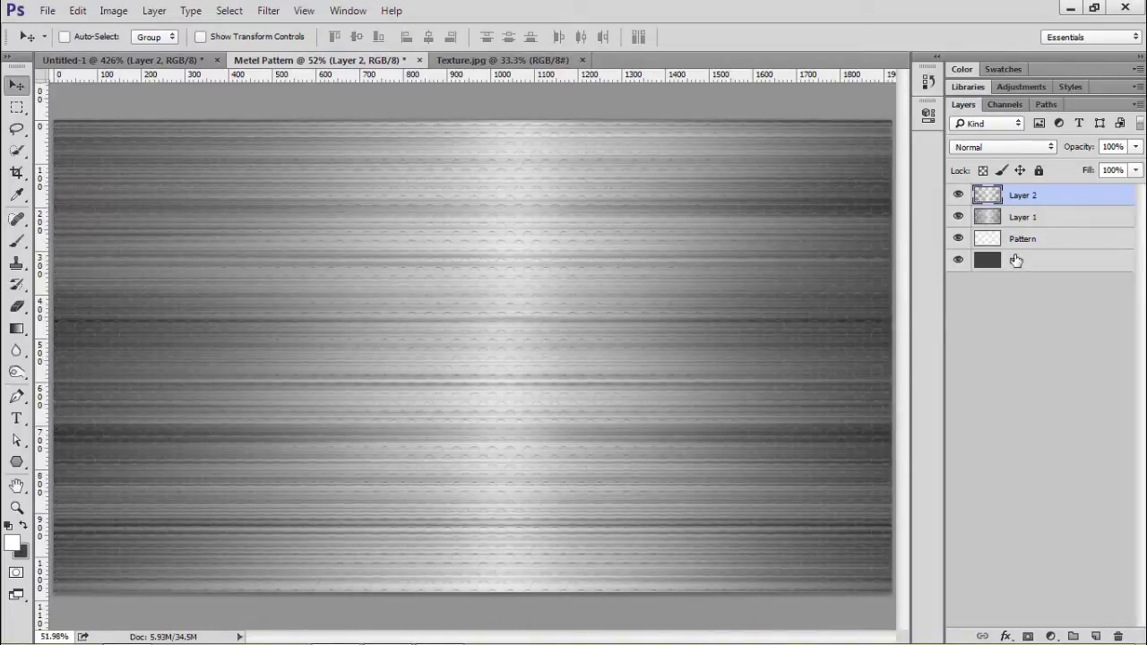
click(1021, 224)
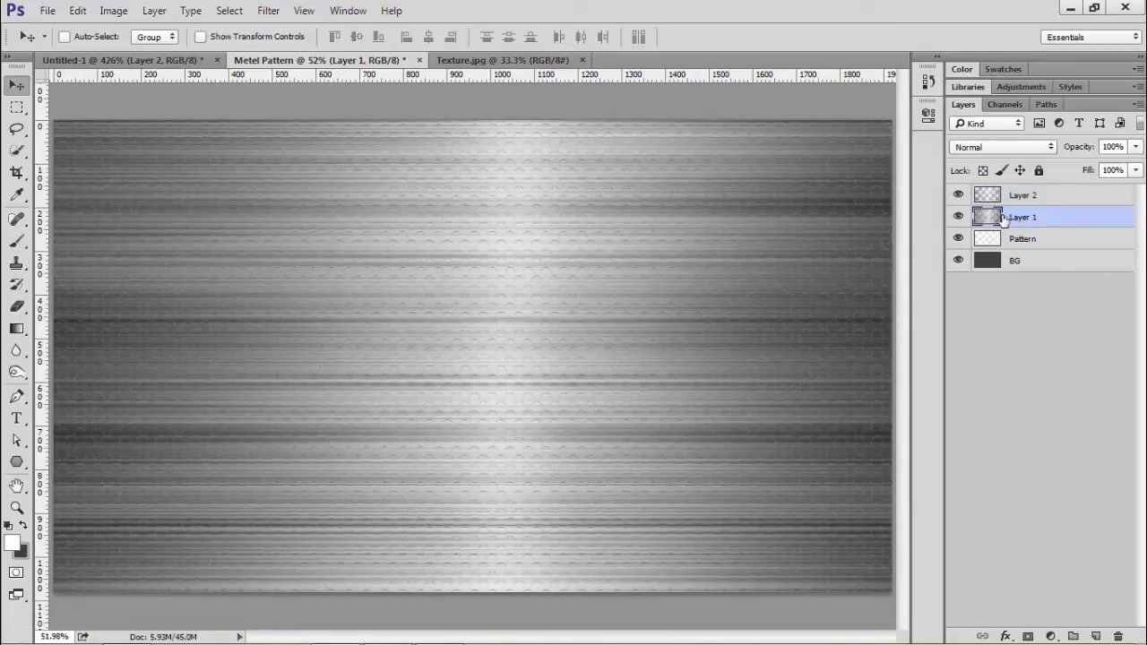
drag(1059, 222, 1116, 637)
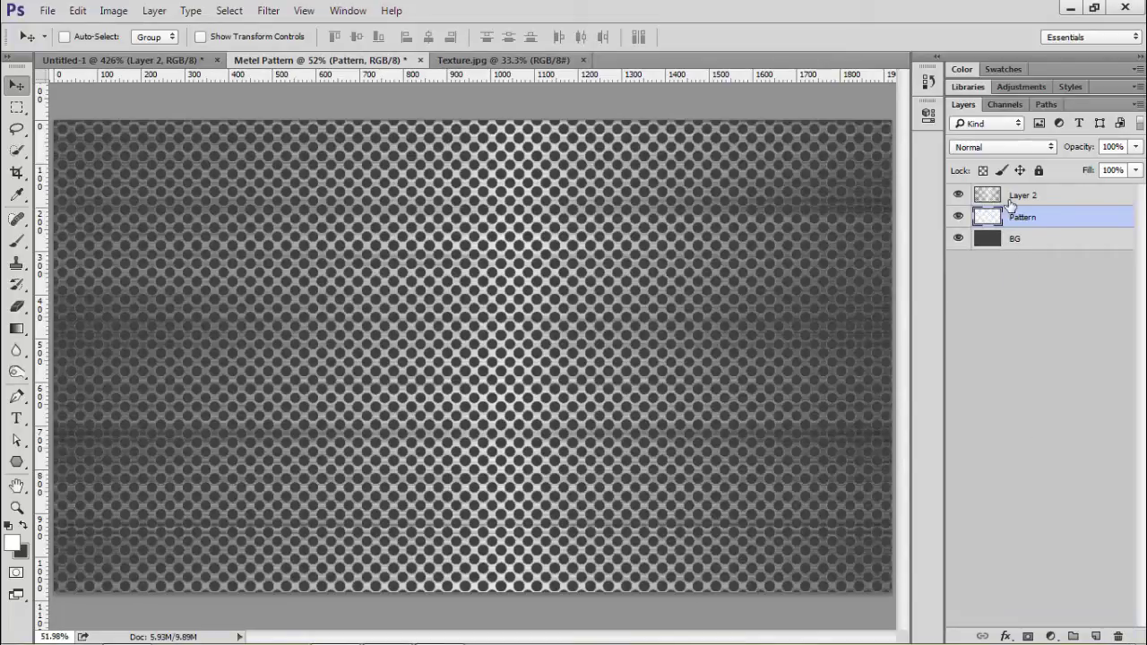
click(1019, 201)
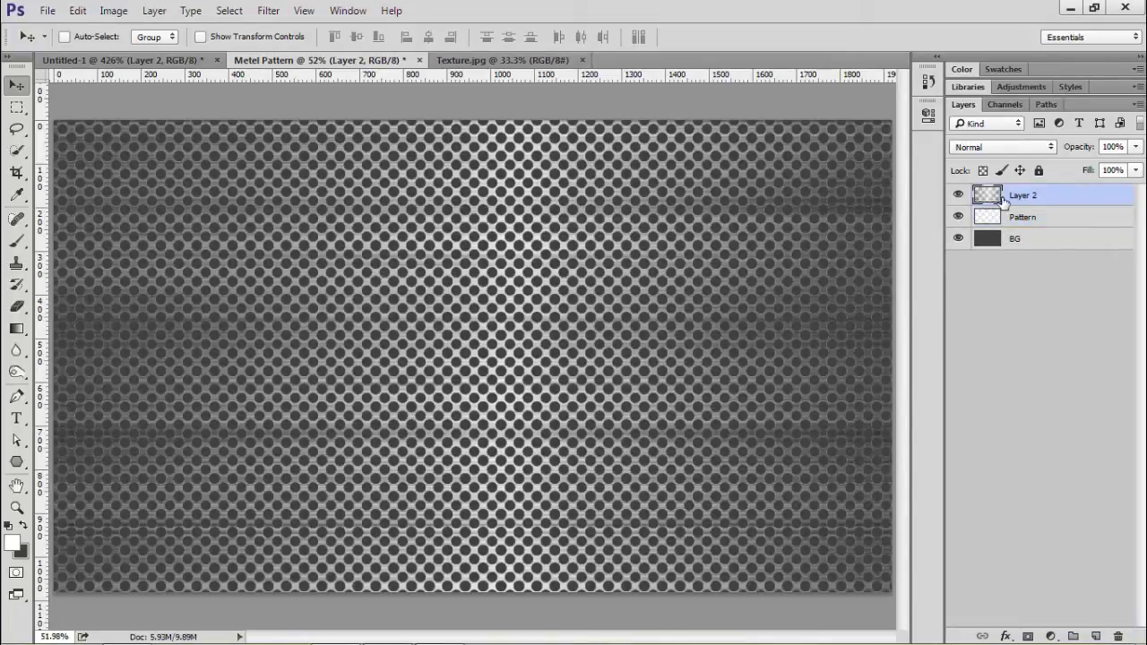
- Set Layer 2's blend mode to Linear Burn
click(988, 148)
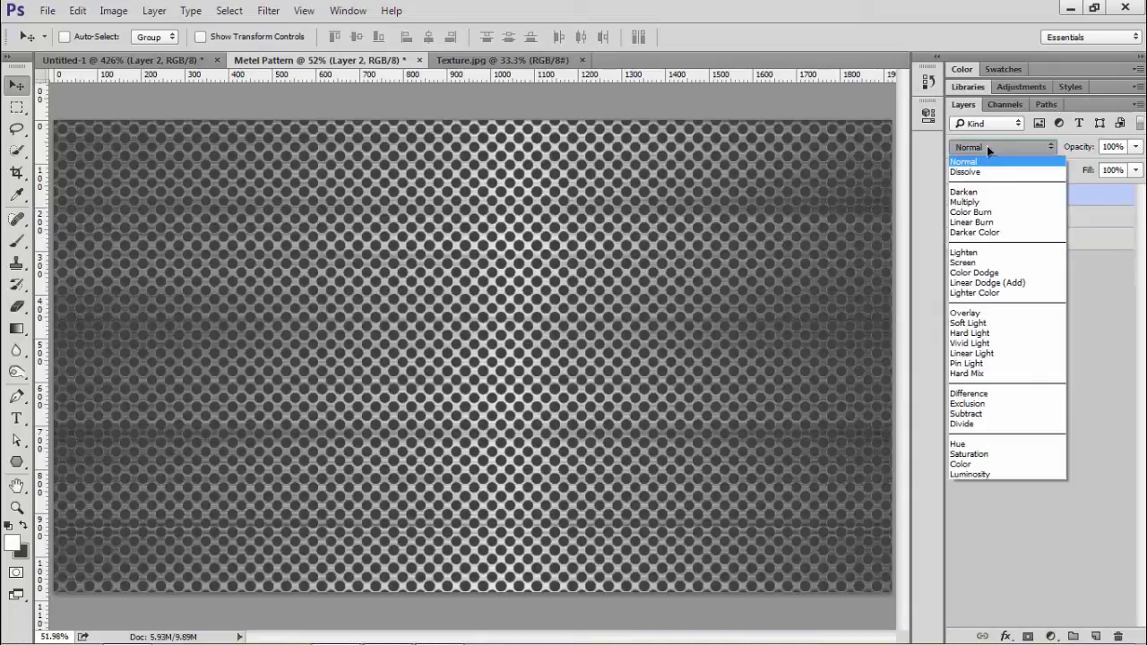
click(993, 222)
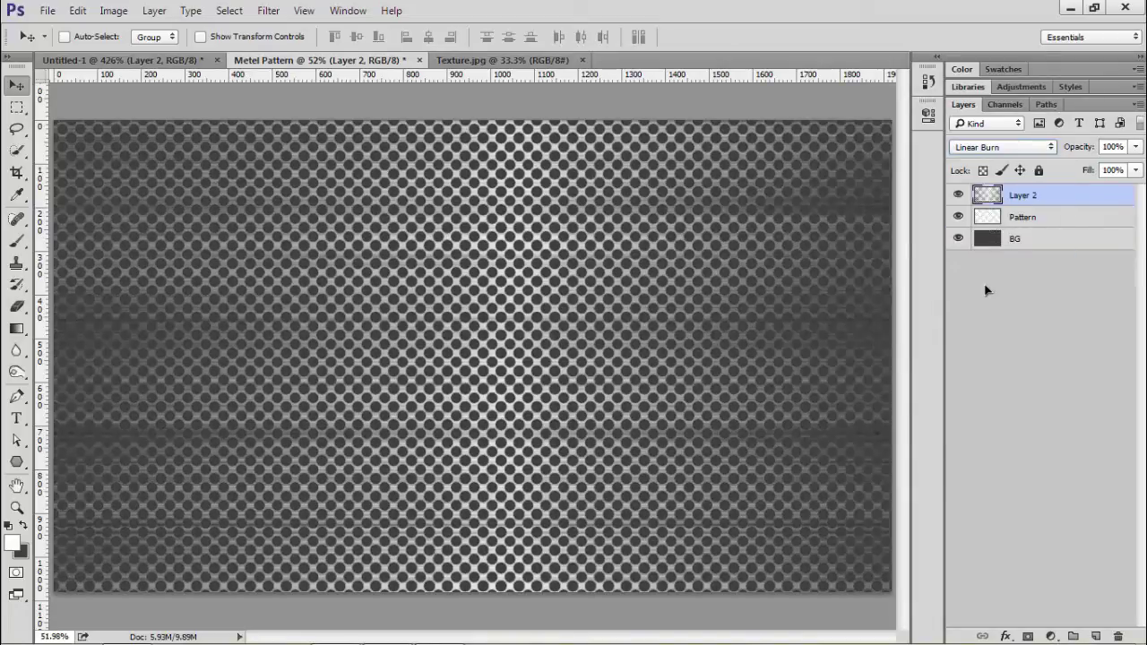
click(1036, 301)
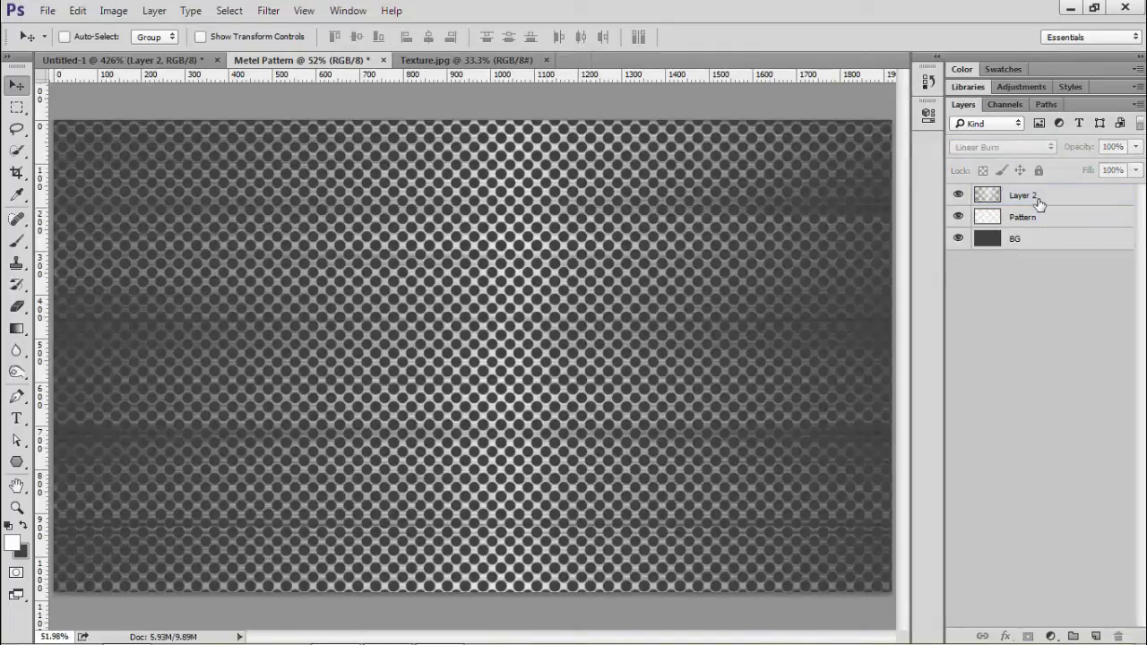
click(1040, 204)
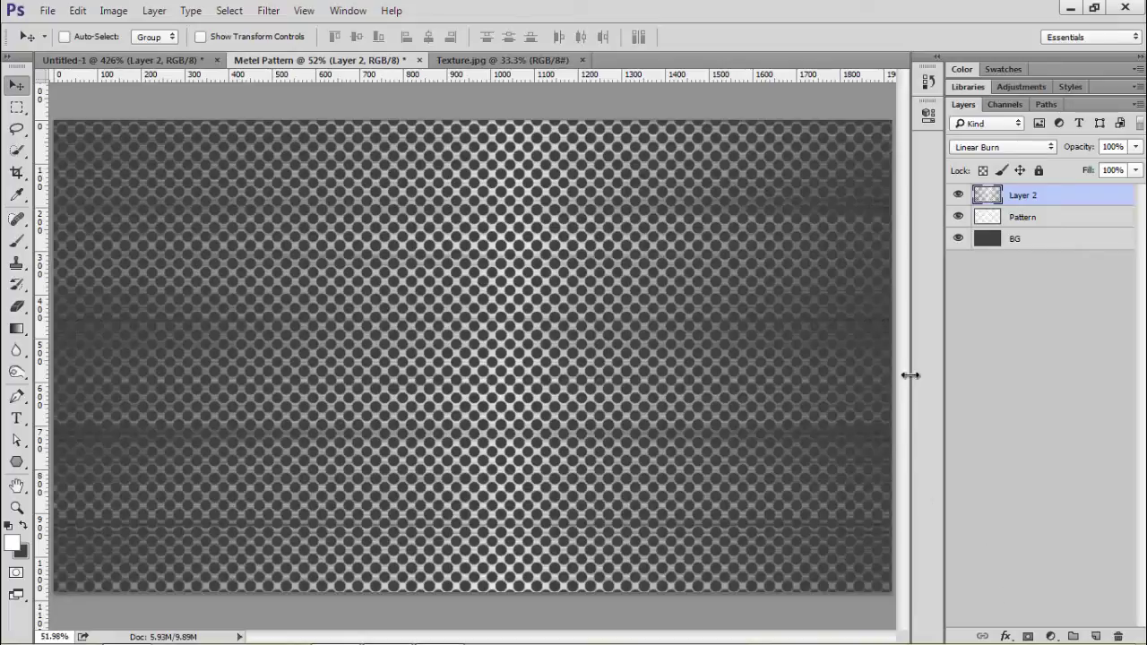
- Rename Layer 2 to 'Matel'
double_click(1028, 197)
key(Caps_Lock)
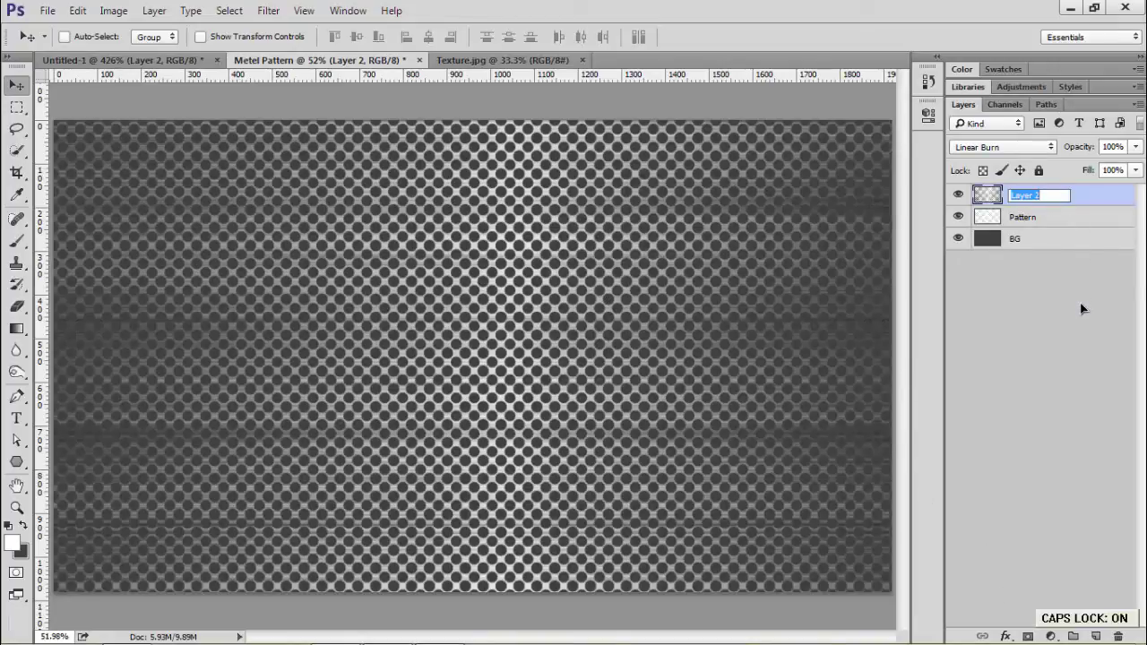
text(T)
key(Caps_Lock)
text(ate)
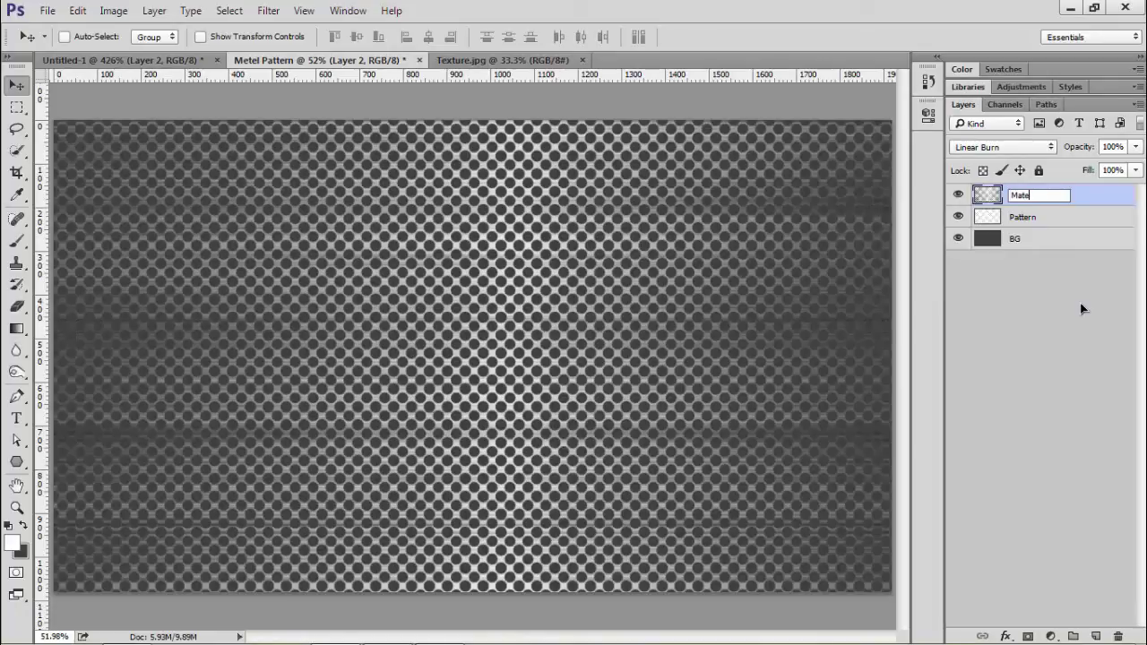
text(l)
key(Return)
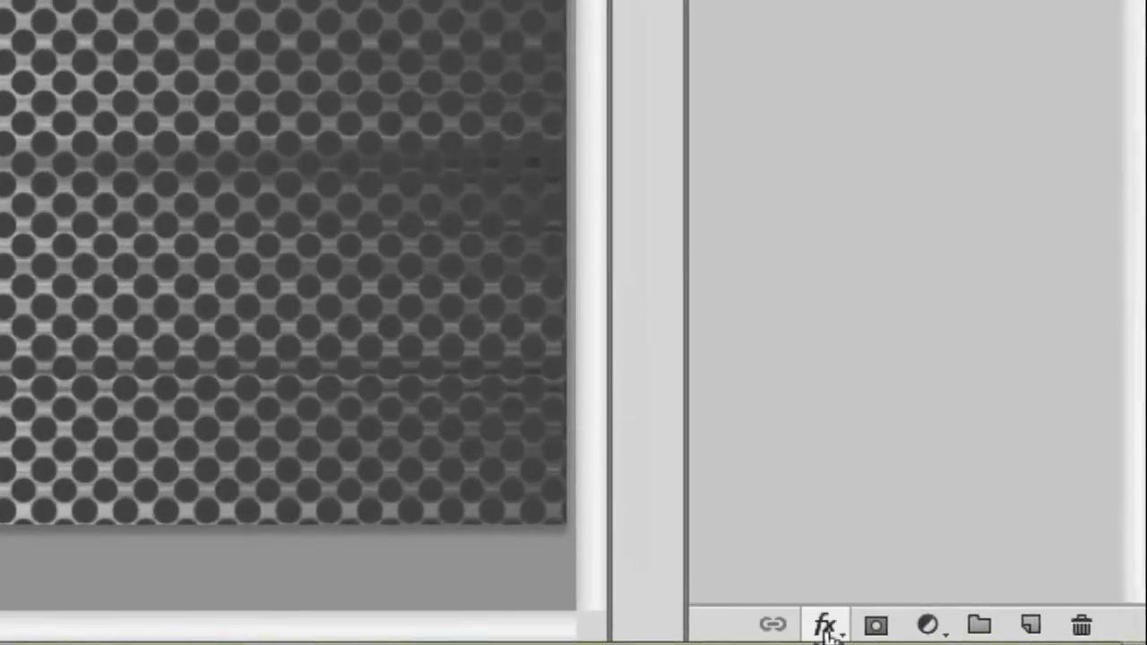
- Enable Bevel & Emboss in the Matel layer's Blending Options with 110% depth
click(1004, 636)
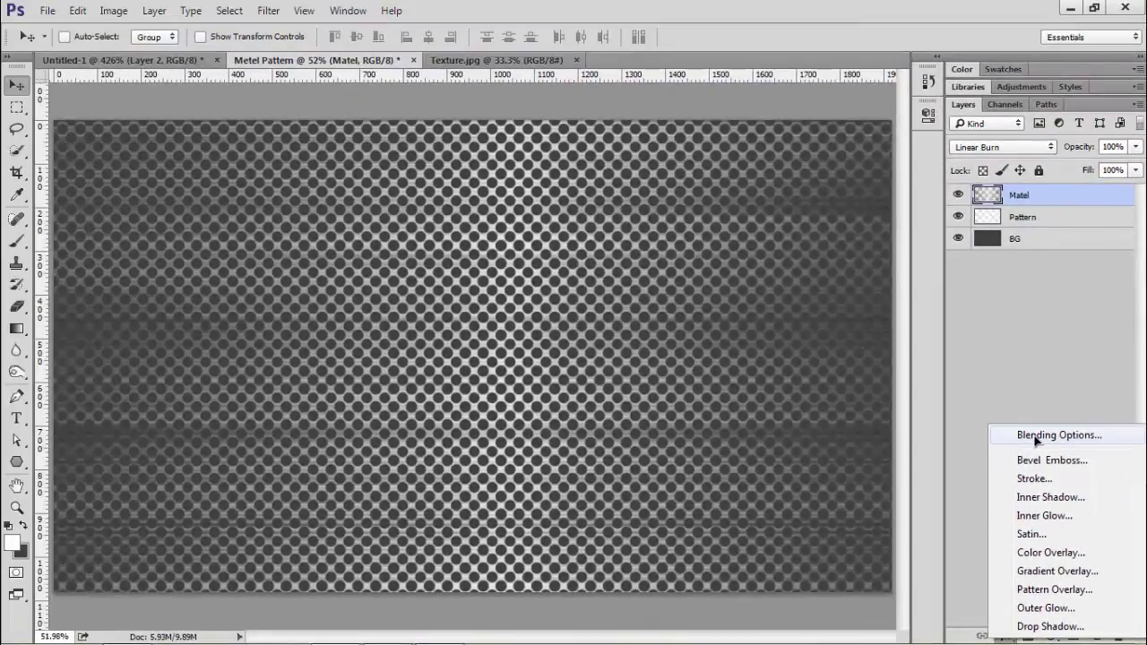
click(894, 172)
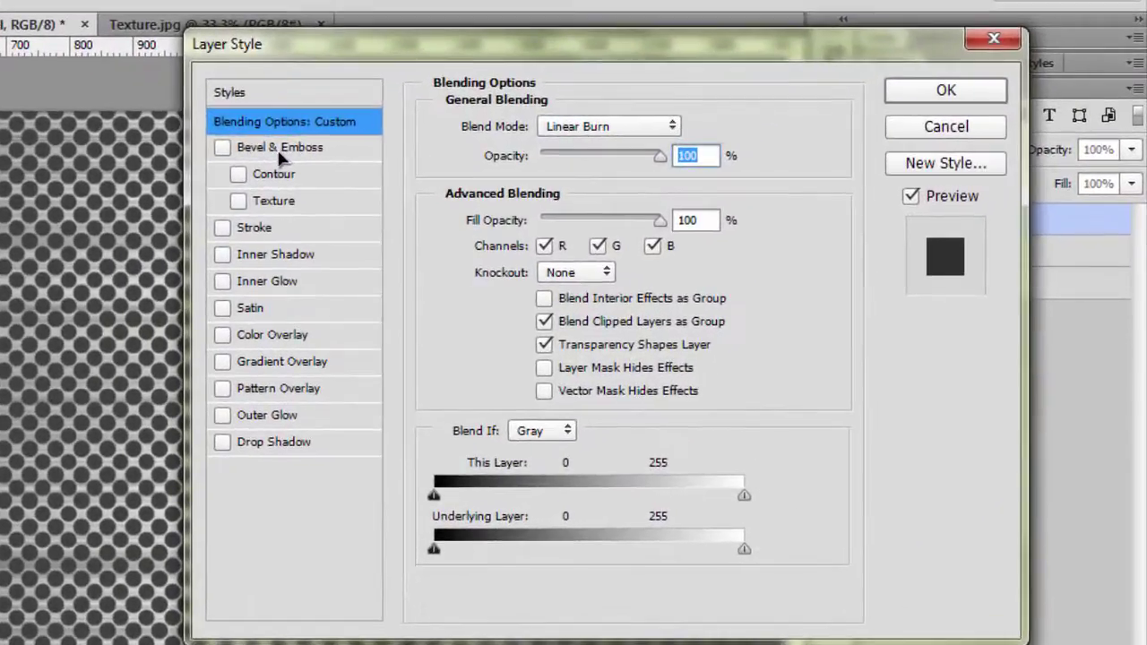
click(480, 126)
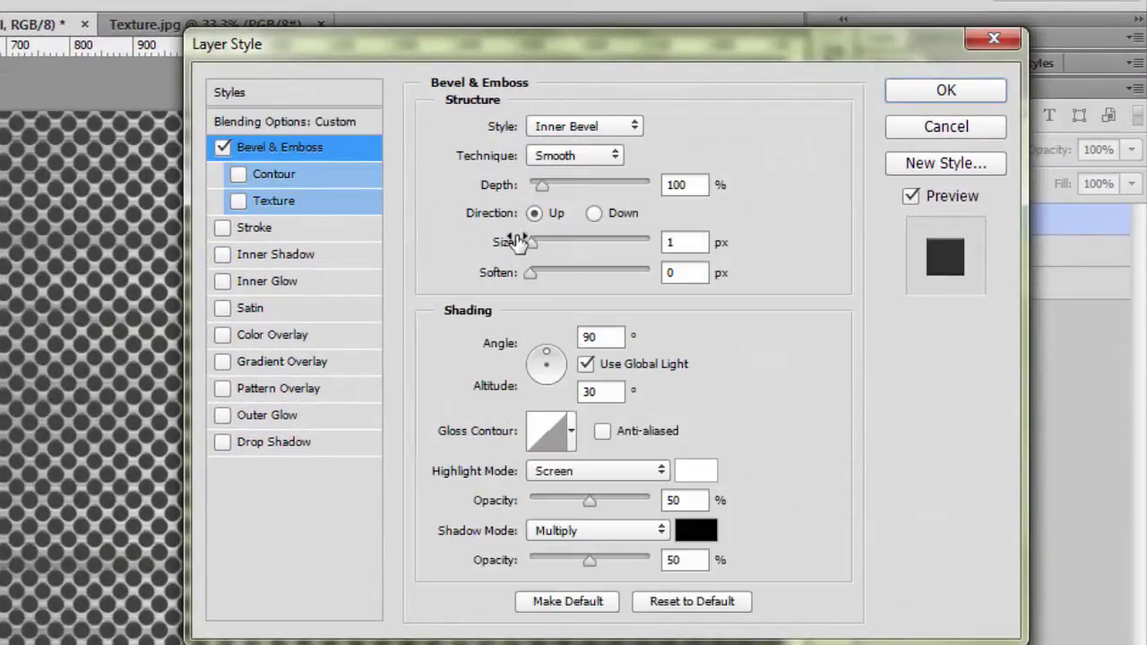
drag(542, 185, 547, 192)
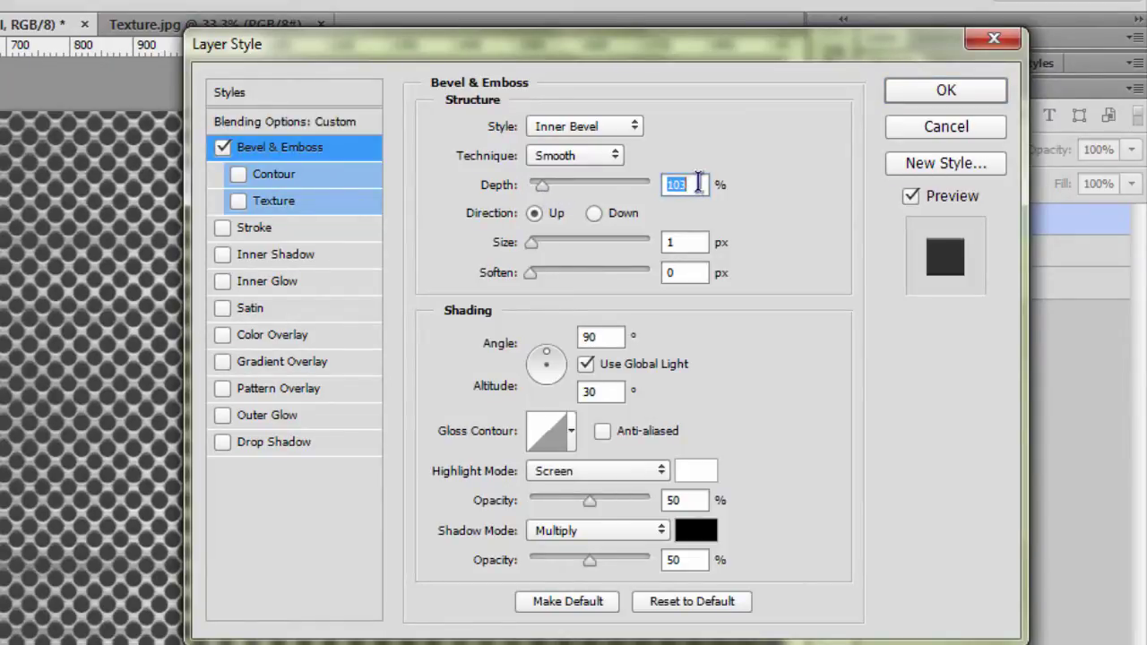
text(110)
- Set the bevel angle to 100°, altitude 42° and highlight opacity 75%, and enable Drop Shadow
double_click(605, 338)
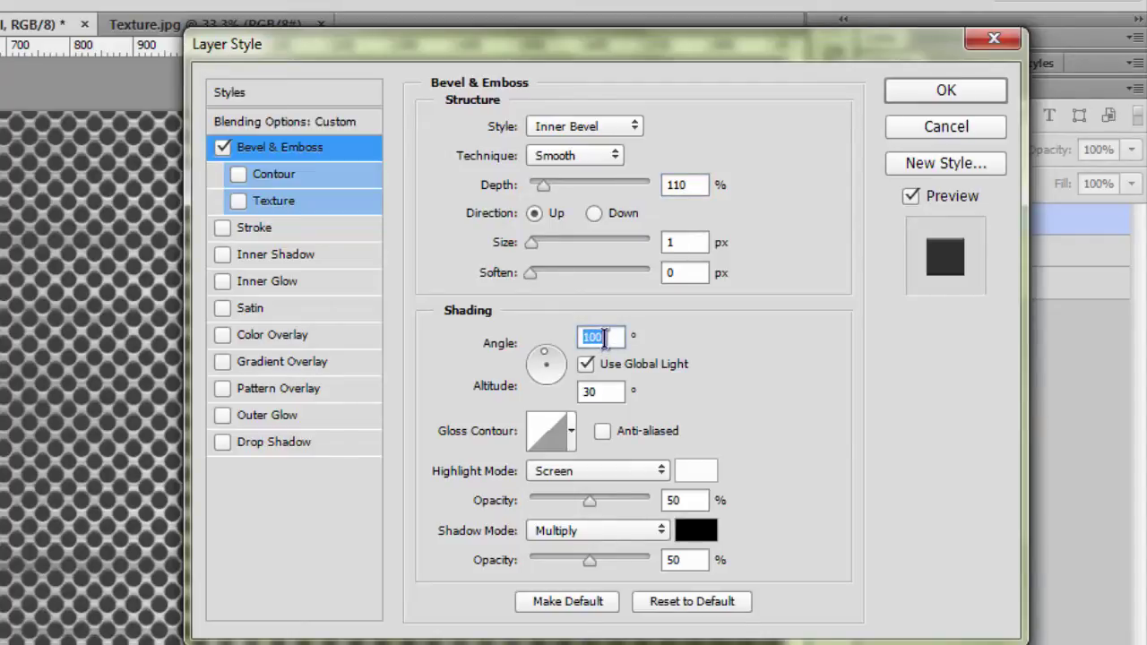
click(601, 392)
key(Up)
key(Up)
key(Up)
key(Up)
key(Up)
key(Up)
key(Up)
key(Up)
key(Up)
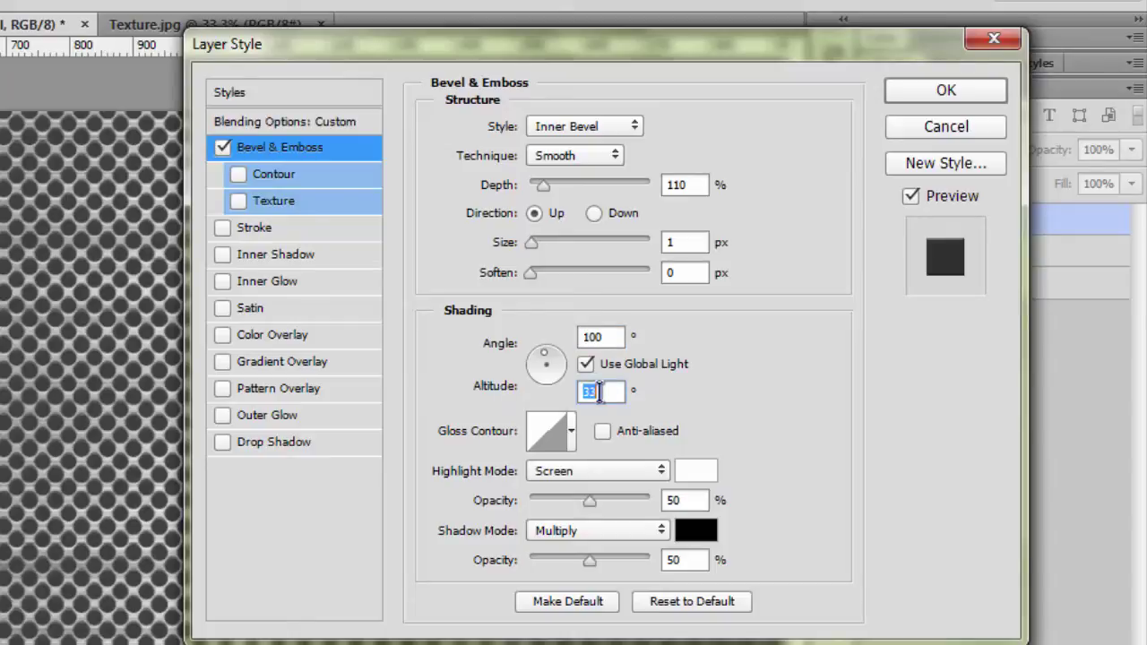
key(Up)
key(Up)
key(Up)
drag(581, 39, 639, 35)
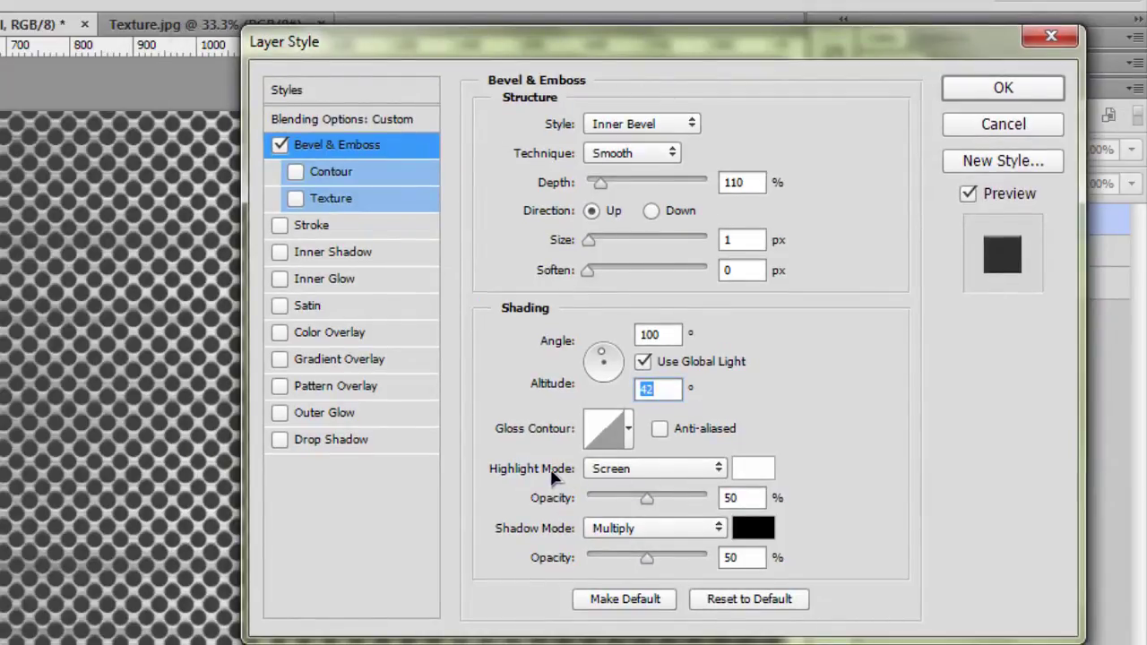
click(744, 498)
key(Up)
key(Up)
key(Up)
key(Up)
key(Up)
key(Up)
key(Up)
key(Up)
key(Up)
key(Up)
key(Up)
key(Up)
key(Up)
key(Up)
key(Up)
key(Up)
key(Up)
key(Up)
key(Up)
key(Up)
key(Up)
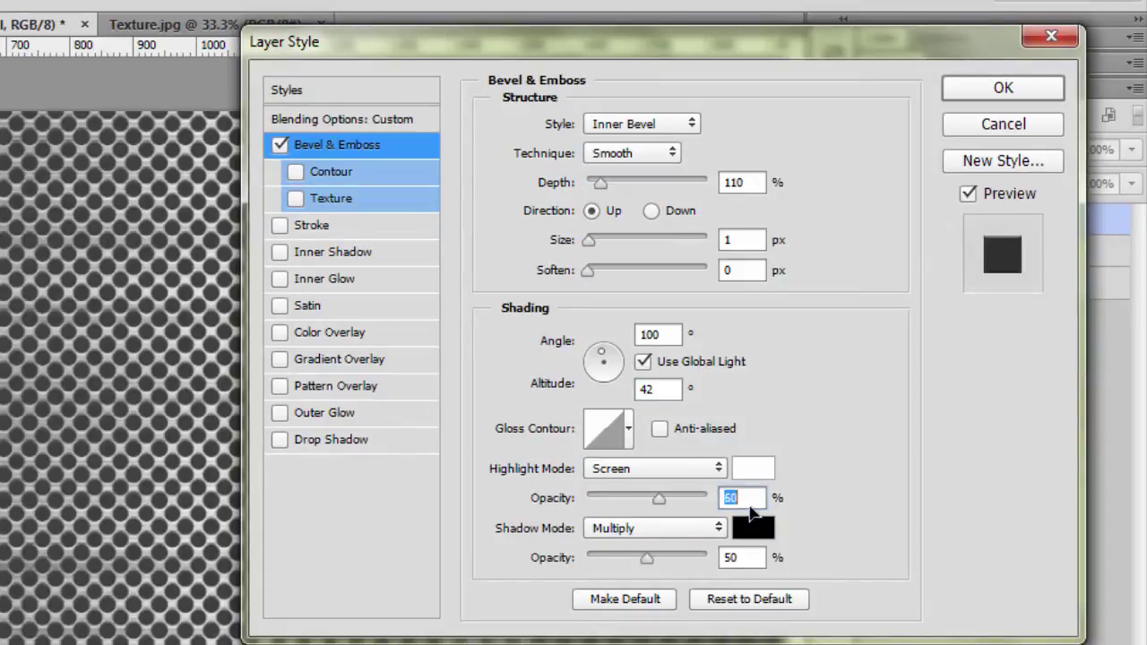
click(332, 445)
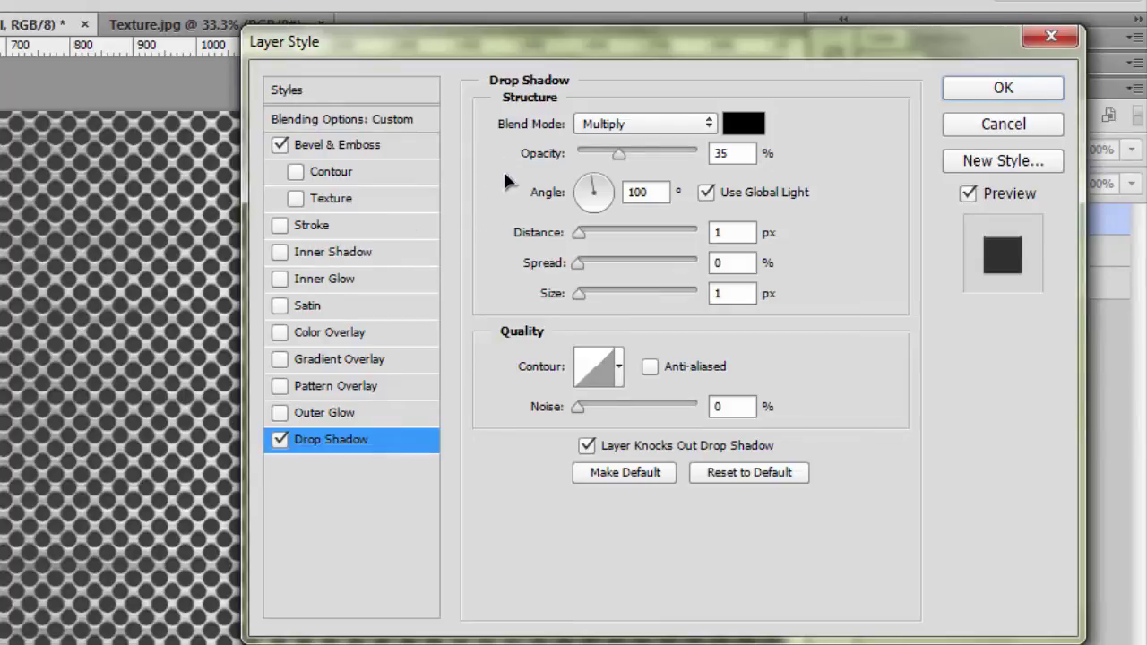
- Give the Drop Shadow 75% opacity, 7 px distance, 14% spread and 3 px size, then apply both styles
double_click(734, 153)
scroll(747, 152, up, 14)
scroll(747, 152, up, 20)
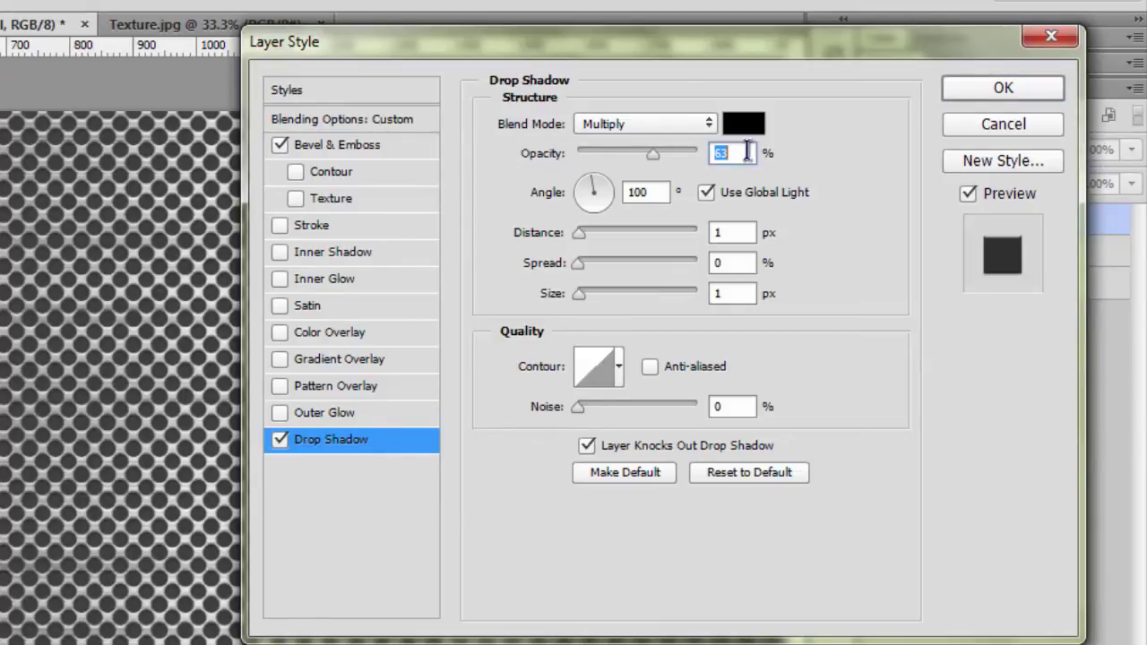
click(730, 232)
scroll(730, 232, up, 6)
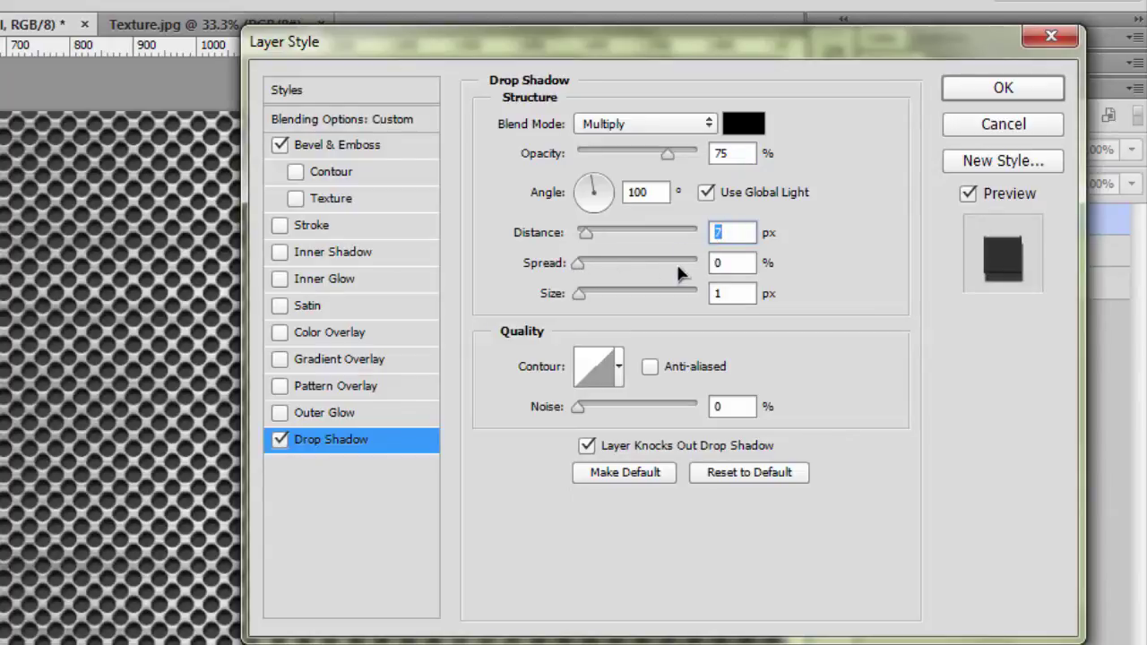
click(729, 264)
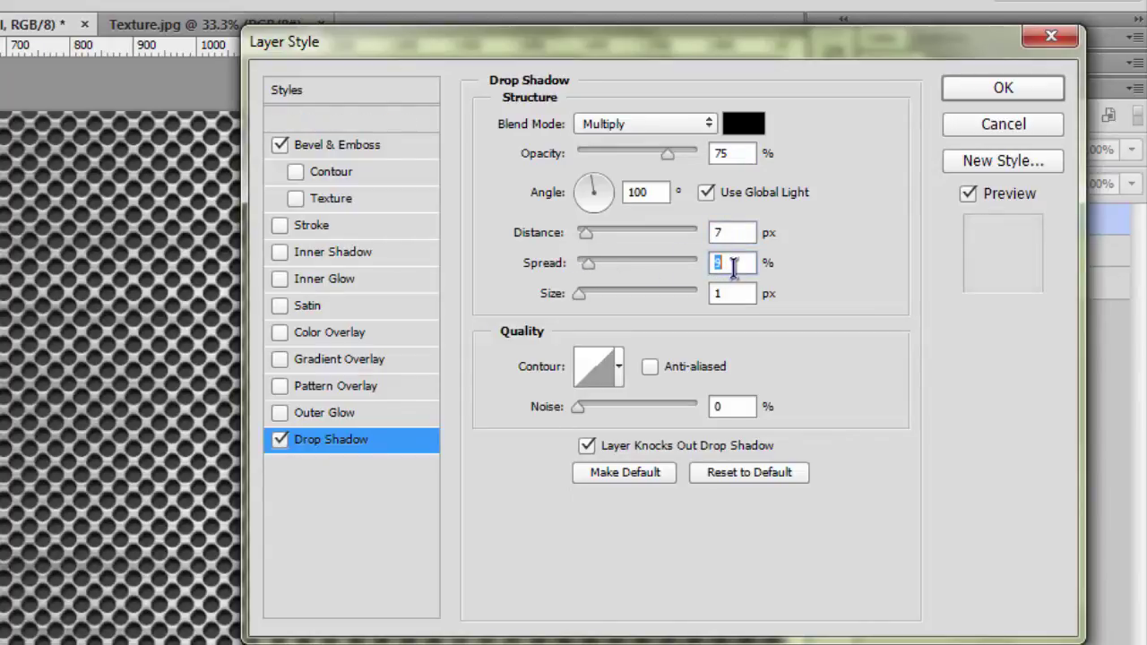
scroll(731, 264, up, 7)
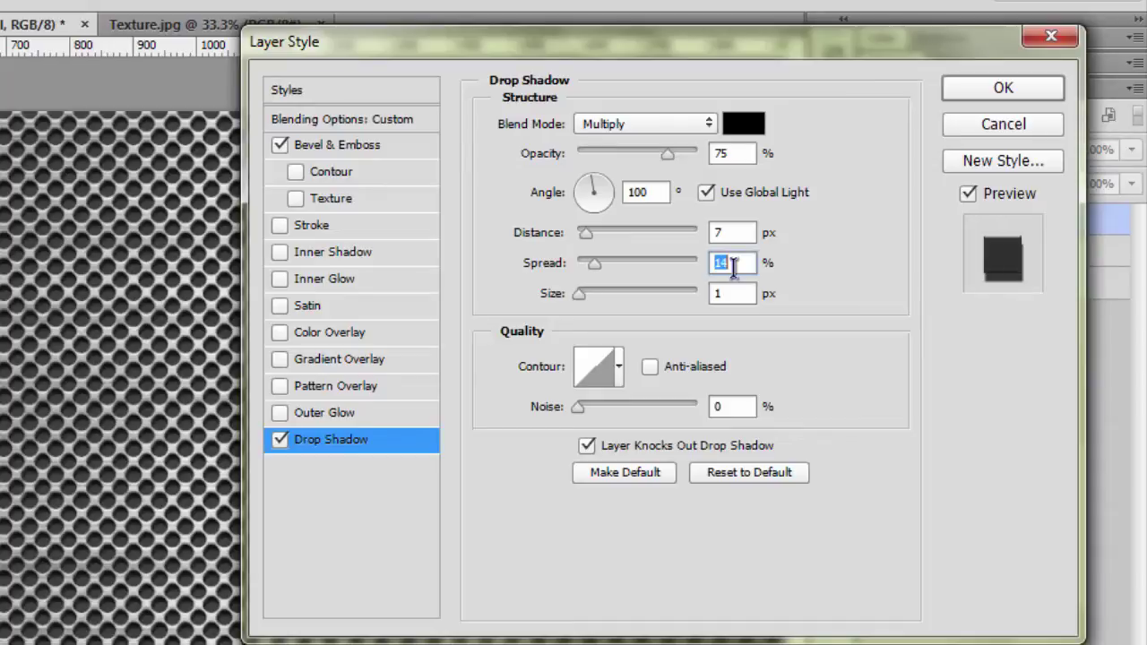
scroll(731, 268, up, 2)
click(722, 293)
scroll(724, 293, up, 1)
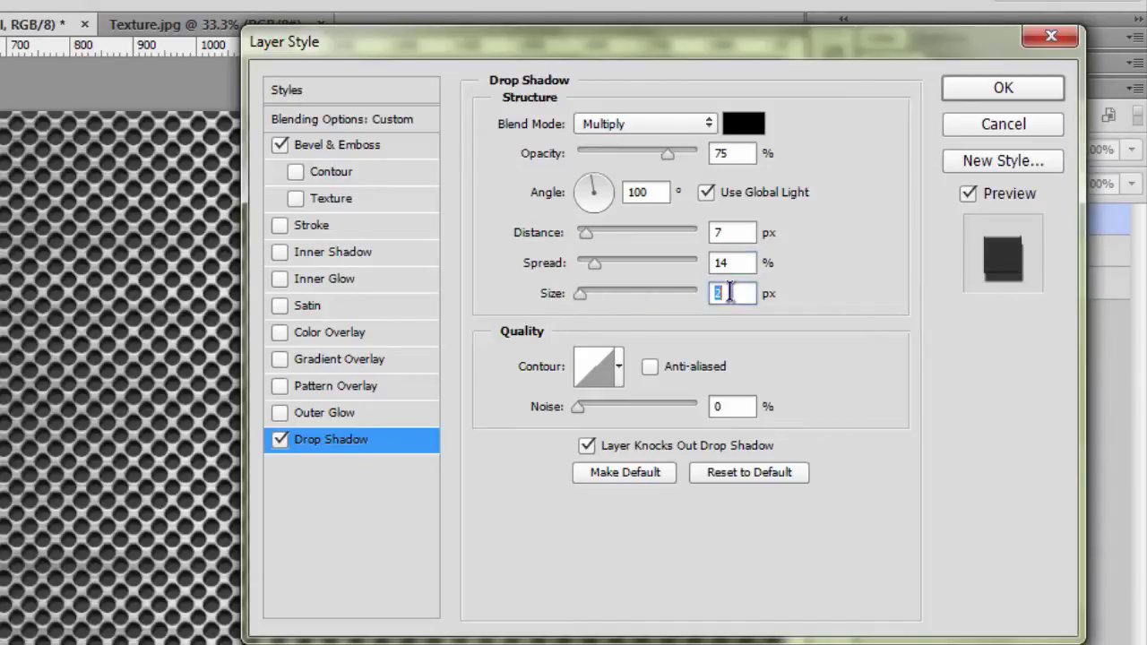
scroll(731, 293, up, 1)
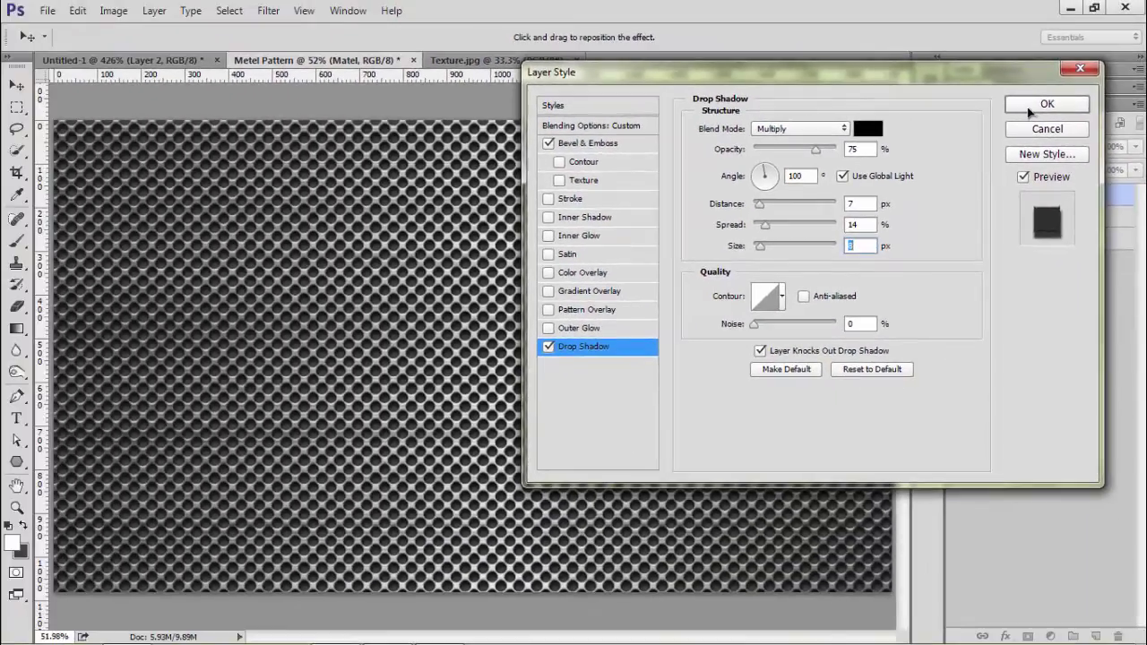
click(1039, 105)
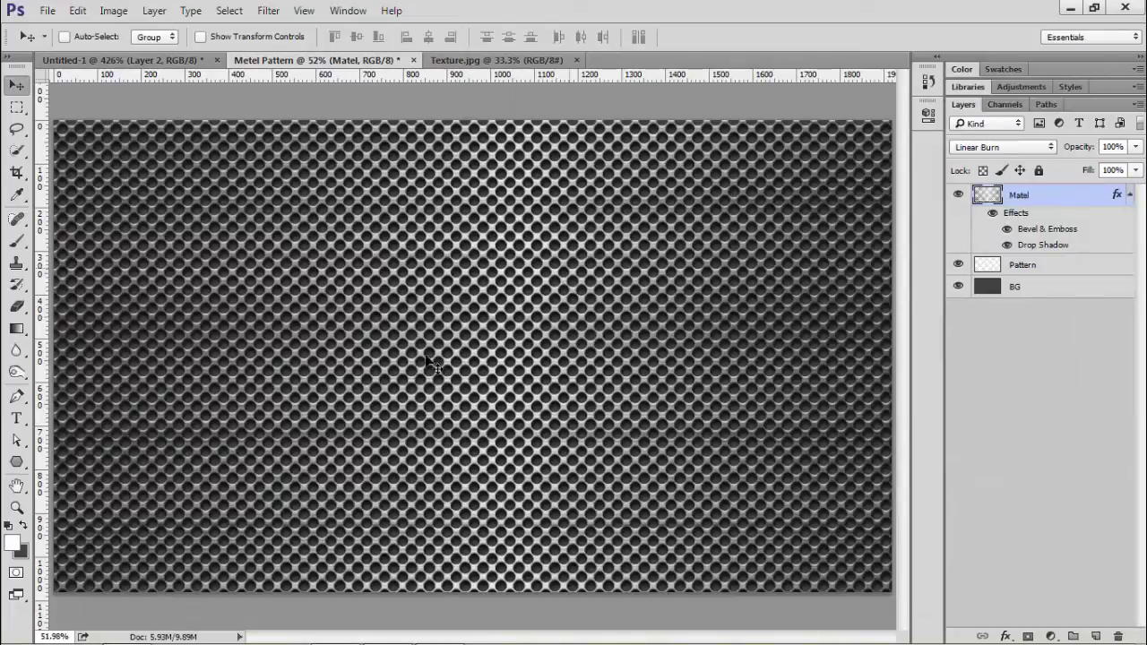
- Zoom the grille to about 83% and select the Pattern layer's Opacity field
scroll(468, 366, up, 2)
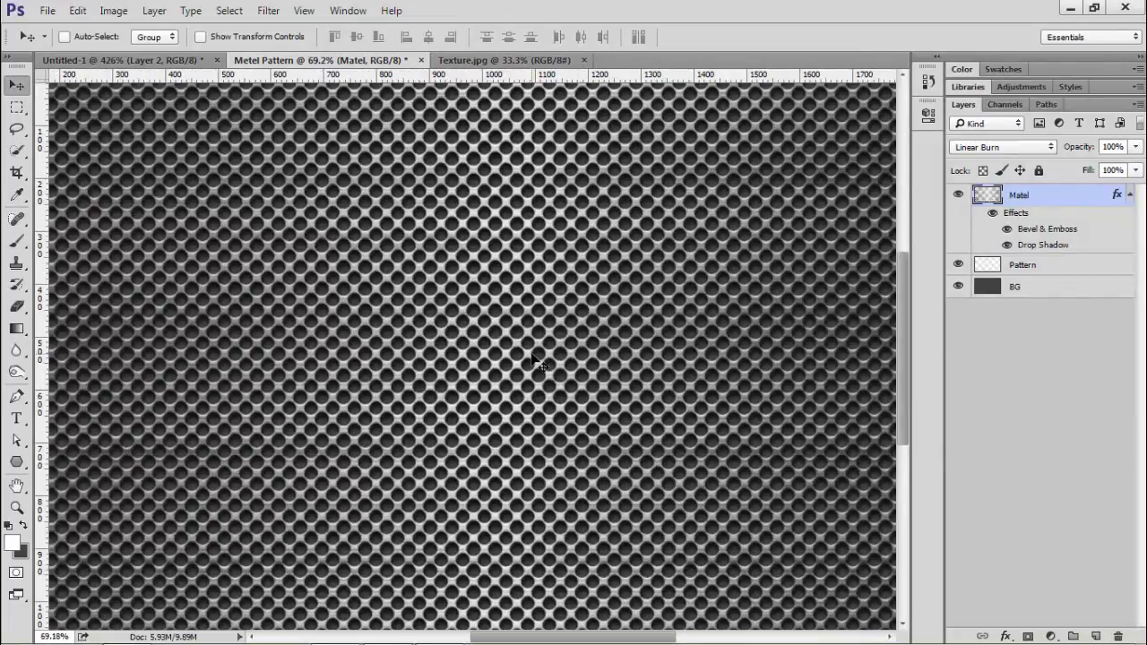
scroll(536, 361, up, 2)
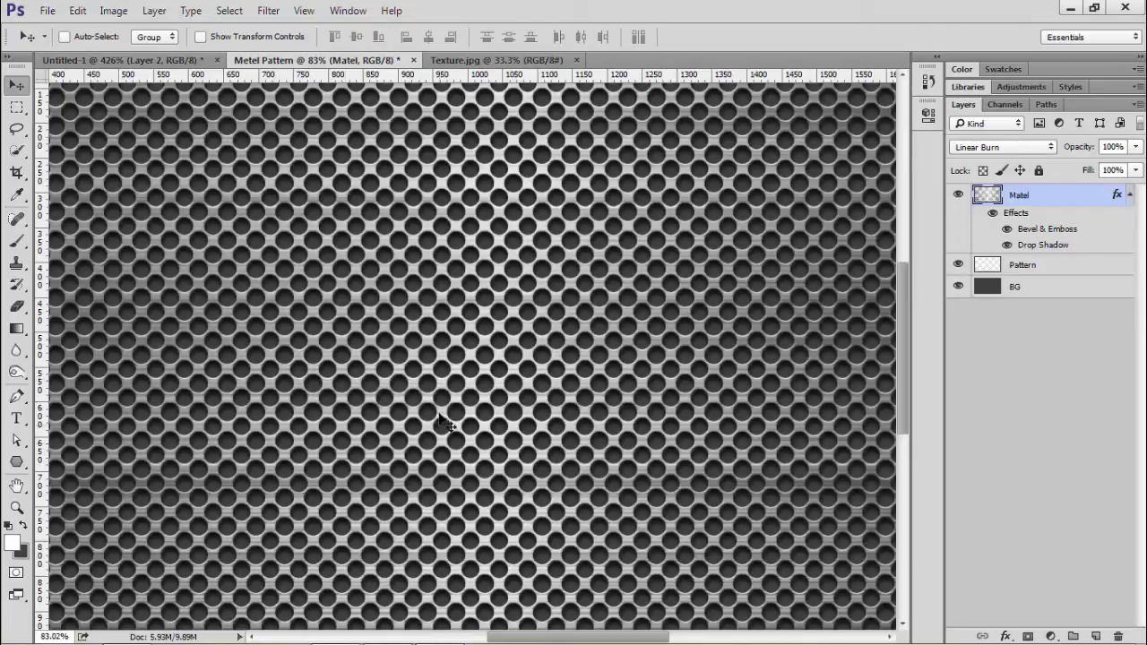
click(1041, 268)
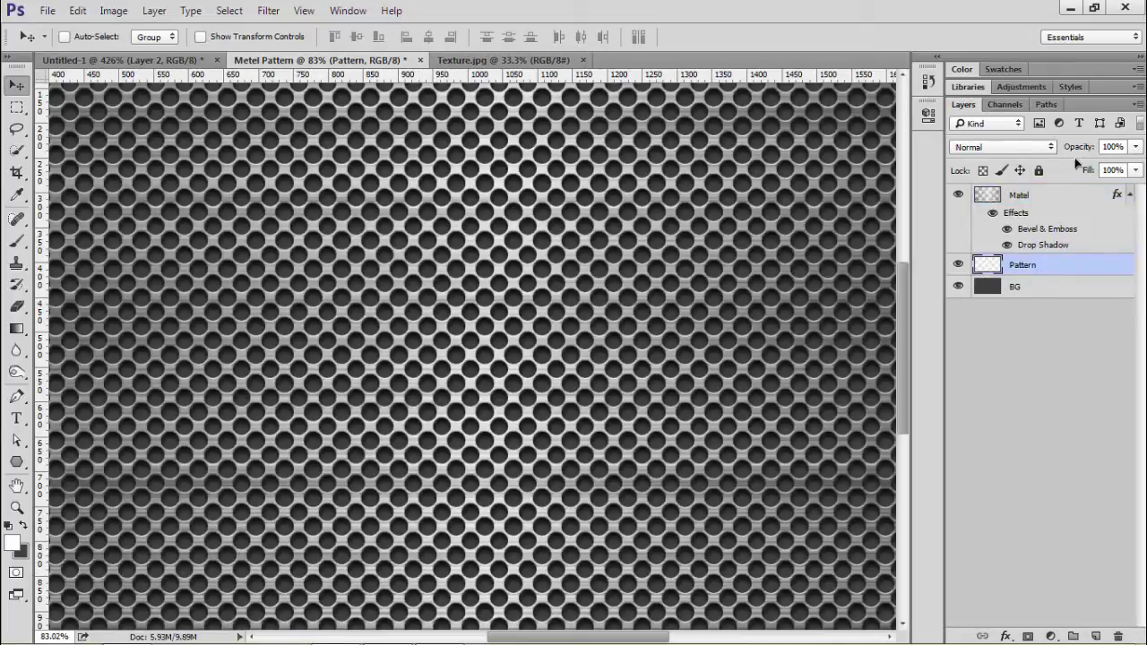
click(1110, 148)
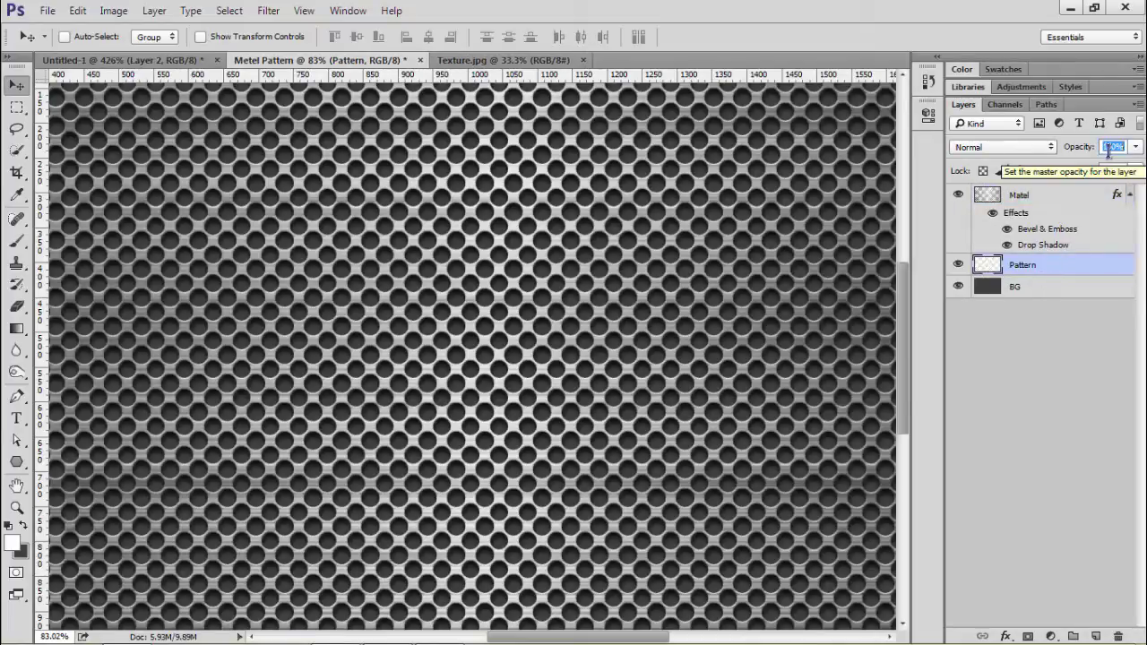
- Set the Pattern layer's opacity to 50%
text(5)
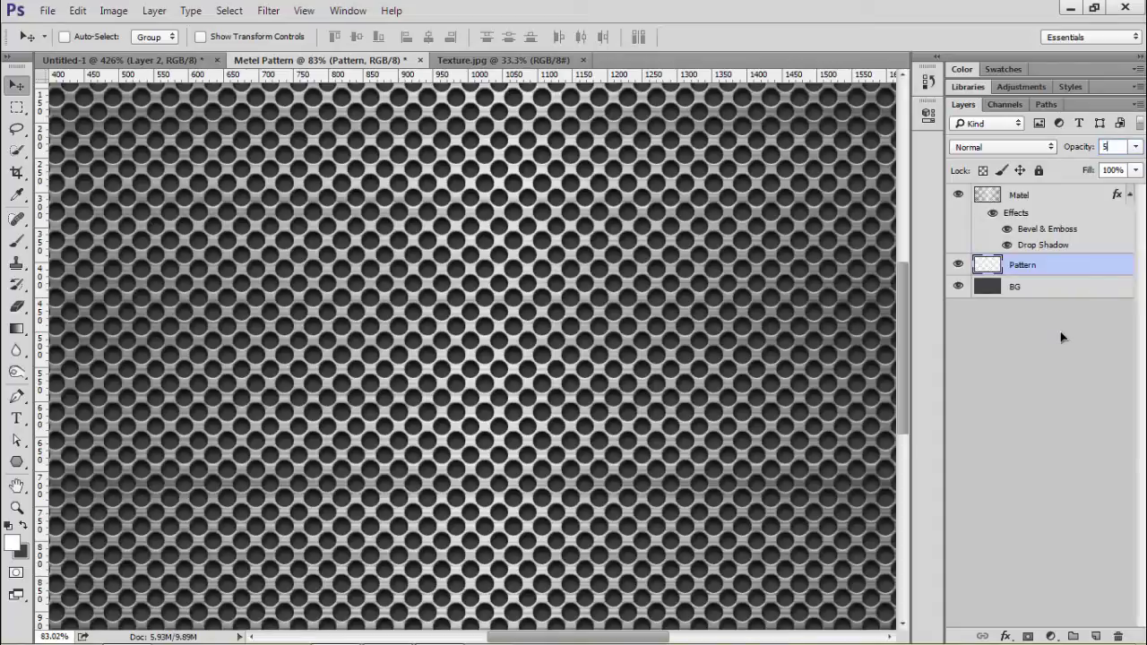
text(0)
key(Return)
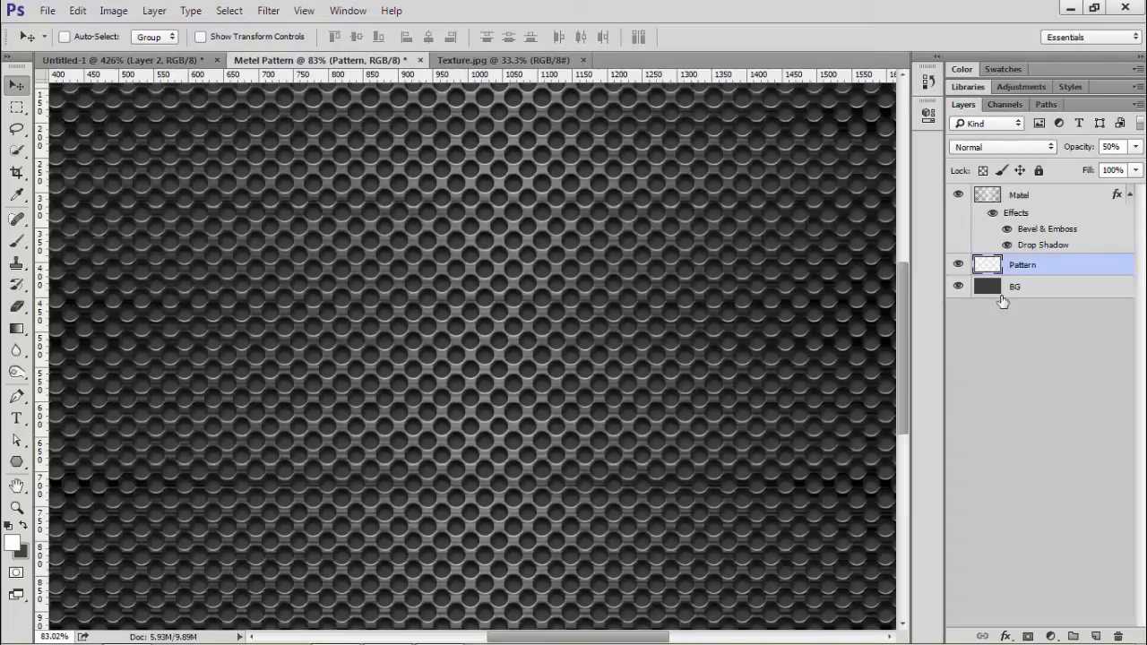
- Apply Add Noise at 4%, Gaussian, Monochromatic to the Matel layer
click(1045, 199)
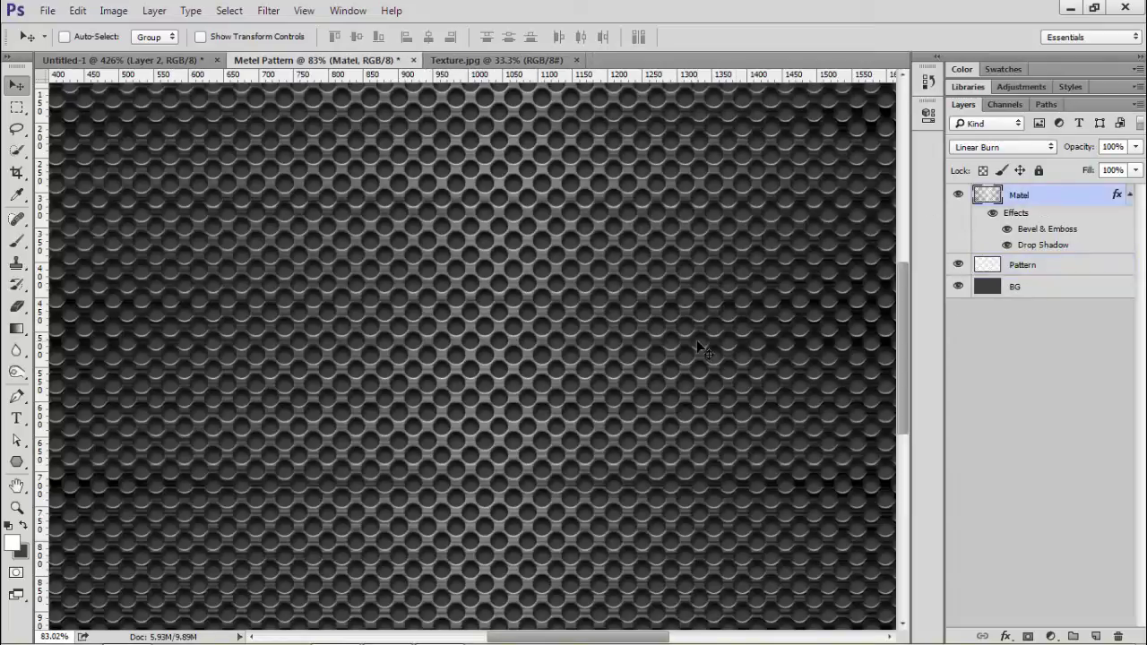
click(269, 11)
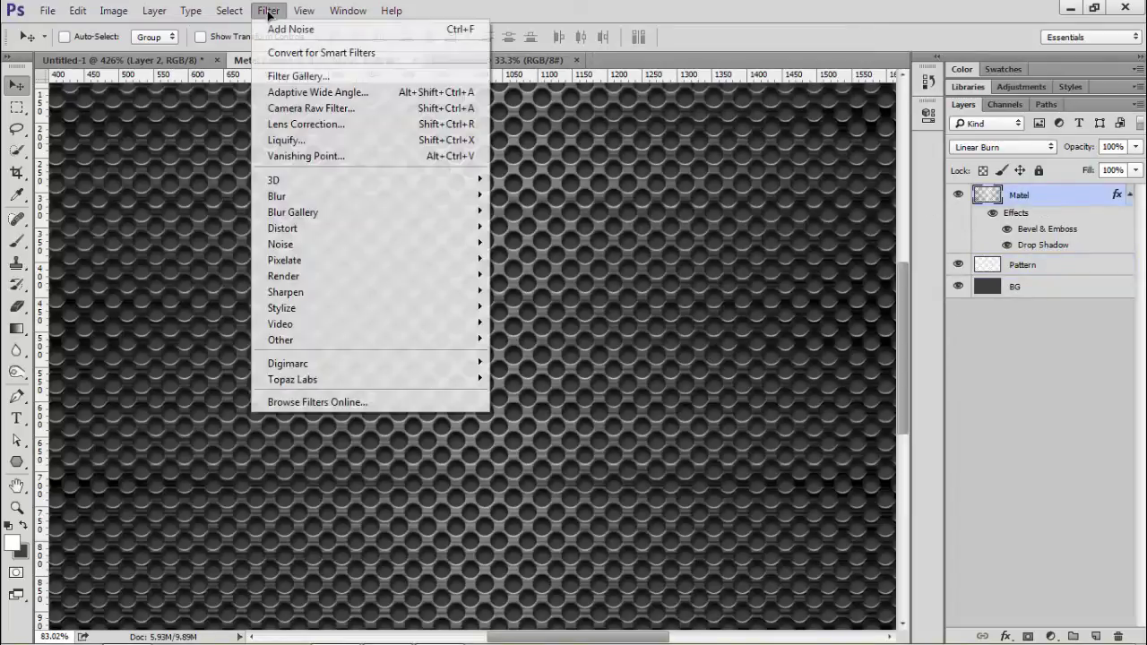
mouse_move(428, 248)
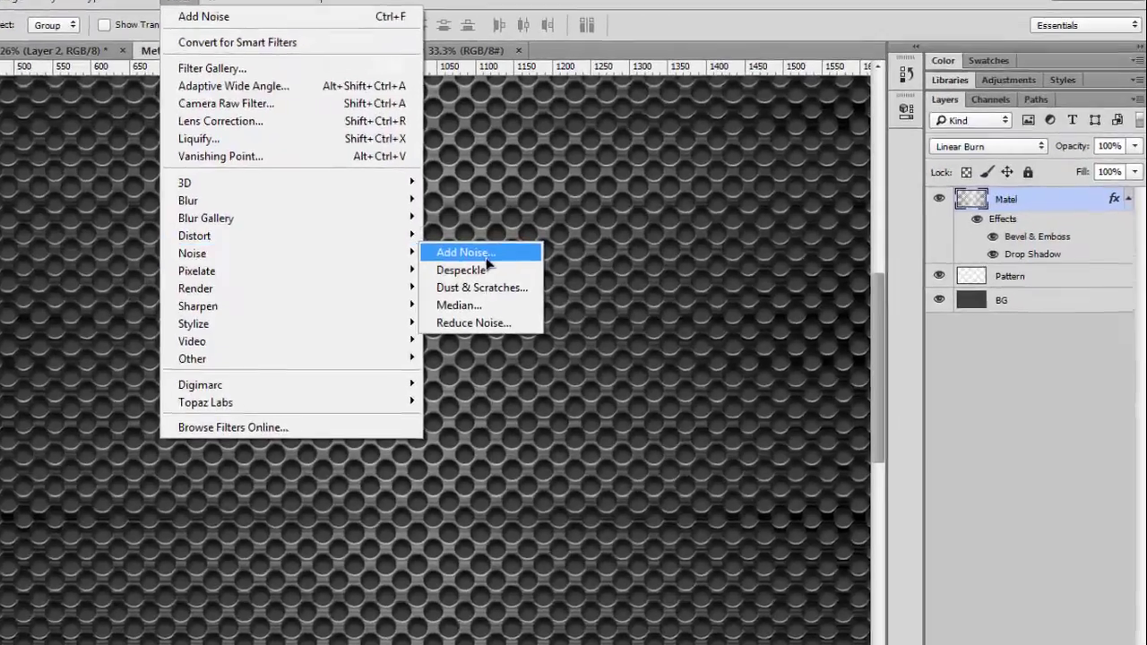
click(529, 244)
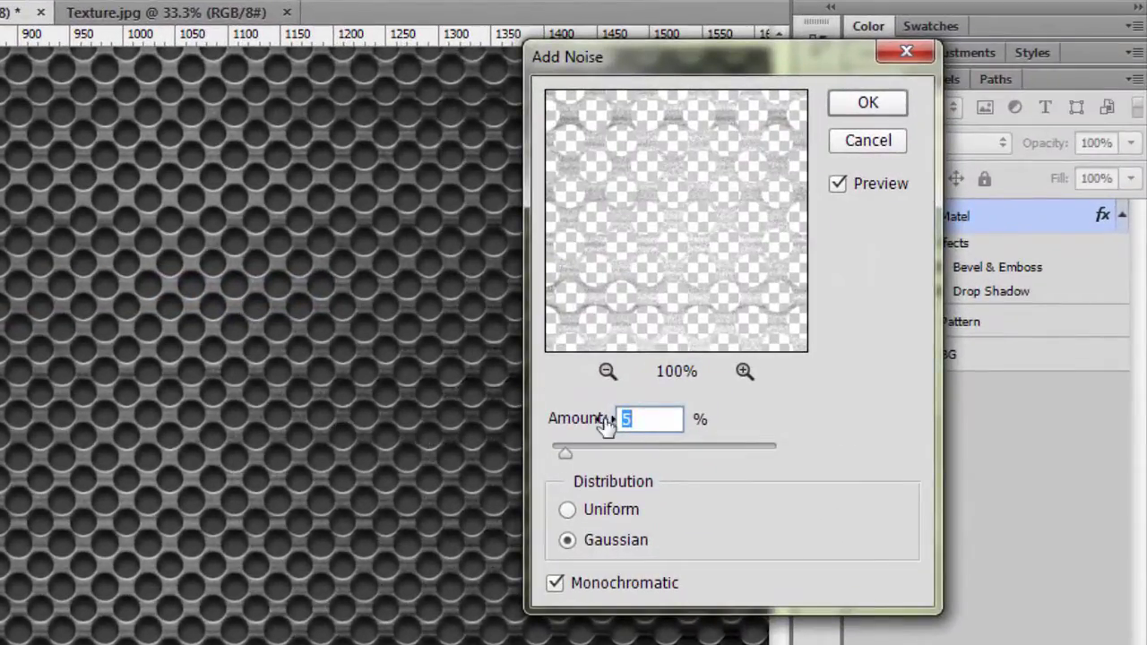
text(4)
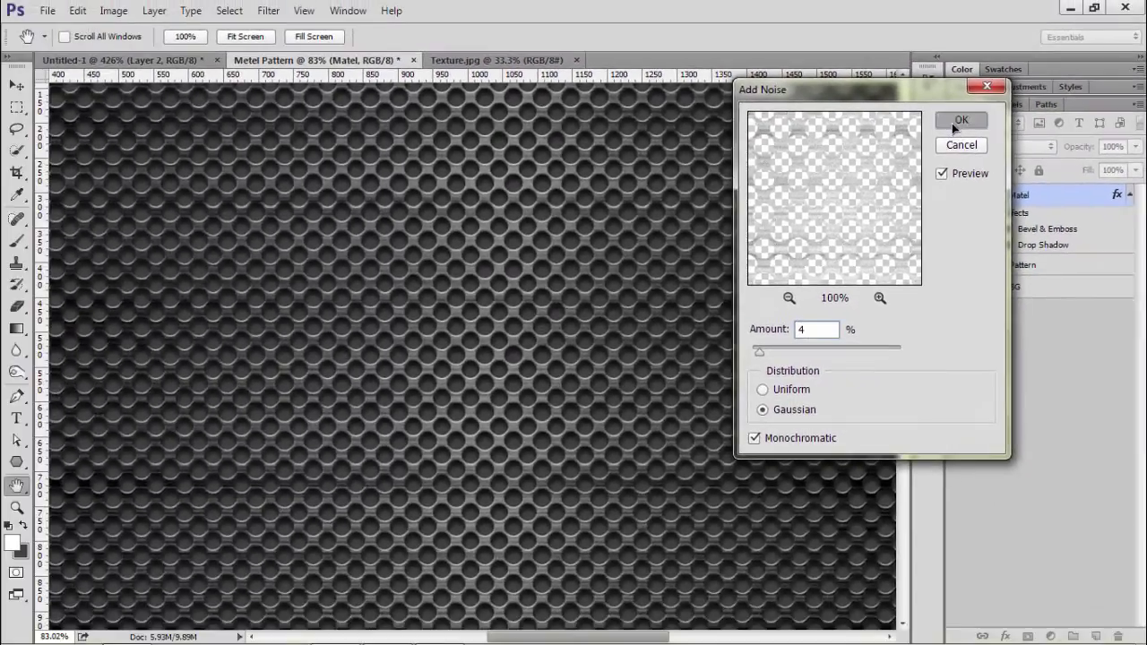
click(868, 102)
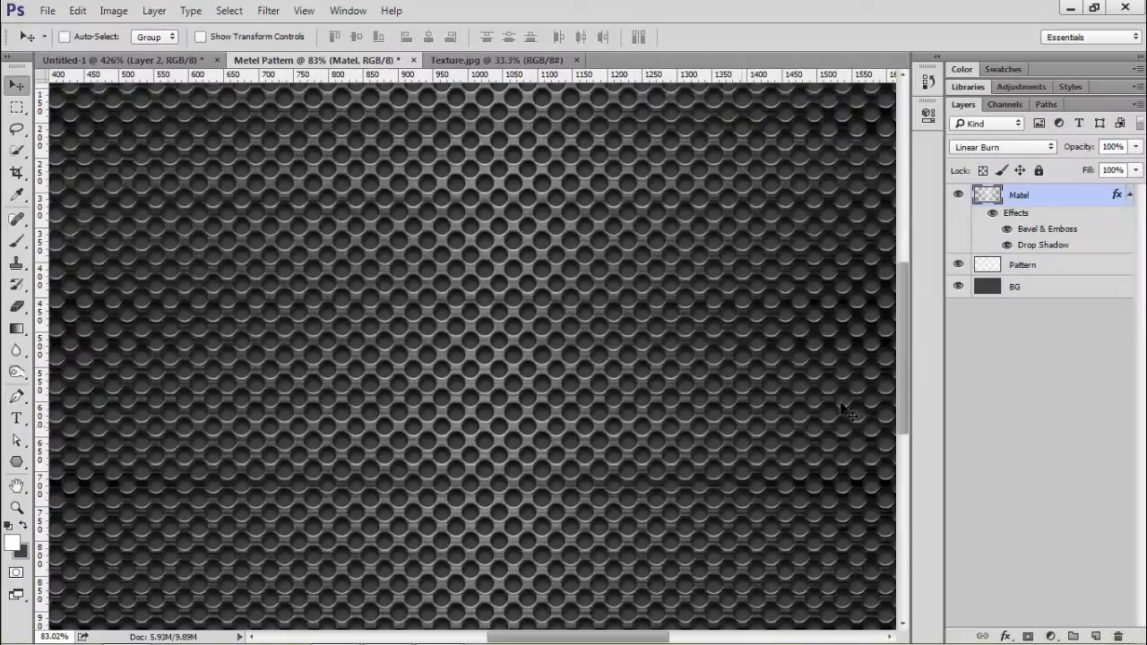
click(1023, 292)
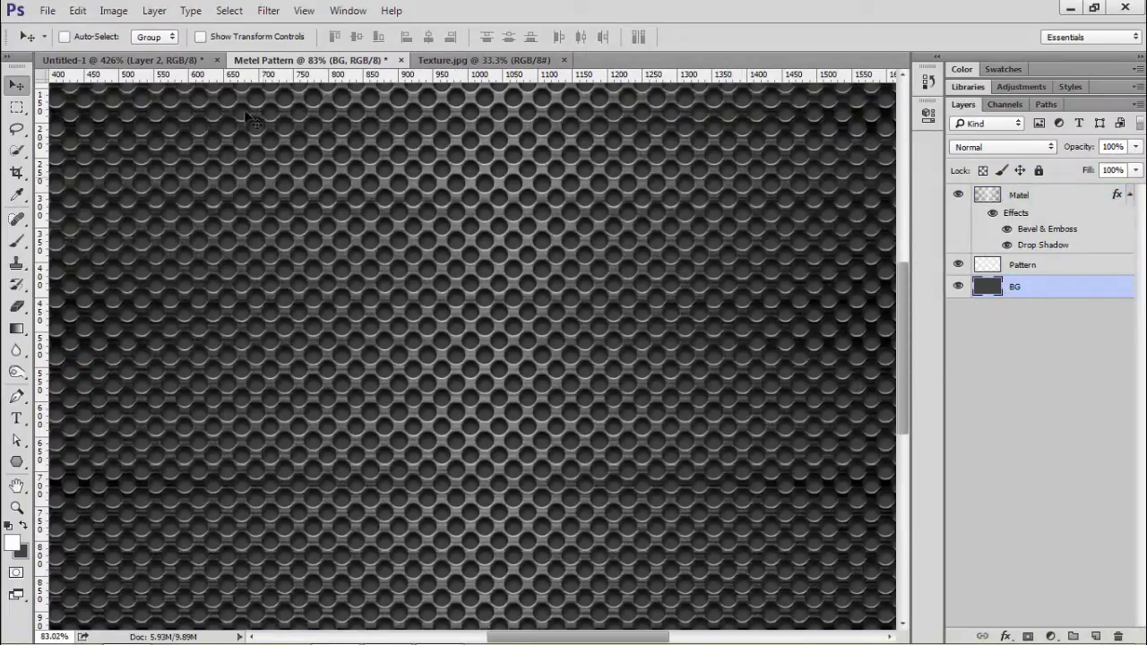
- Apply 5% Gaussian monochromatic Add Noise to the BG layer, then fit the image on screen
click(265, 12)
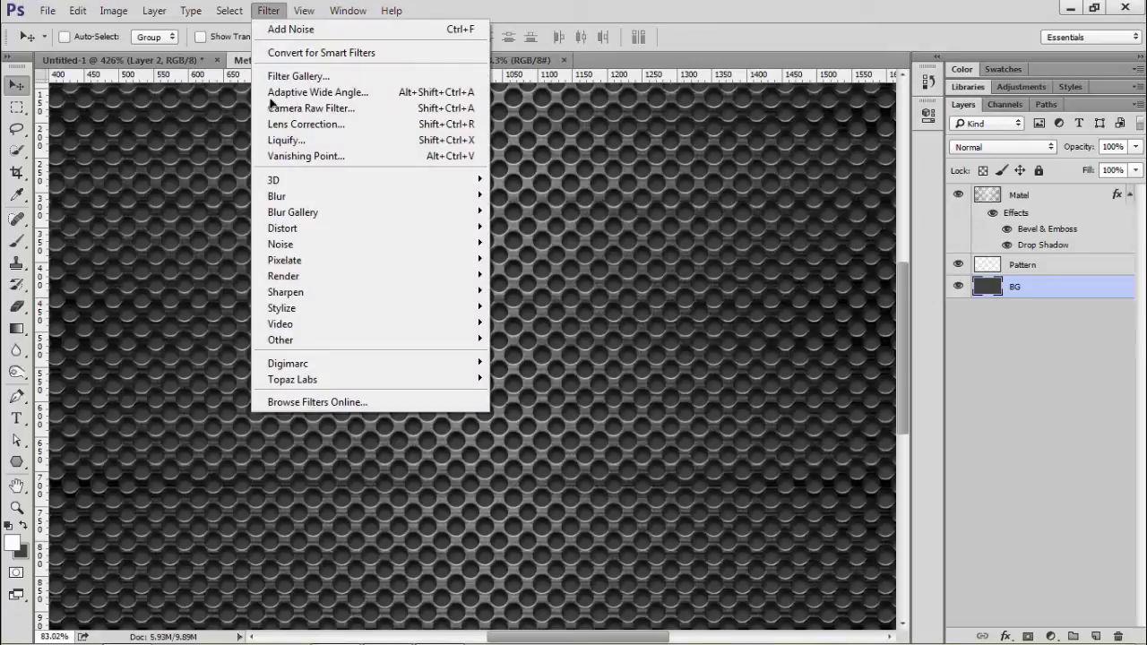
mouse_move(374, 247)
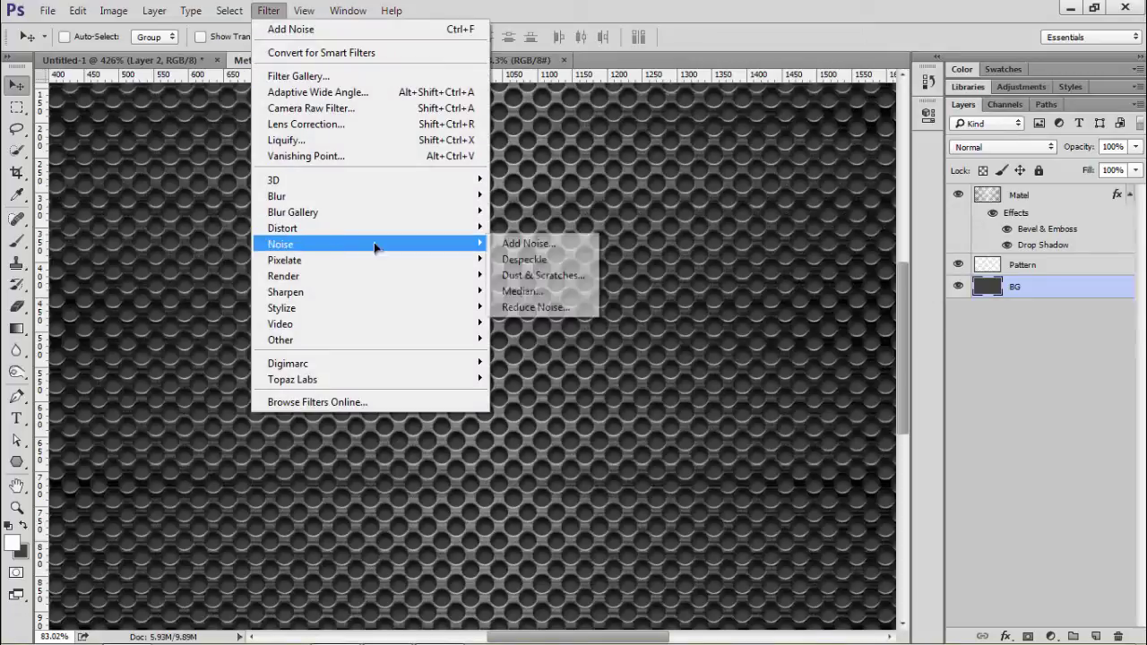
click(534, 251)
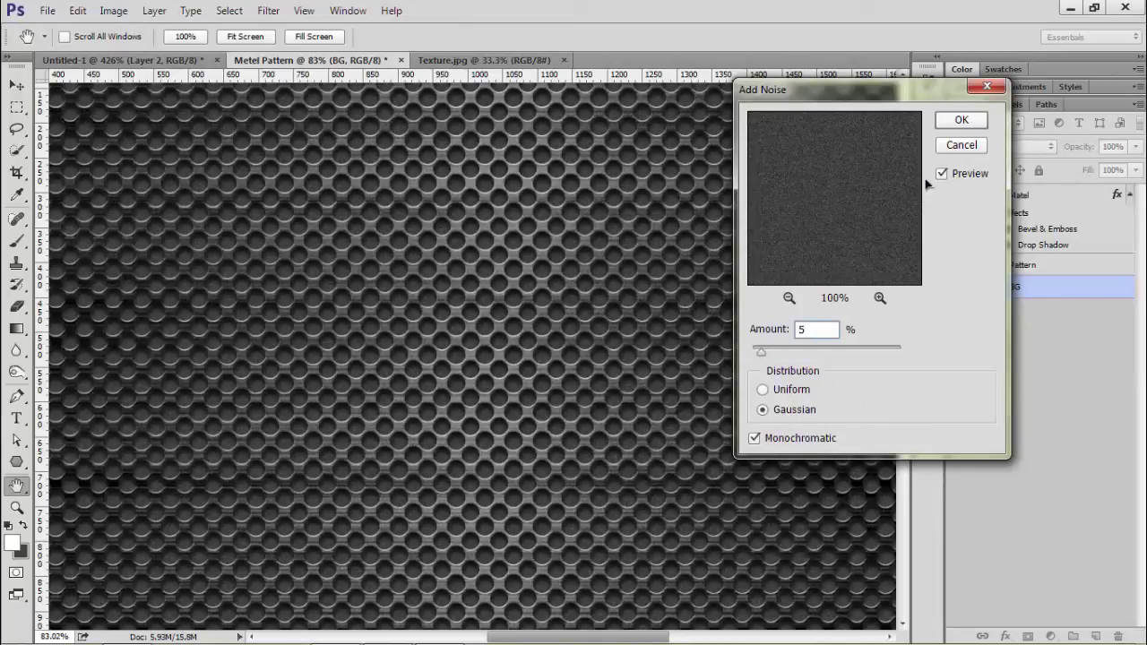
click(961, 120)
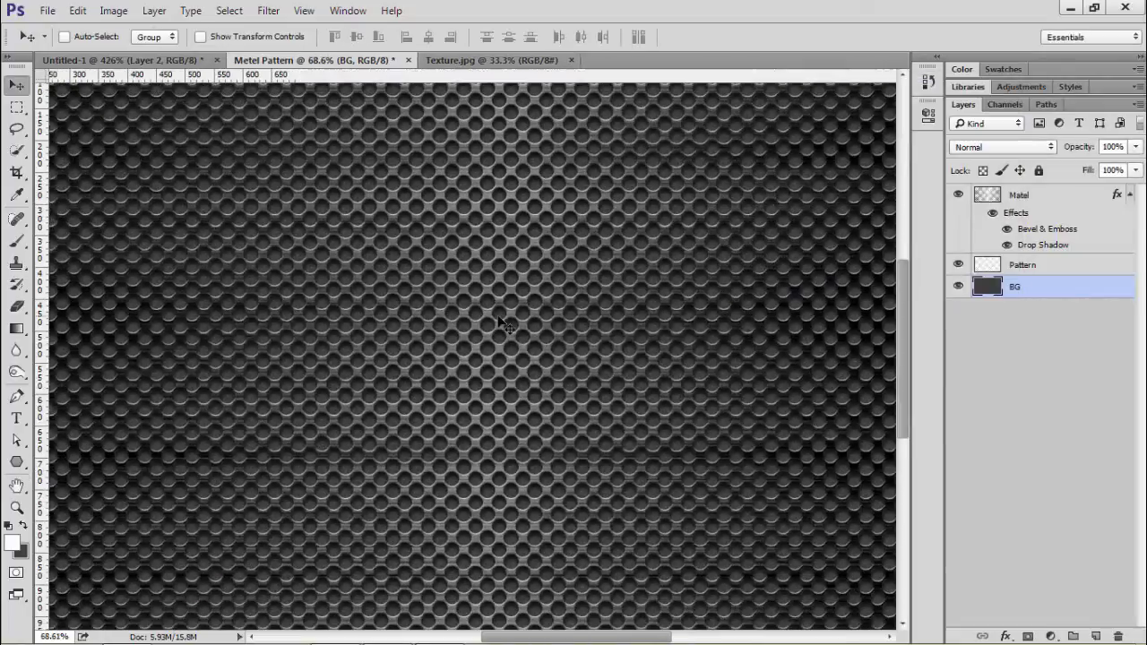
key(ctrl+0)
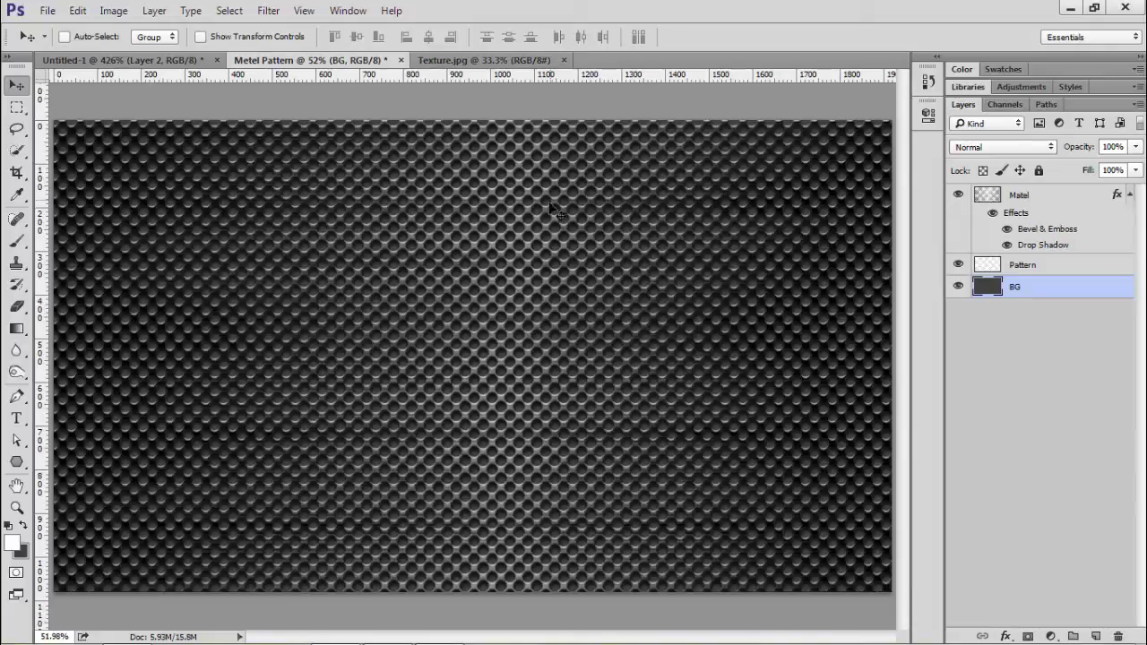
- Create a new empty layer and rename Layer 1 to 'Darknes'
click(1022, 330)
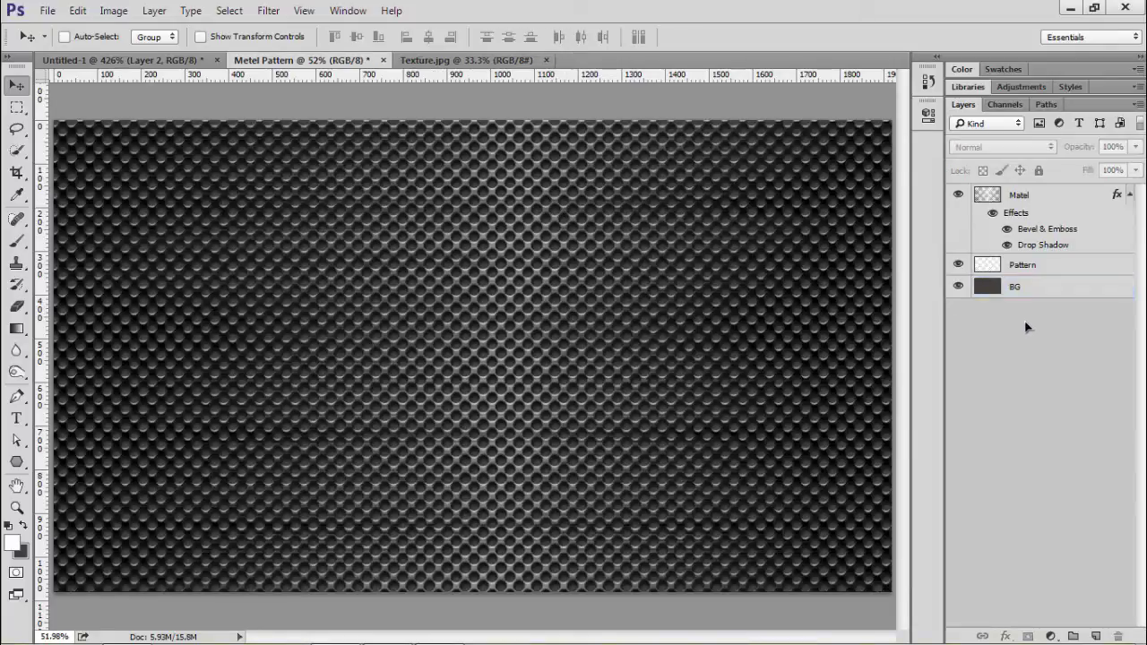
click(1095, 632)
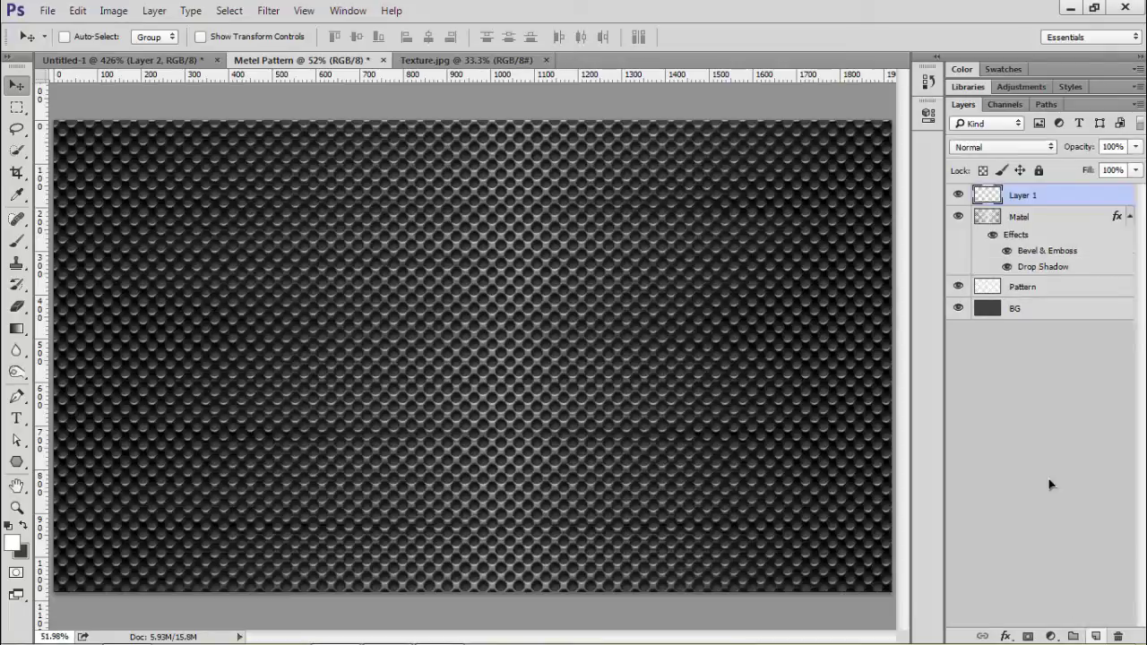
double_click(1022, 196)
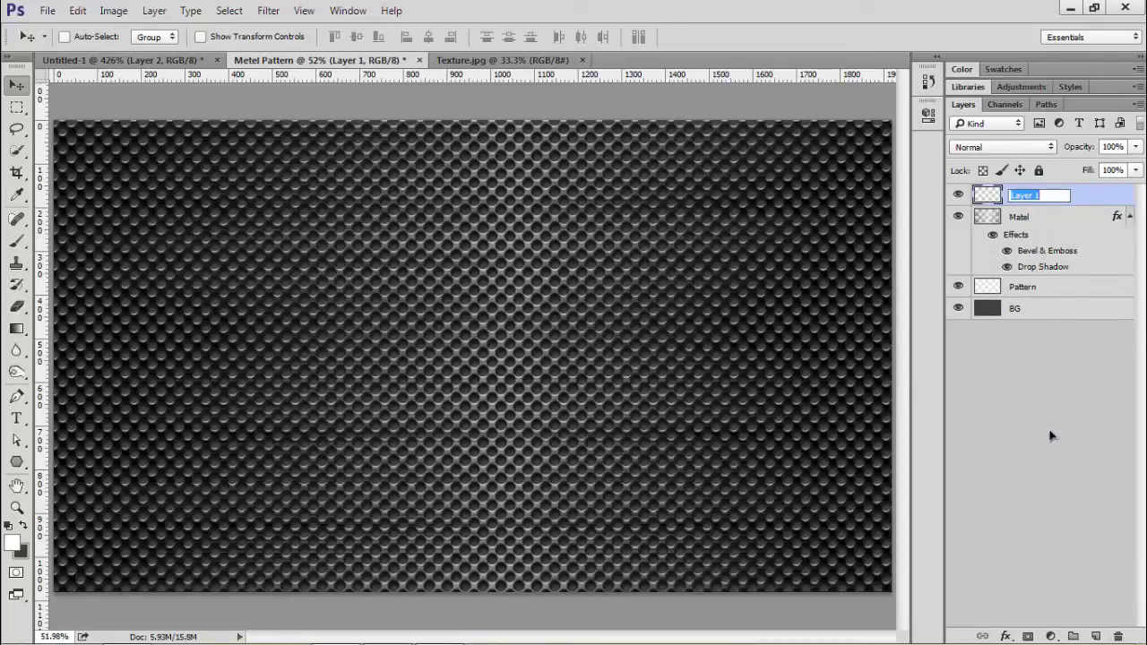
key(Caps_Lock)
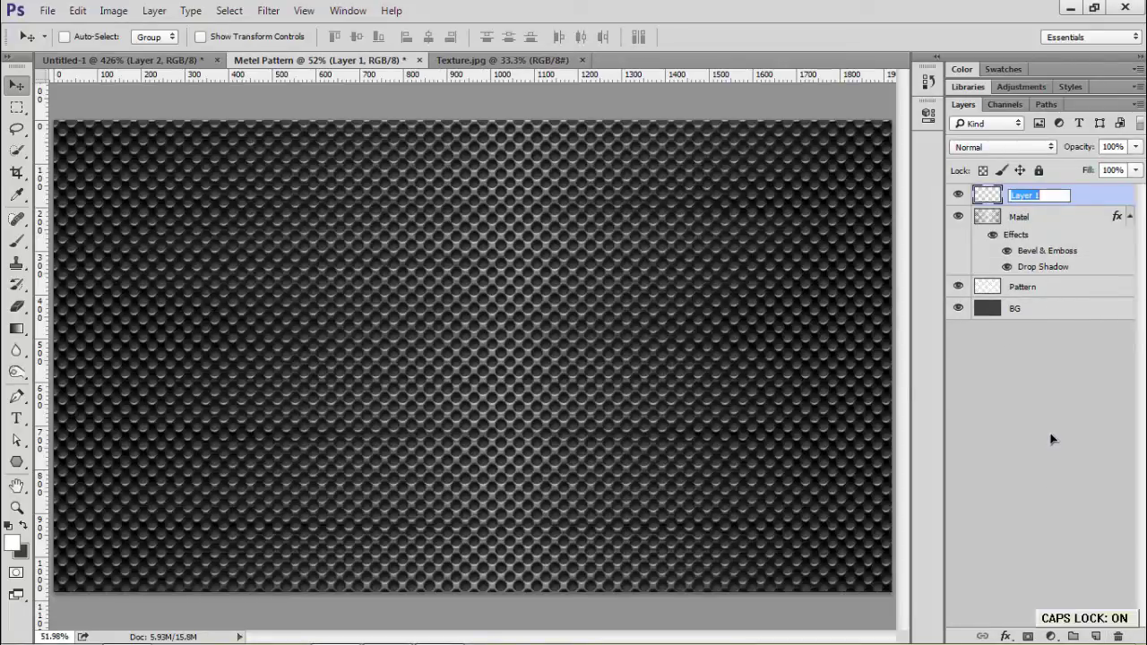
text(D)
key(Caps_Lock)
key(Return)
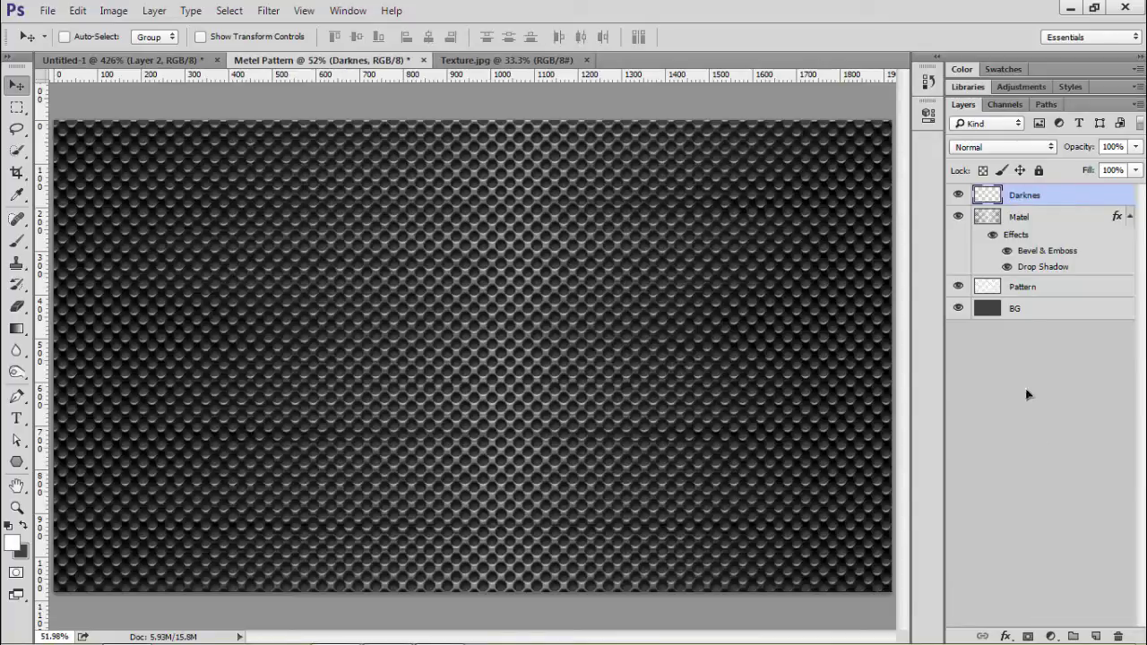
- Correct the new layer's name to 'Darkness' and select it
double_click(1036, 197)
click(1039, 199)
text(s)
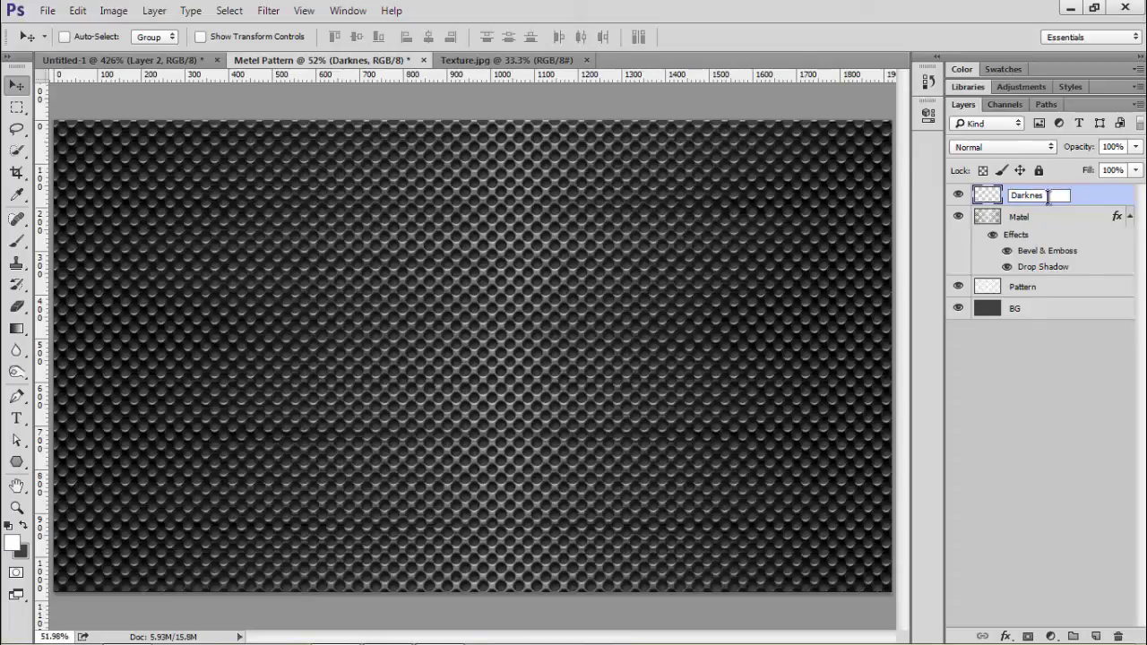
click(1054, 418)
click(1046, 201)
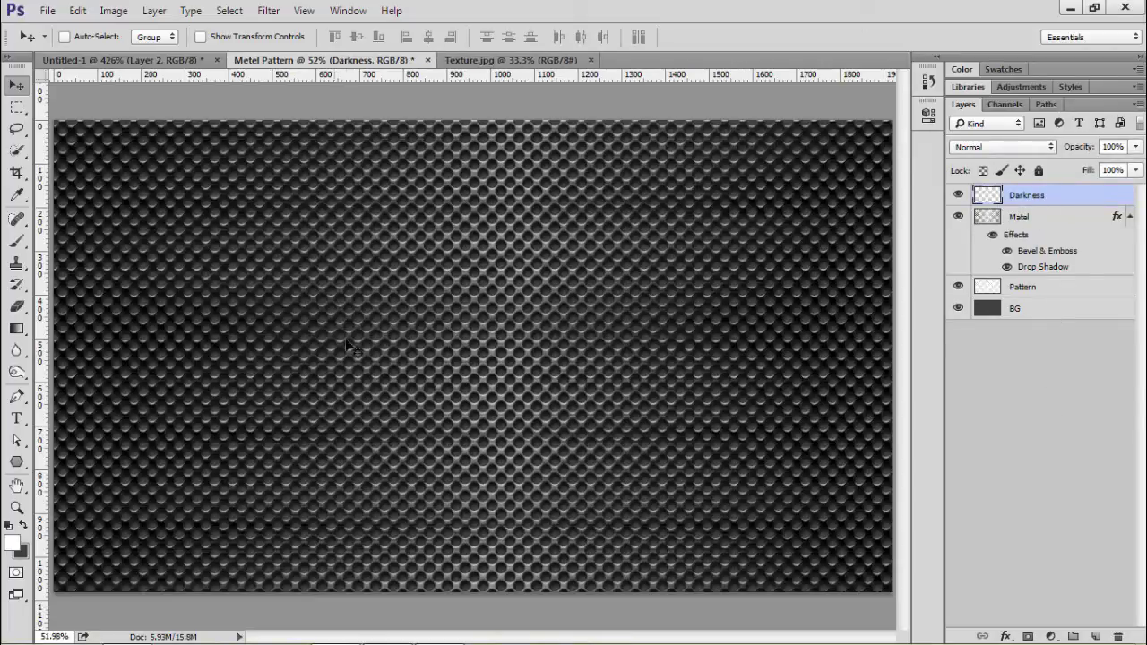
key(g)
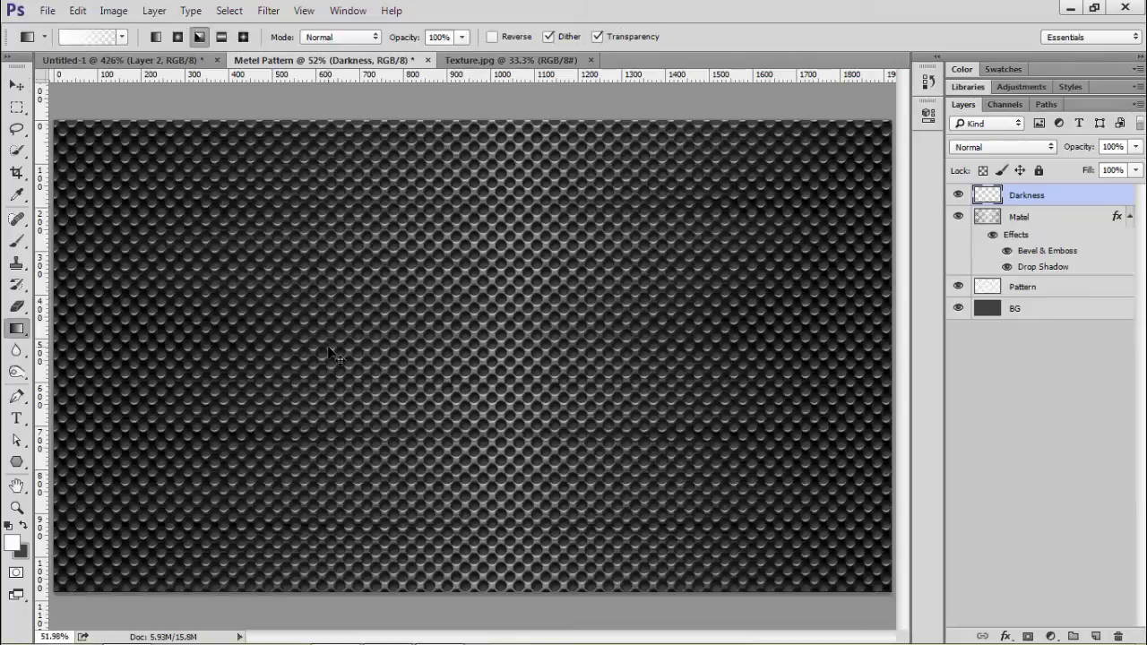
- Reset to default black/white colours and choose a reversed Foreground to Transparent gradient
click(9, 529)
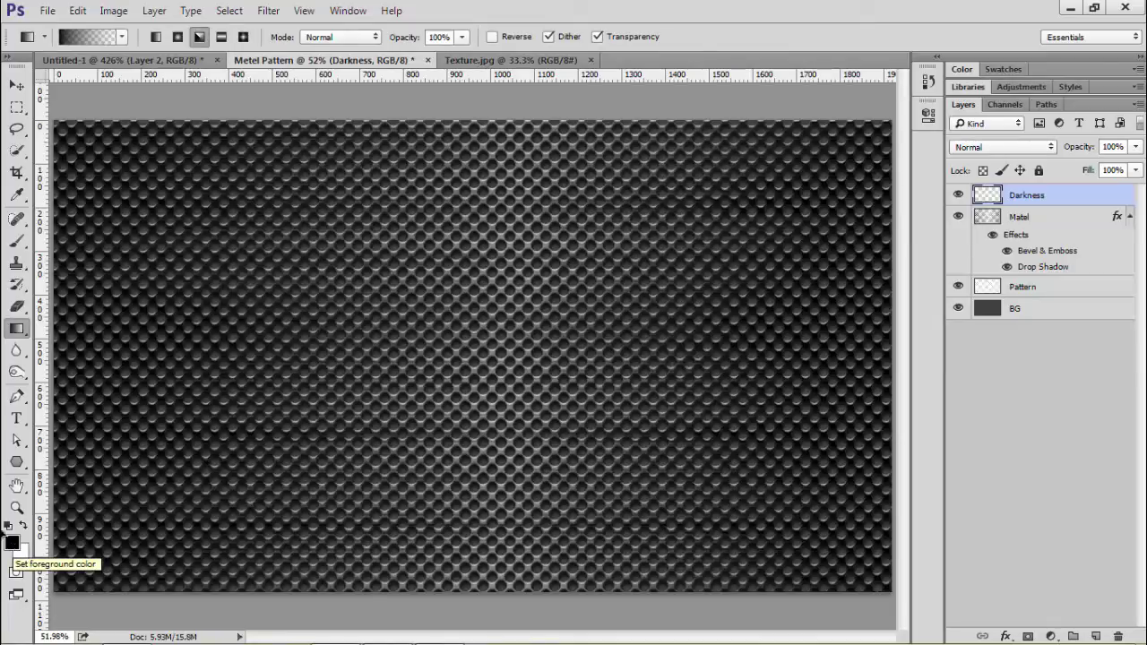
click(87, 38)
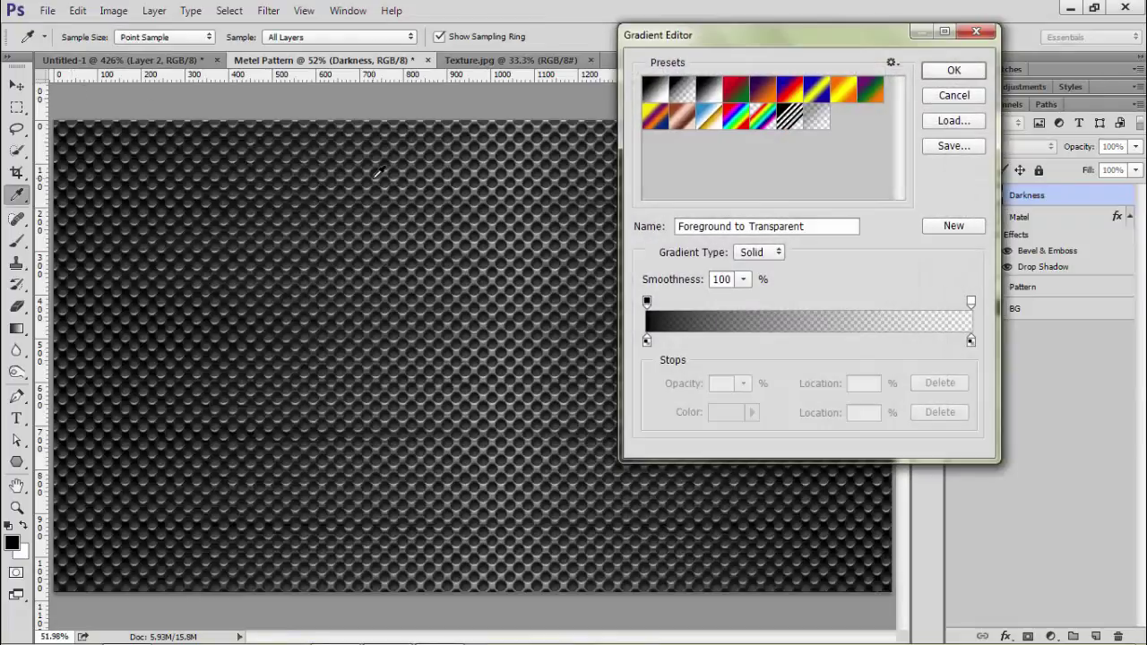
click(939, 72)
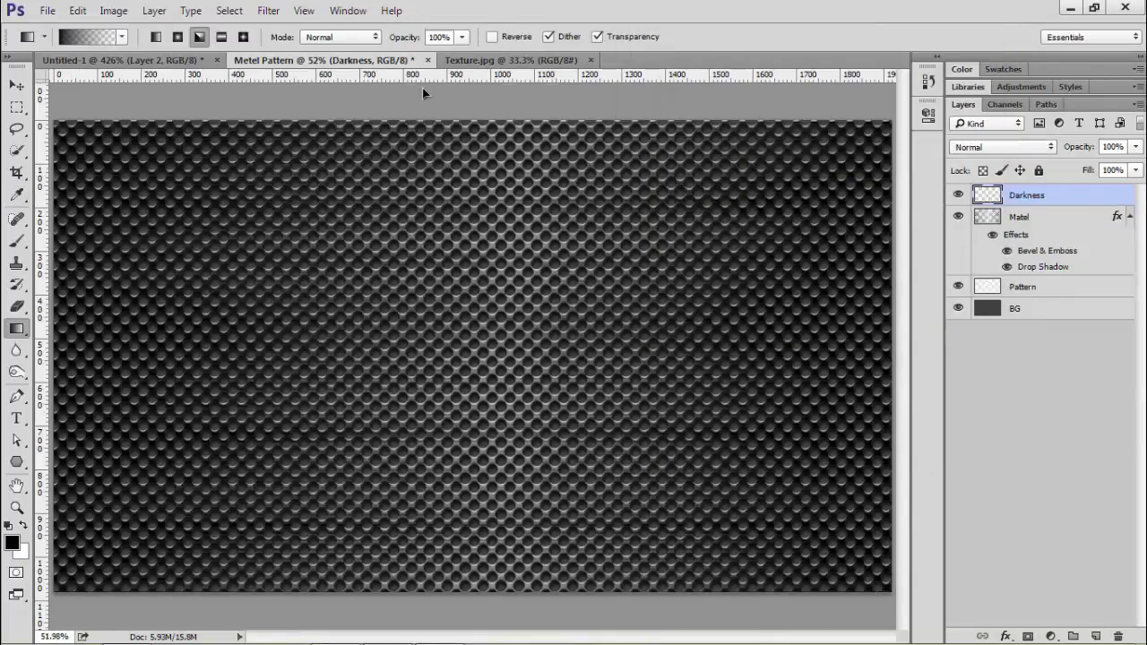
click(492, 37)
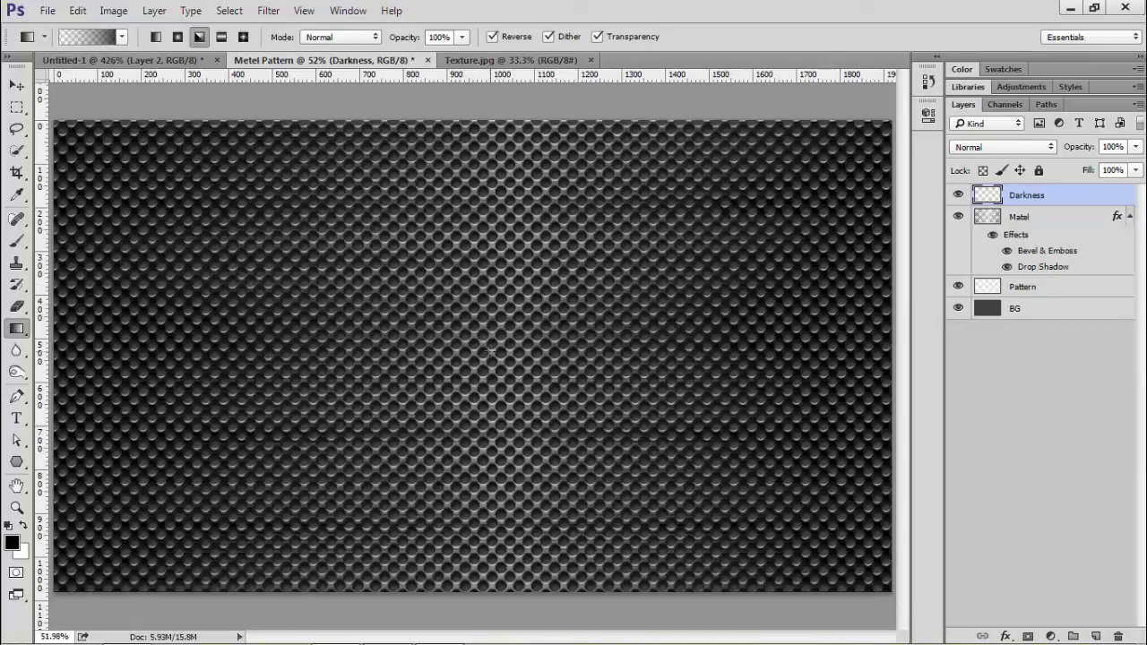
- Draw a radial black gradient from the canvas centre outward to darken the edges
drag(483, 350, 900, 350)
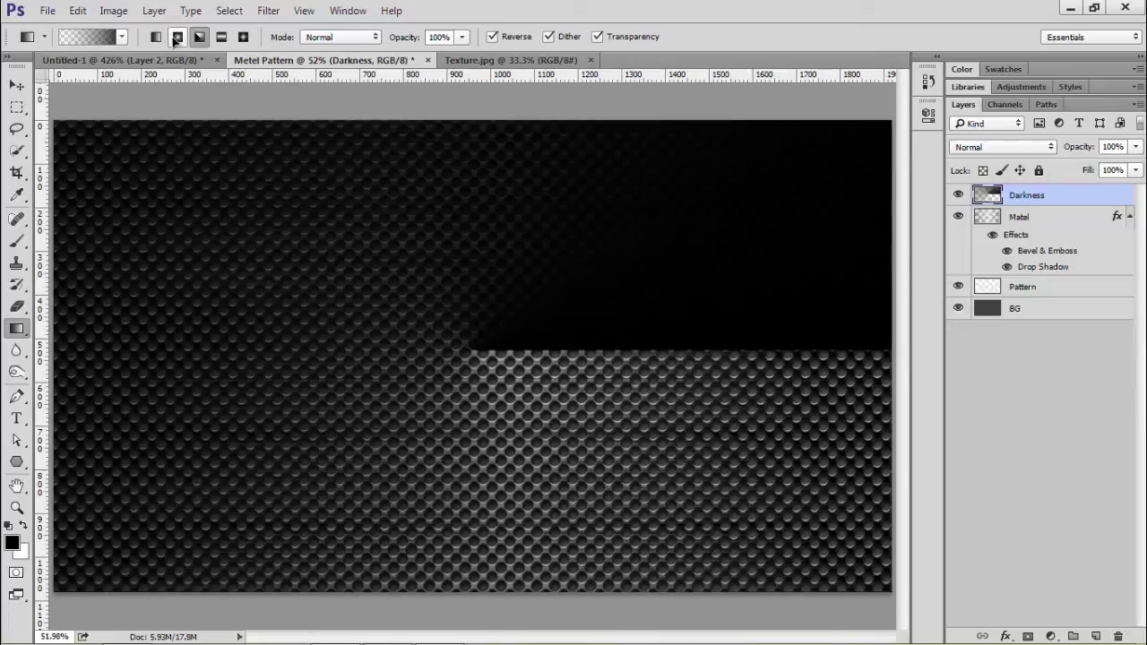
click(177, 37)
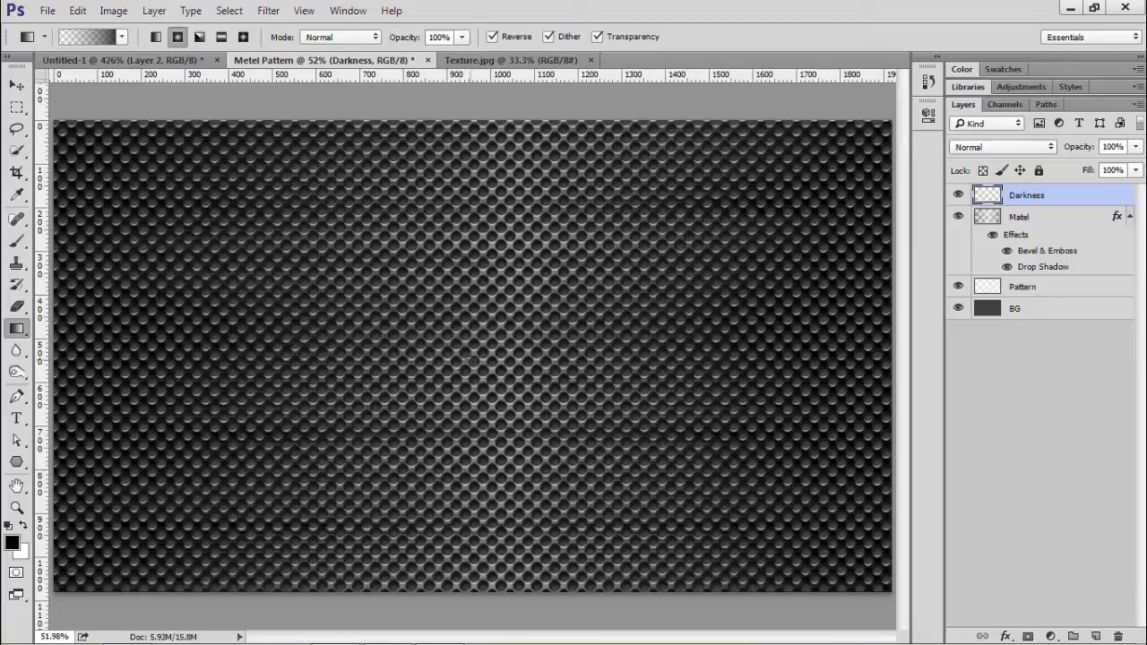
drag(536, 361, 901, 360)
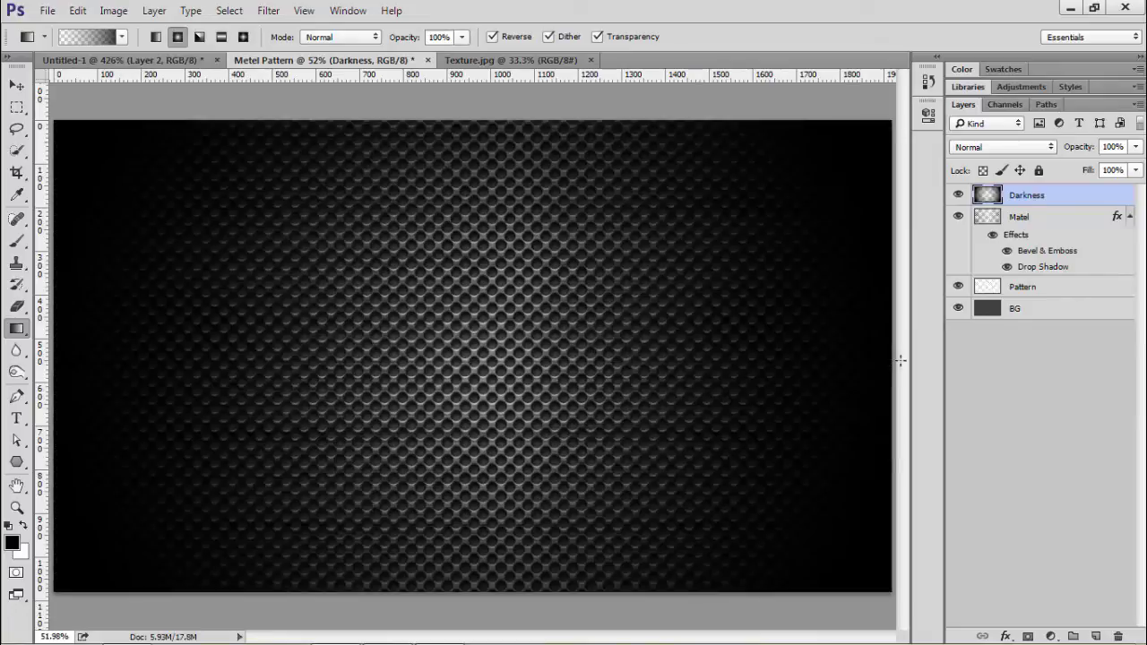
scroll(468, 364, down, 1)
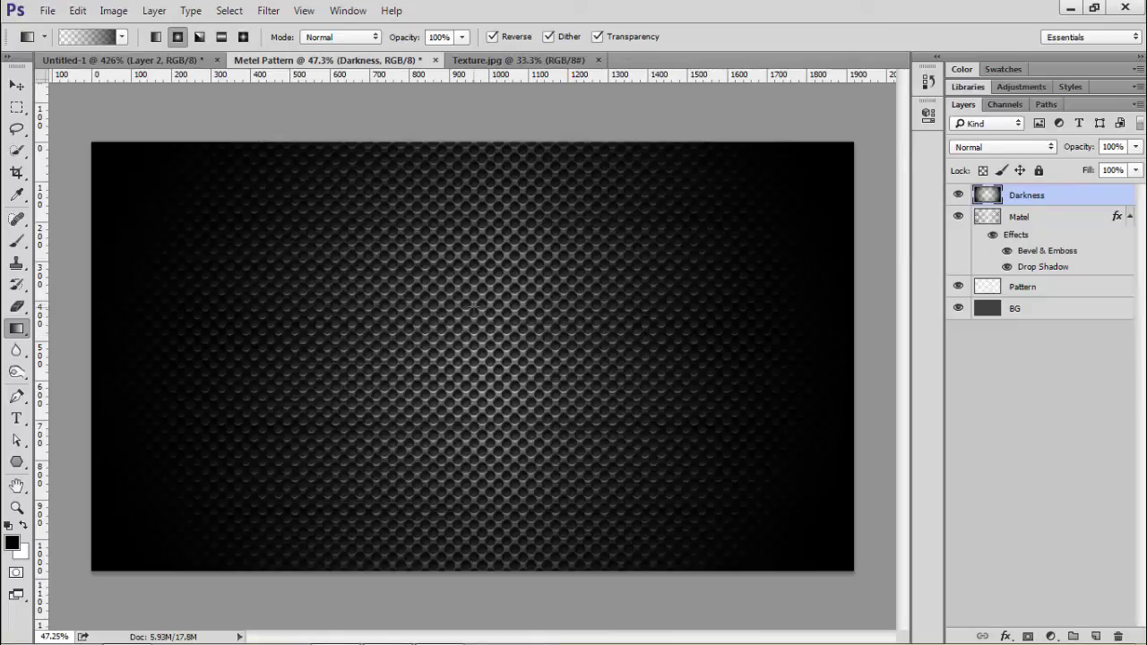
- Erase the vignette's middle with a soft 0%-hardness, 1000 px eraser to brighten the centre
click(16, 240)
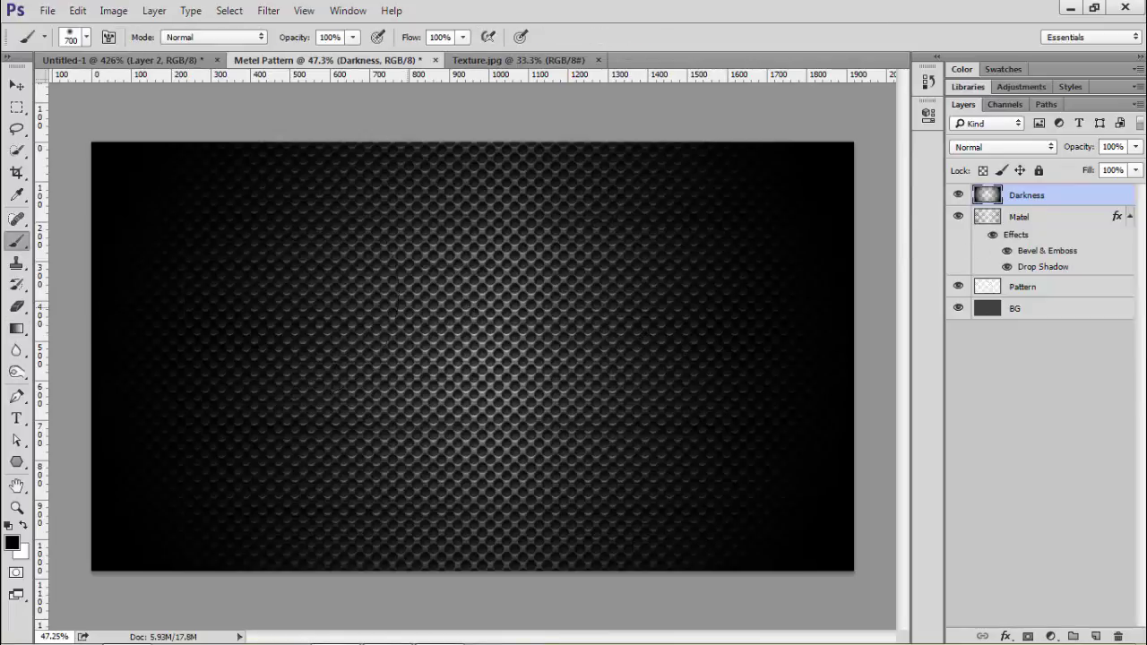
key(e)
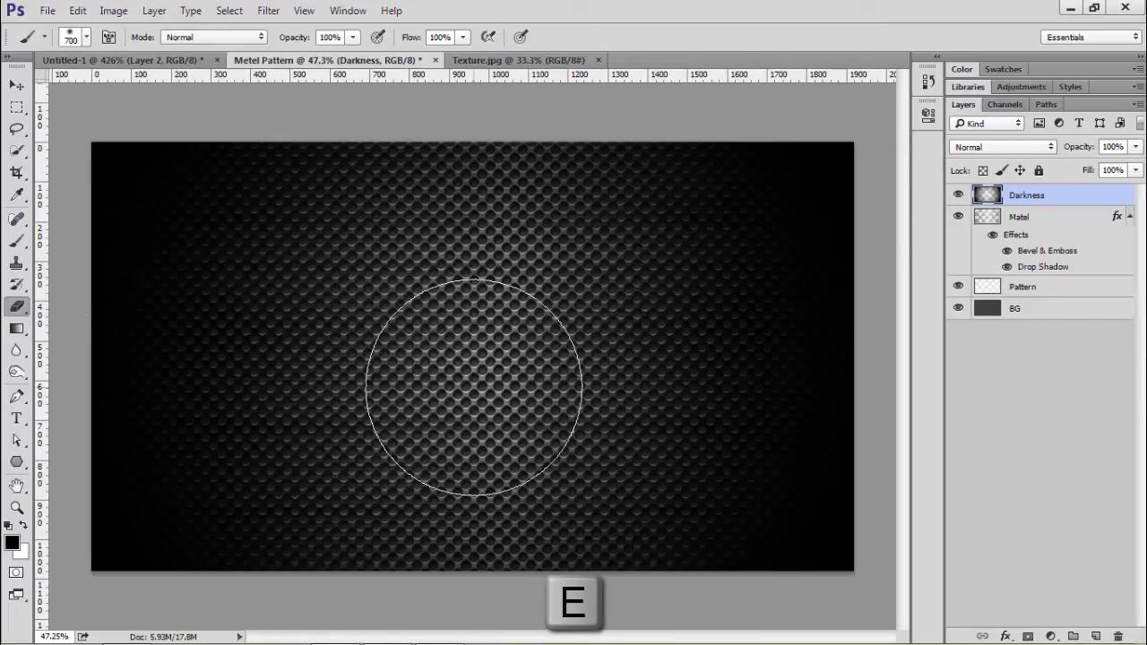
right_click(452, 316)
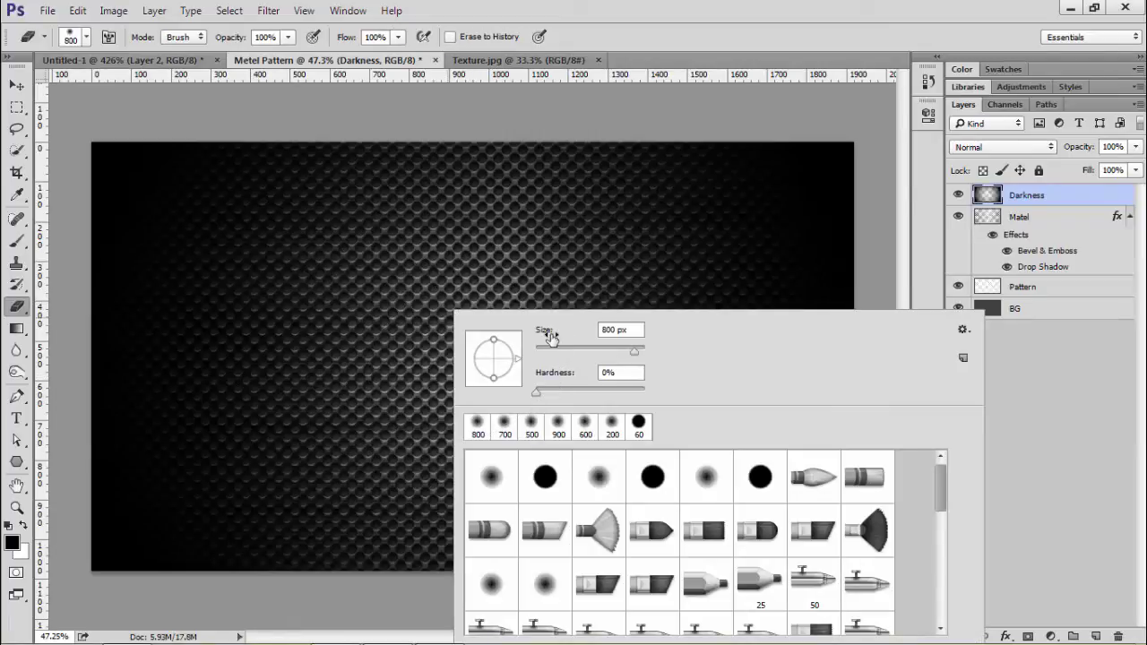
click(636, 32)
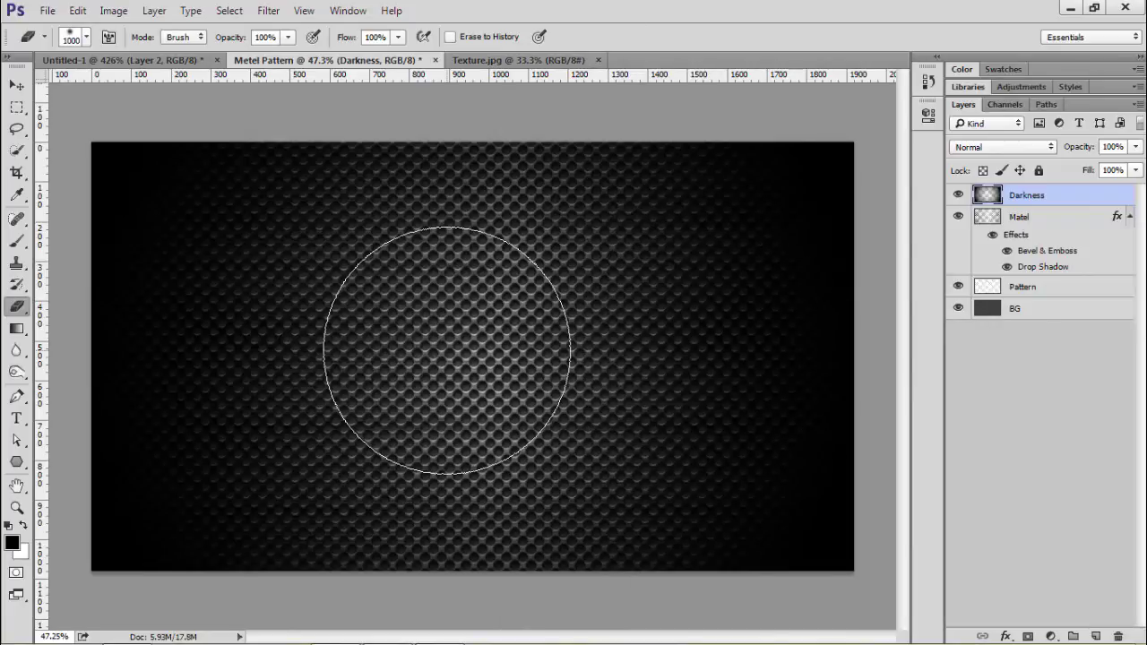
key(shift+bracketright)
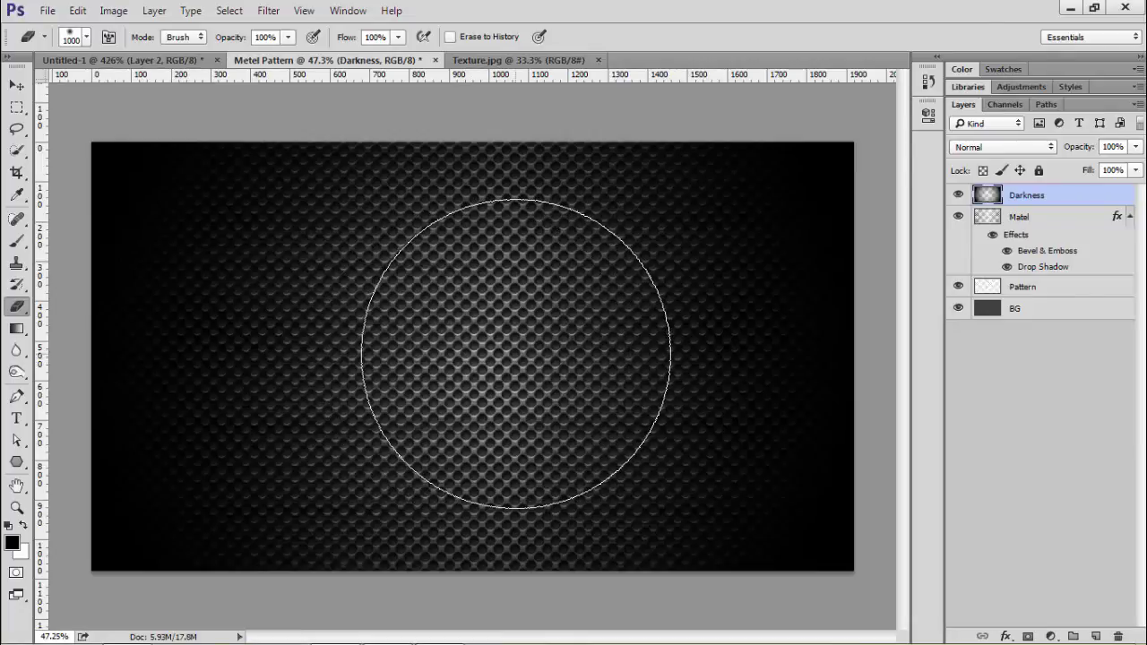
mouse_move(515, 353)
mouse_down()
mouse_move(426, 350)
mouse_move(413, 407)
mouse_move(509, 401)
mouse_move(433, 499)
mouse_move(451, 475)
mouse_move(451, 260)
mouse_move(430, 463)
mouse_move(589, 487)
mouse_up()
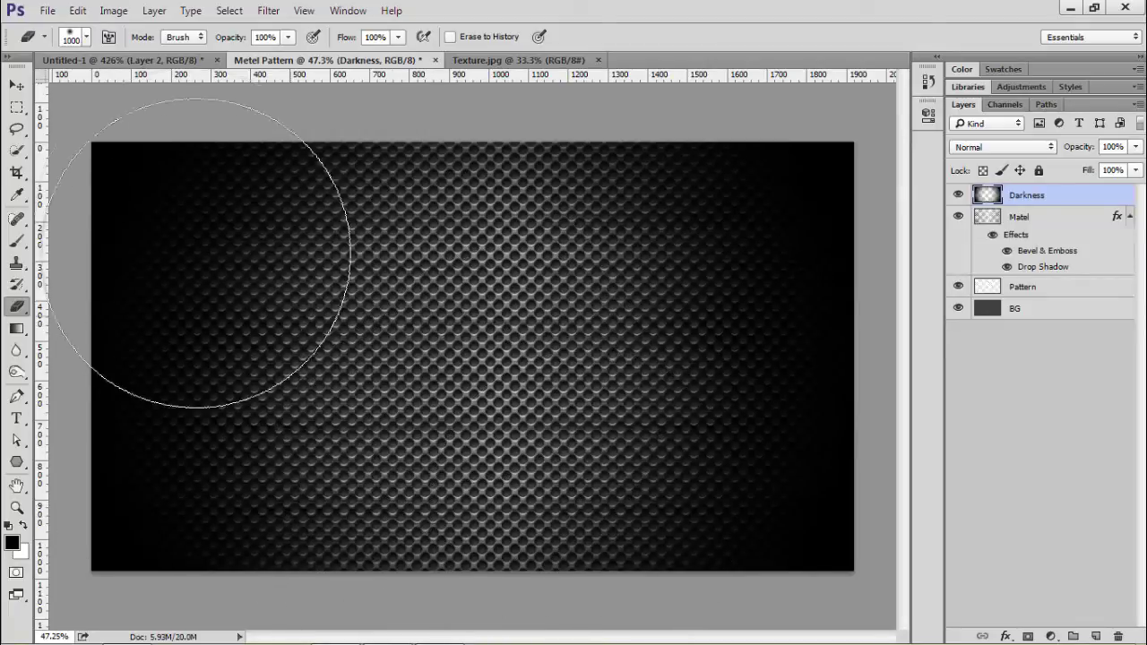
click(16, 85)
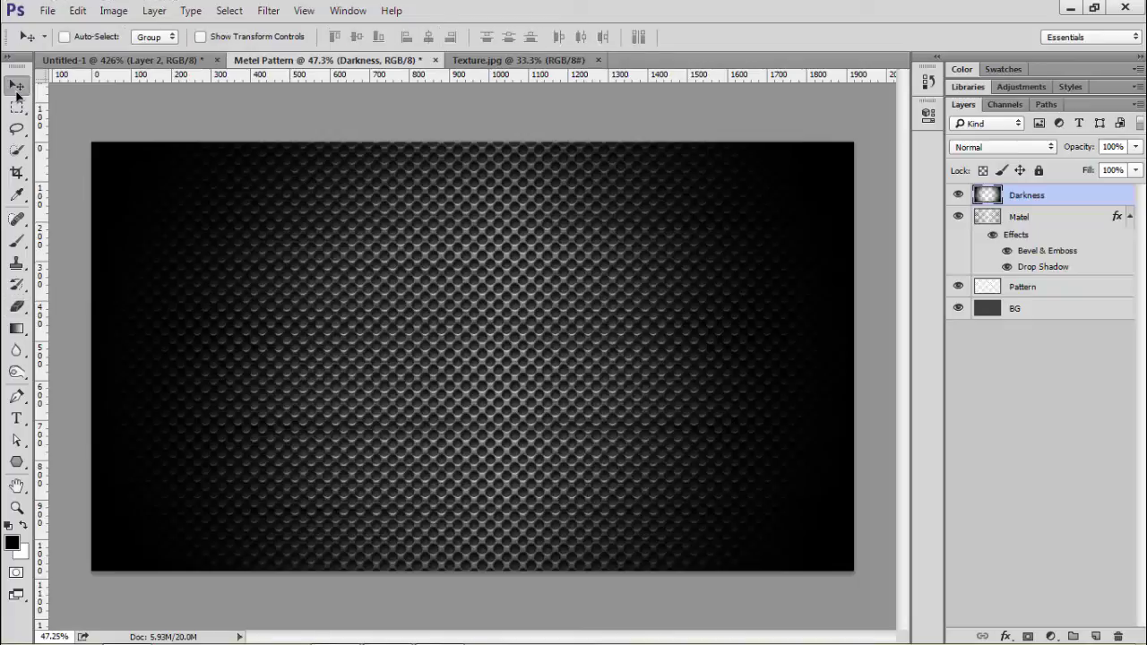